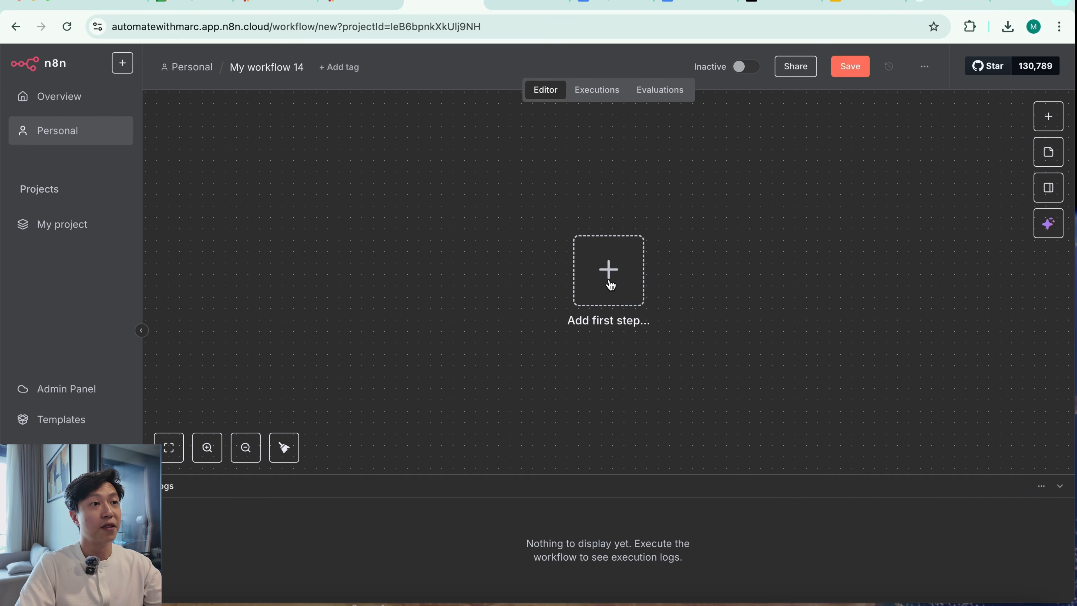
Add a Google Drive trigger that runs on changes involving a specific folder as the workflow's first step
click(611, 285)
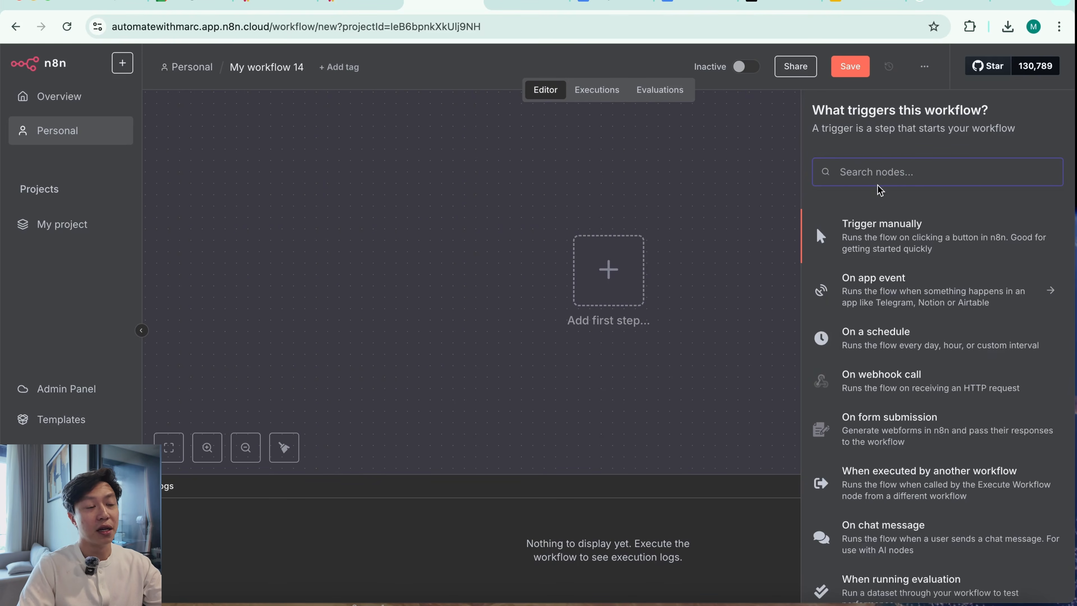
text(drive)
click(942, 267)
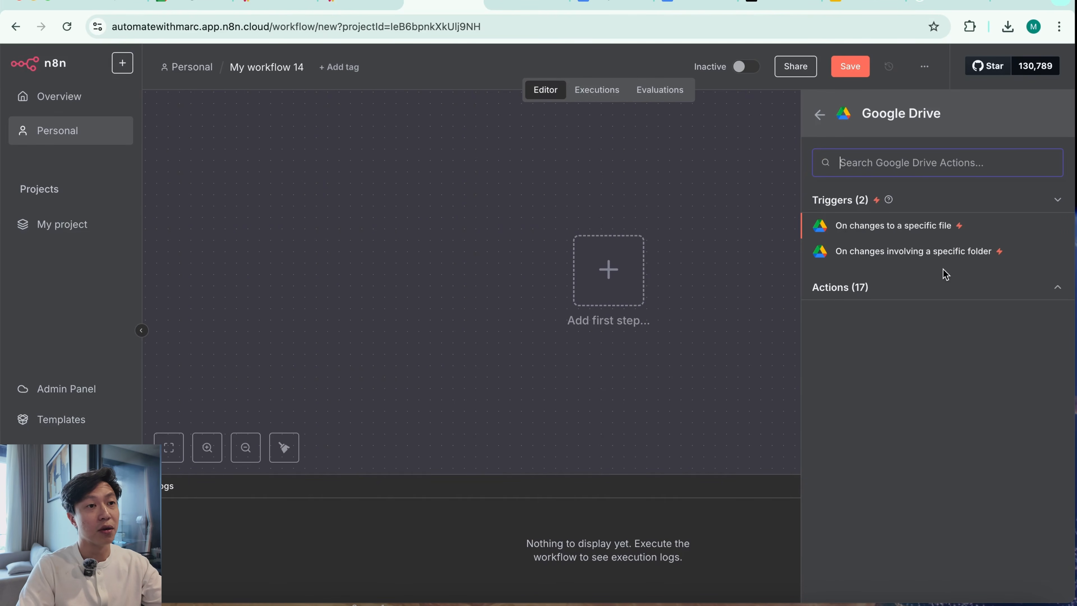
click(953, 254)
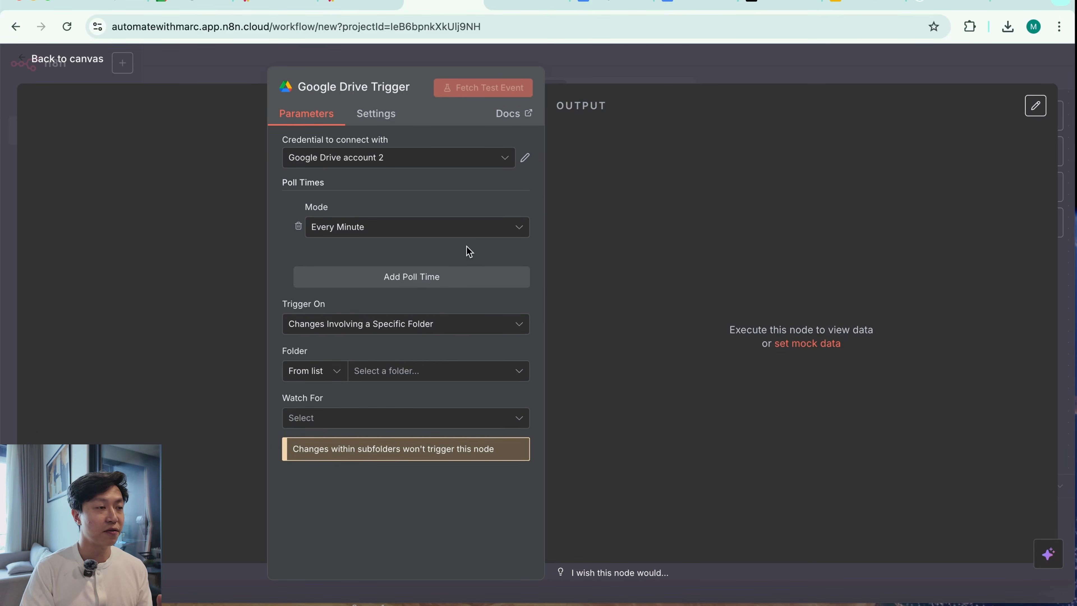
Set the trigger's folder to Pinecone DB Folder, check that folder in Google Drive, and make the trigger watch for File Created
click(475, 378)
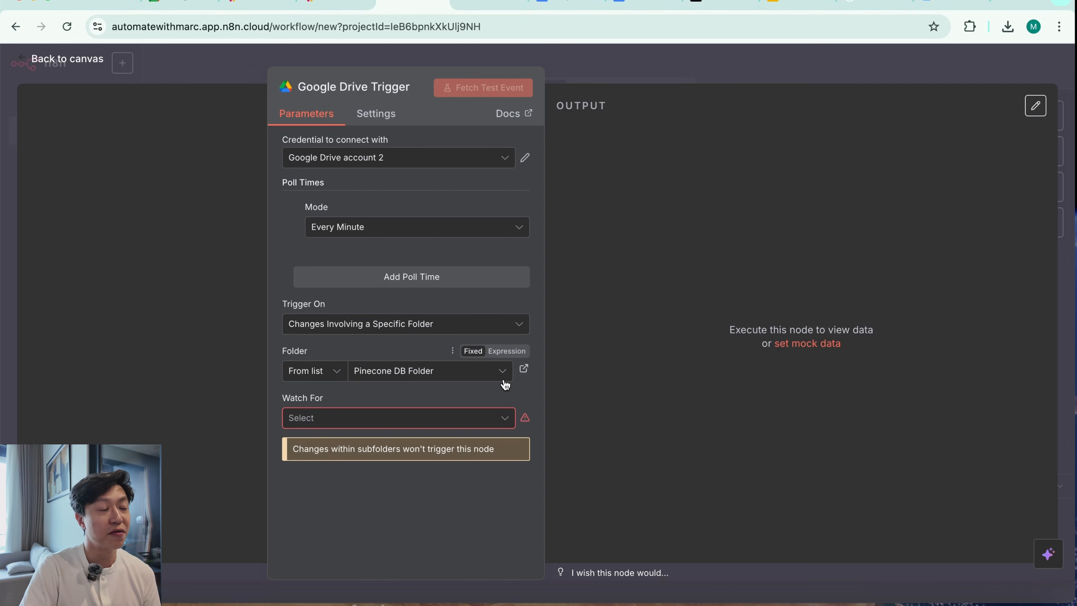
click(524, 368)
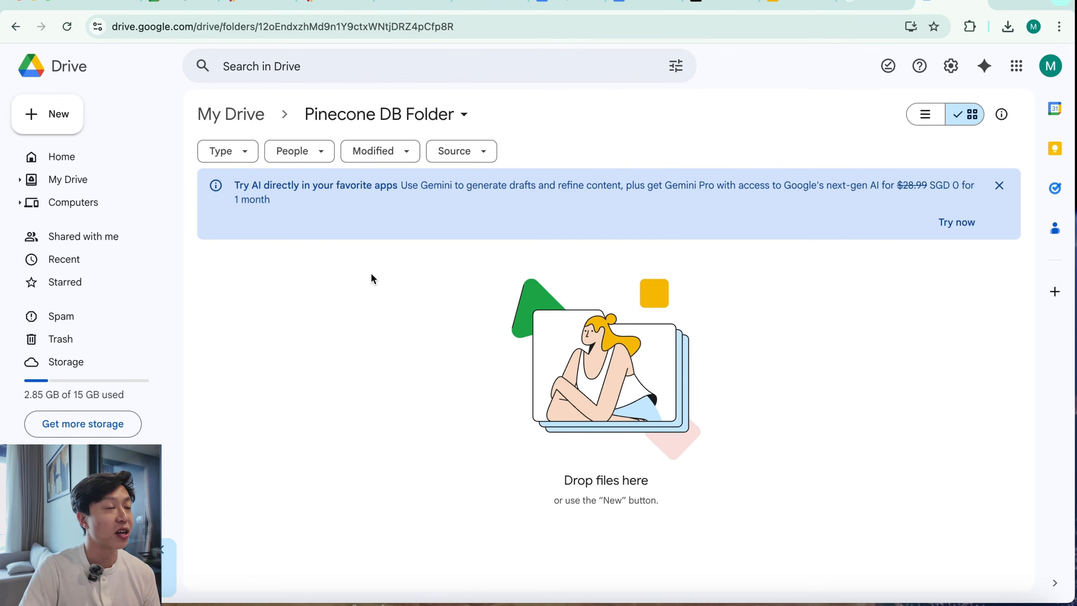
click(452, 9)
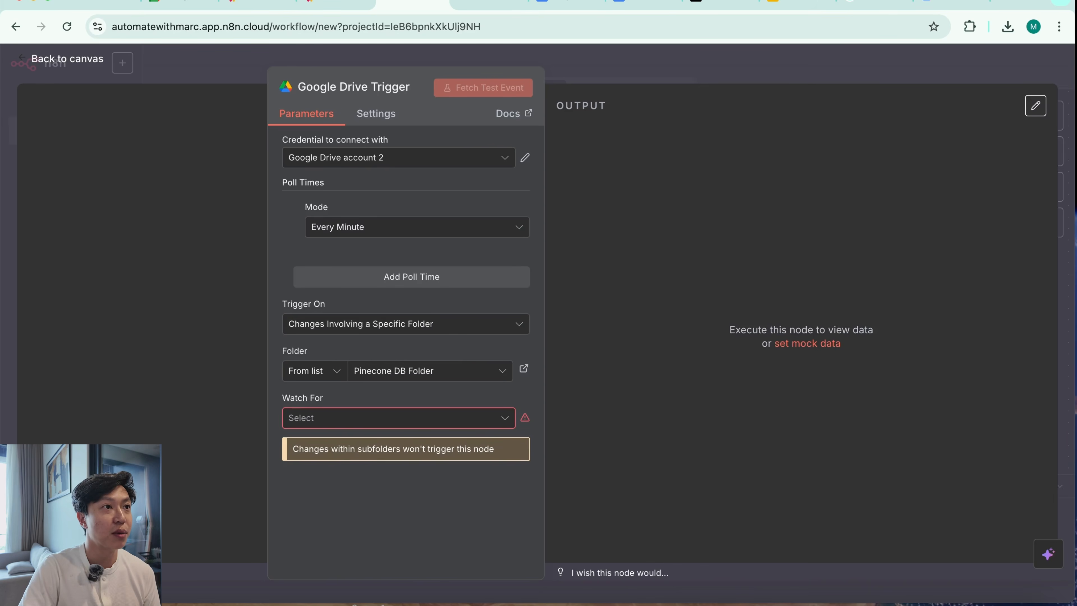
click(484, 420)
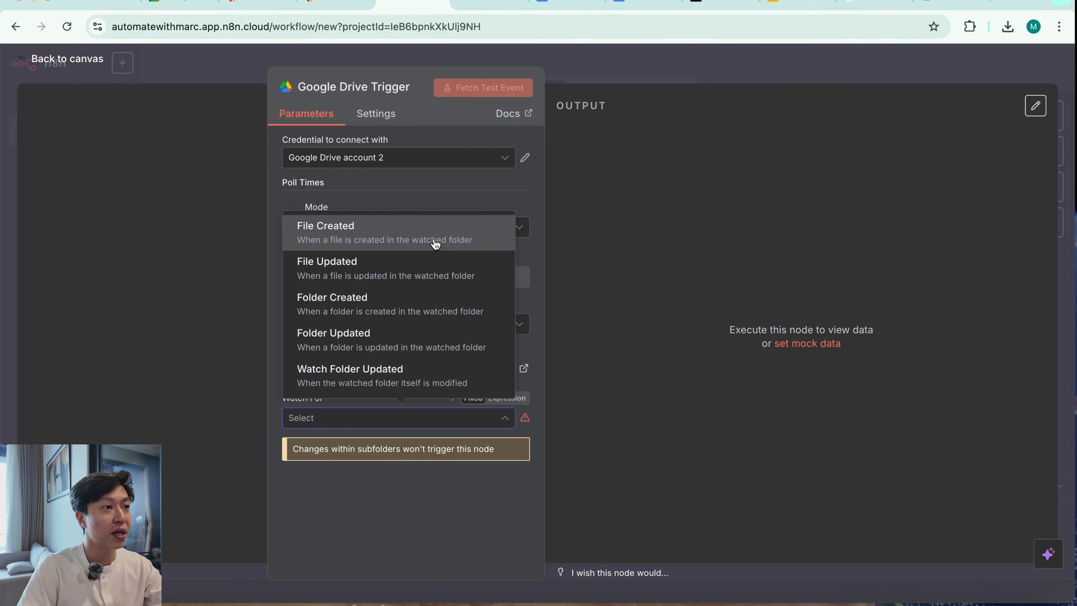
click(451, 243)
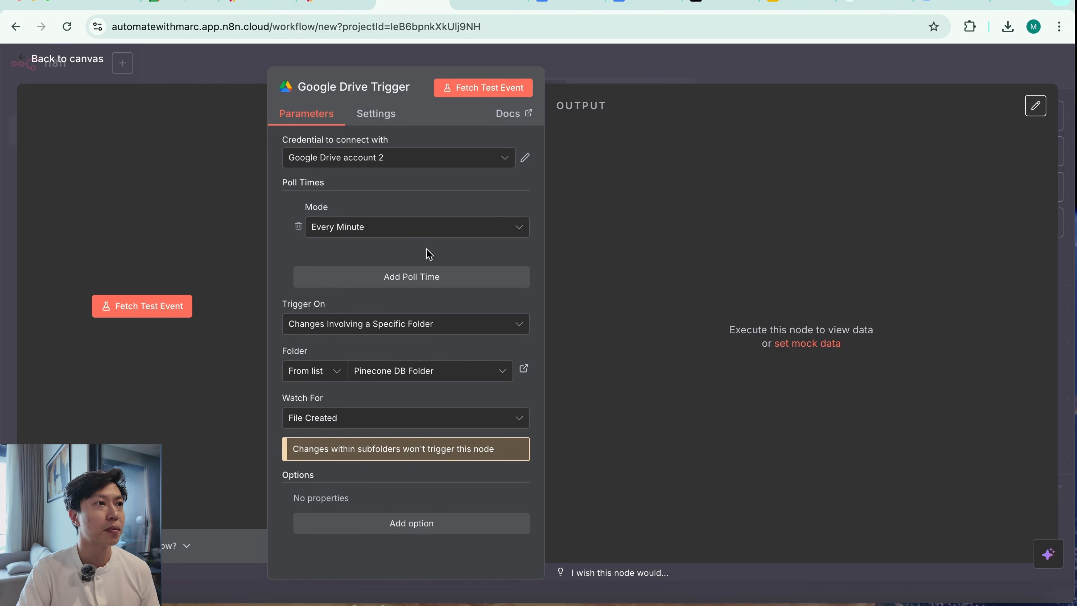
Switch to Google Drive, upload HR POLICY GUIDEBOOK.pdf to the Pinecone DB Folder and look through its pages
click(949, 3)
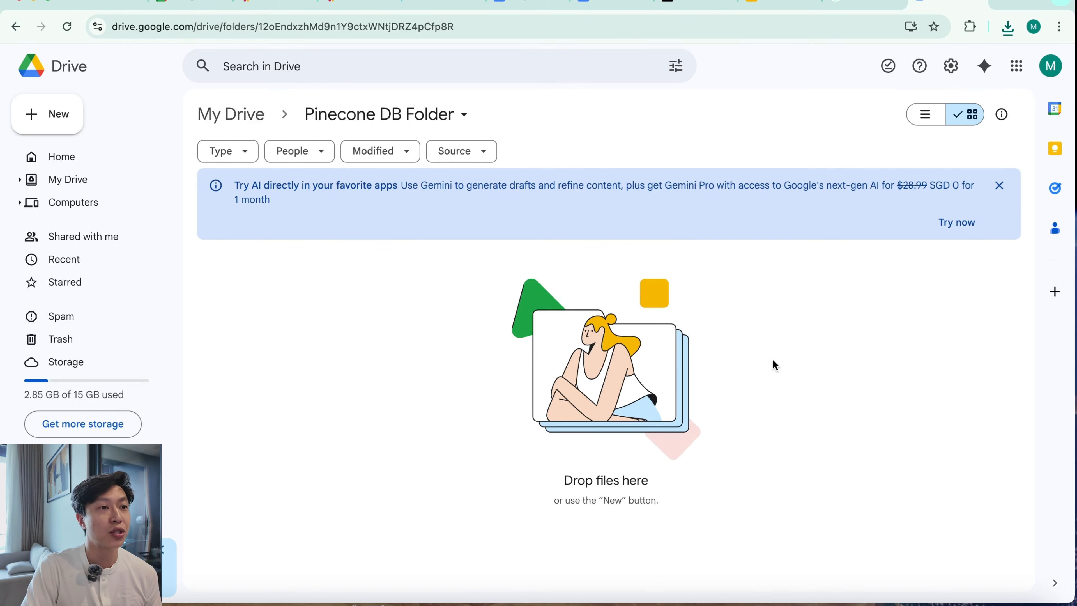
right_click(618, 408)
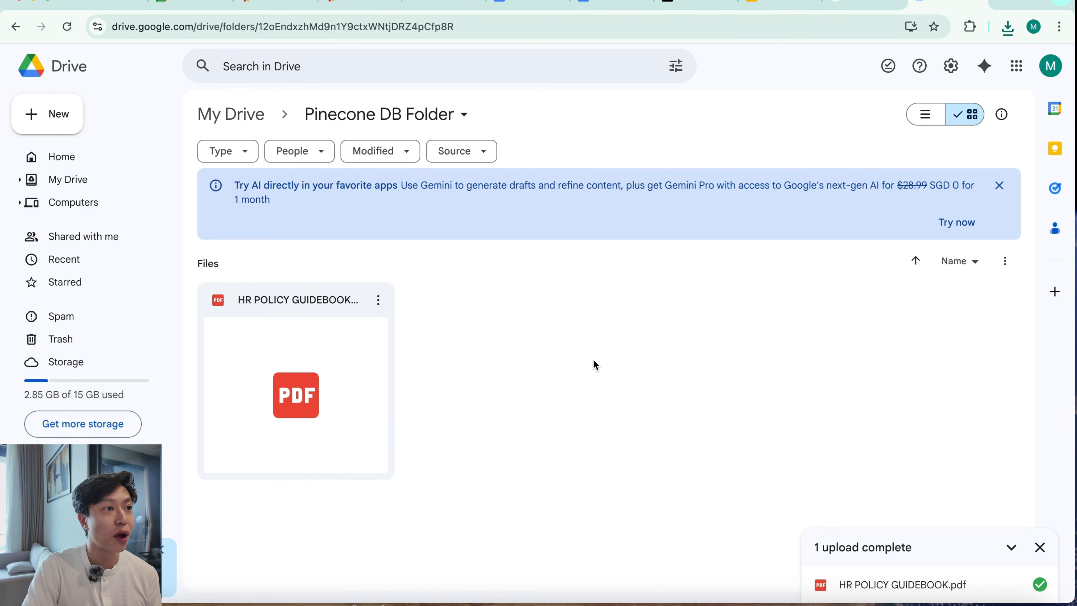
double_click(331, 400)
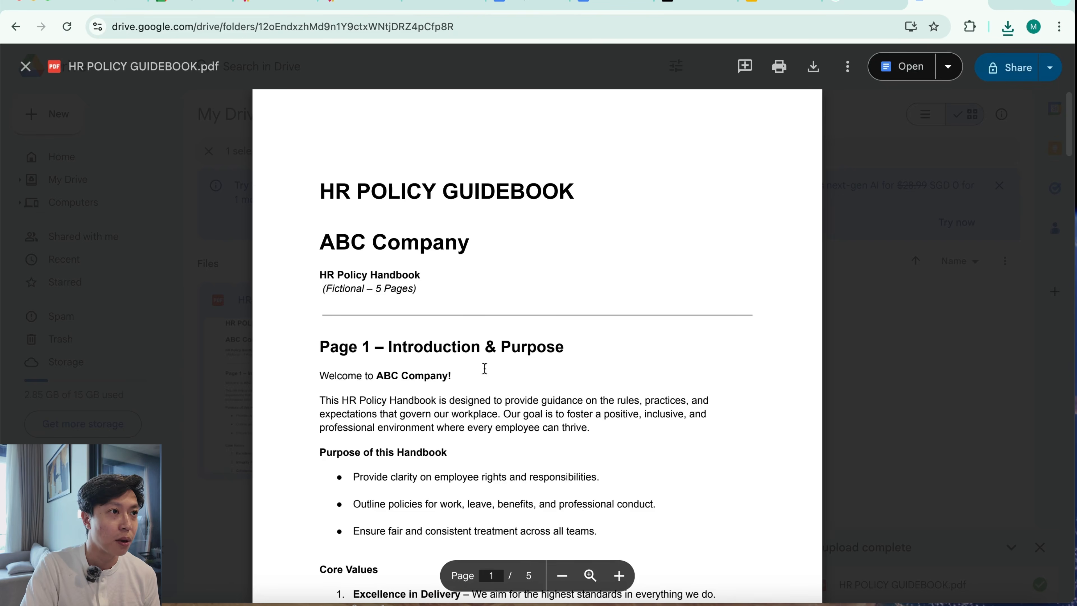
scroll(558, 460, down, 10)
scroll(557, 460, down, 5)
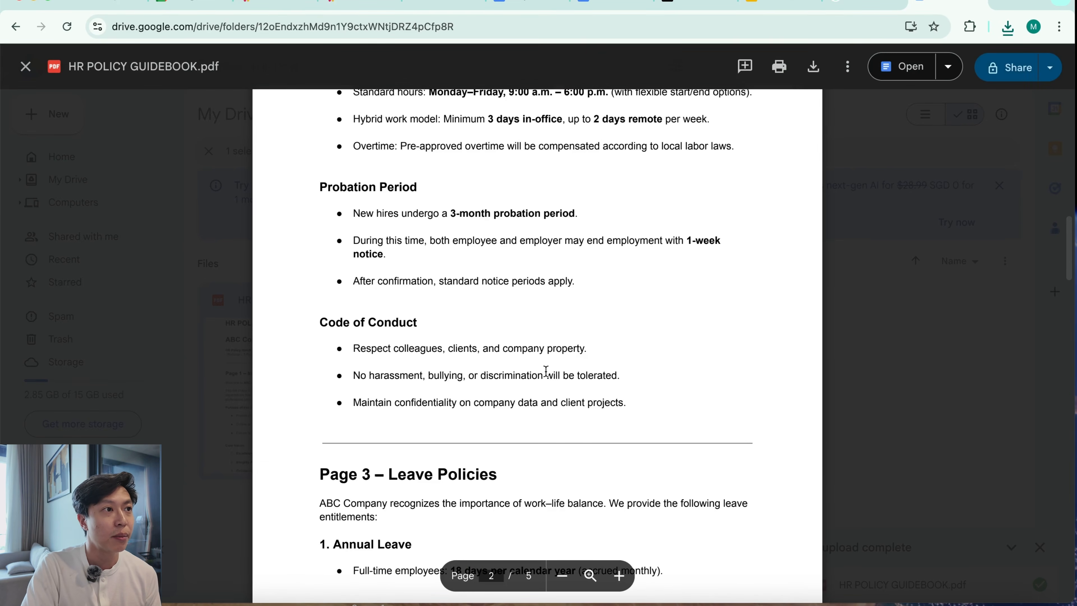
scroll(547, 377, up, 2)
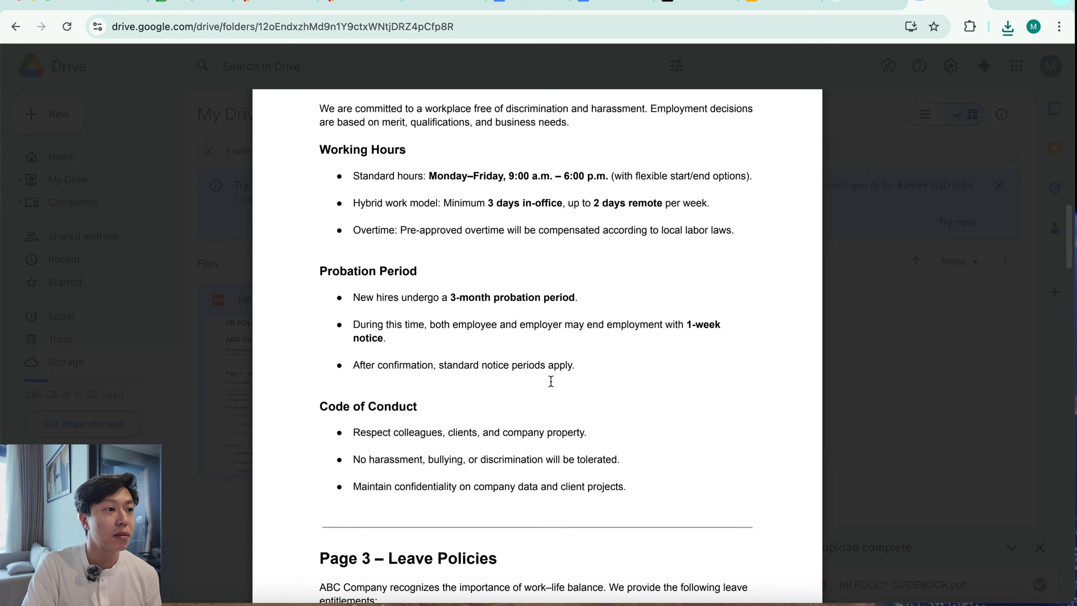
scroll(551, 381, down, 10)
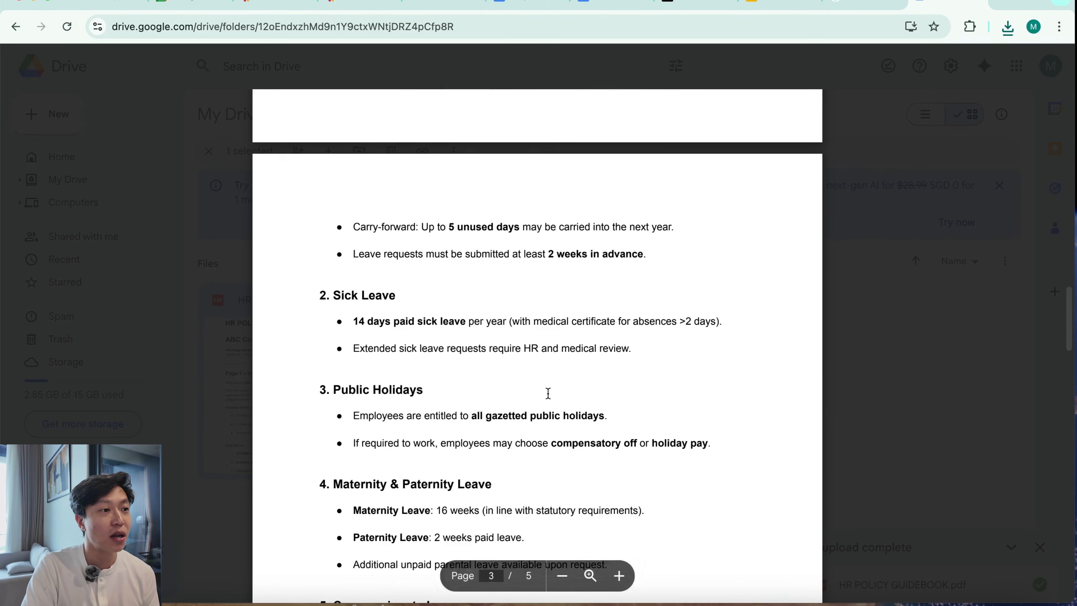
click(999, 256)
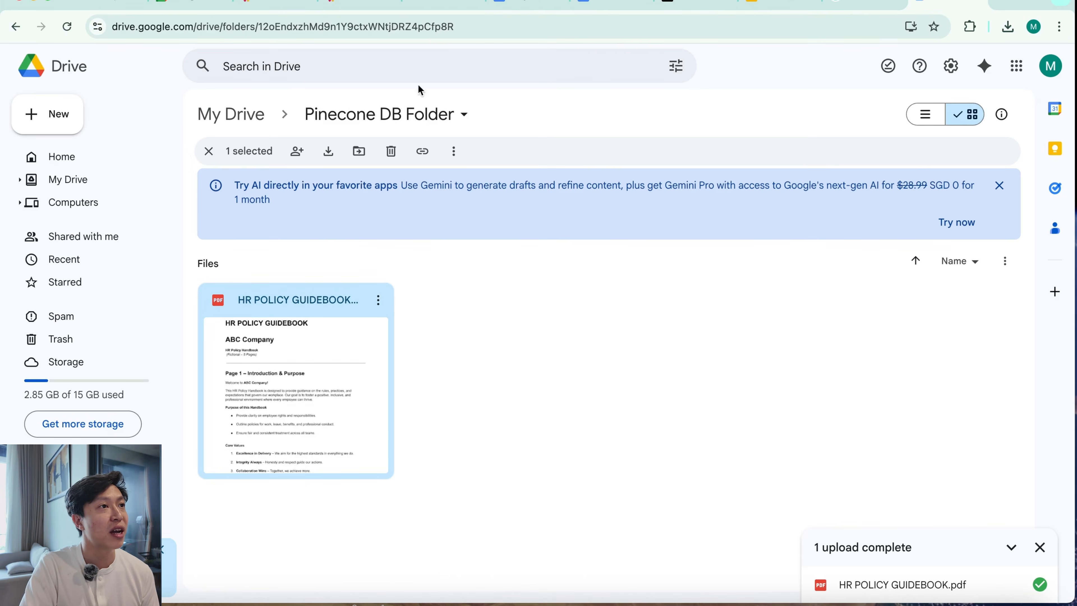
Return to n8n, fetch a test event with the Google Drive trigger, and shift its node left on the canvas
click(443, 7)
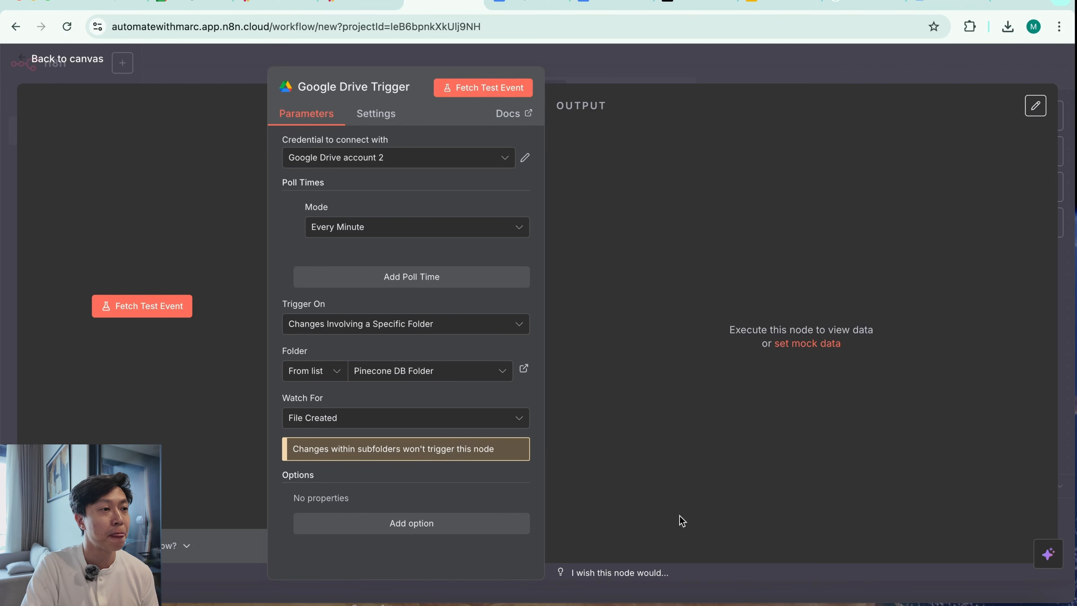
click(492, 88)
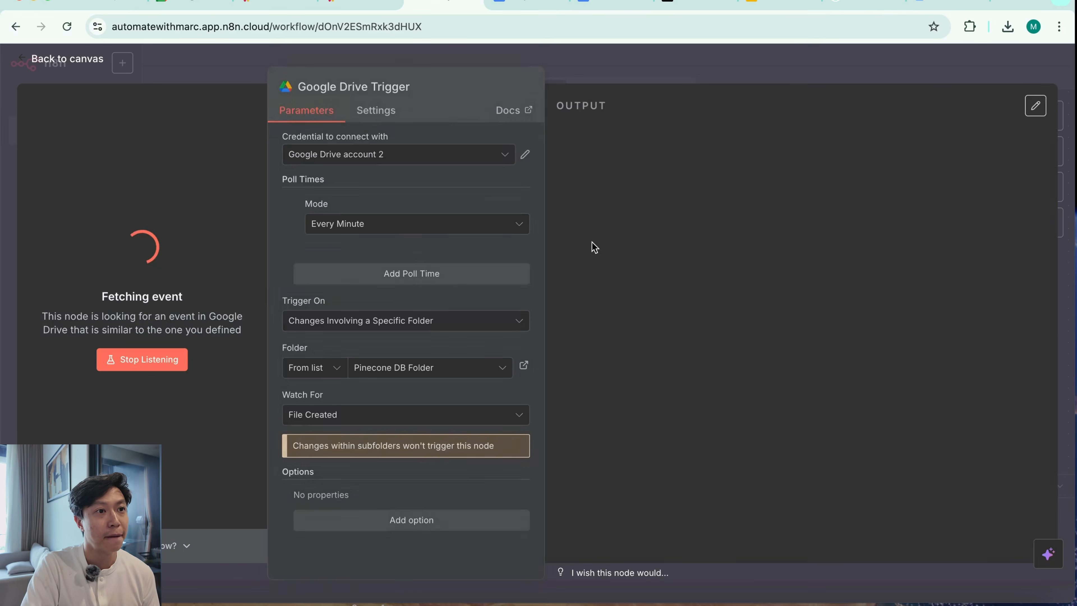
scroll(820, 484, down, 5)
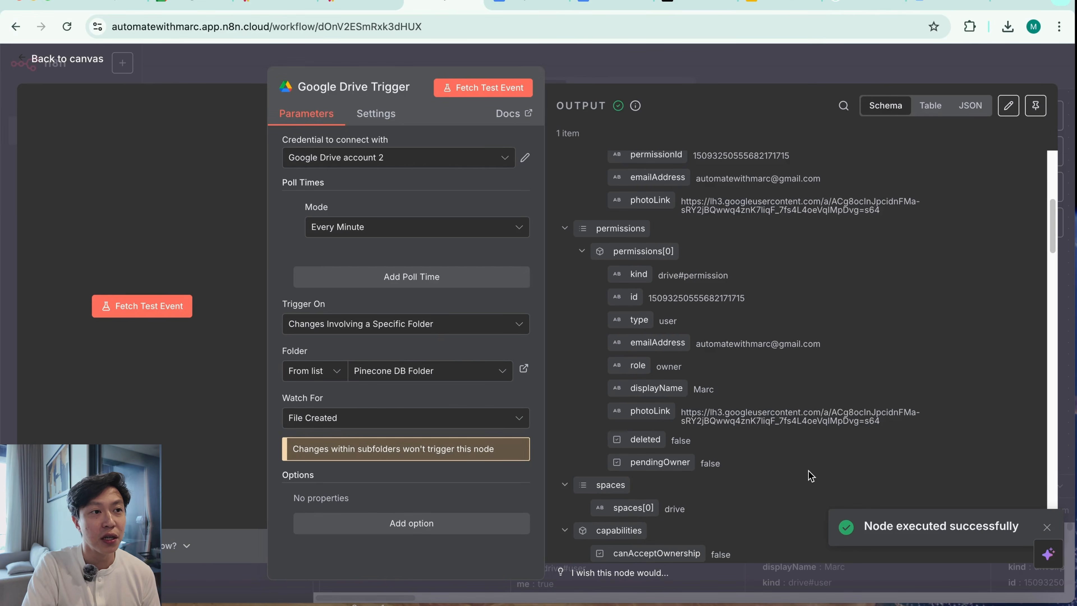
scroll(810, 475, down, 5)
scroll(810, 474, up, 10)
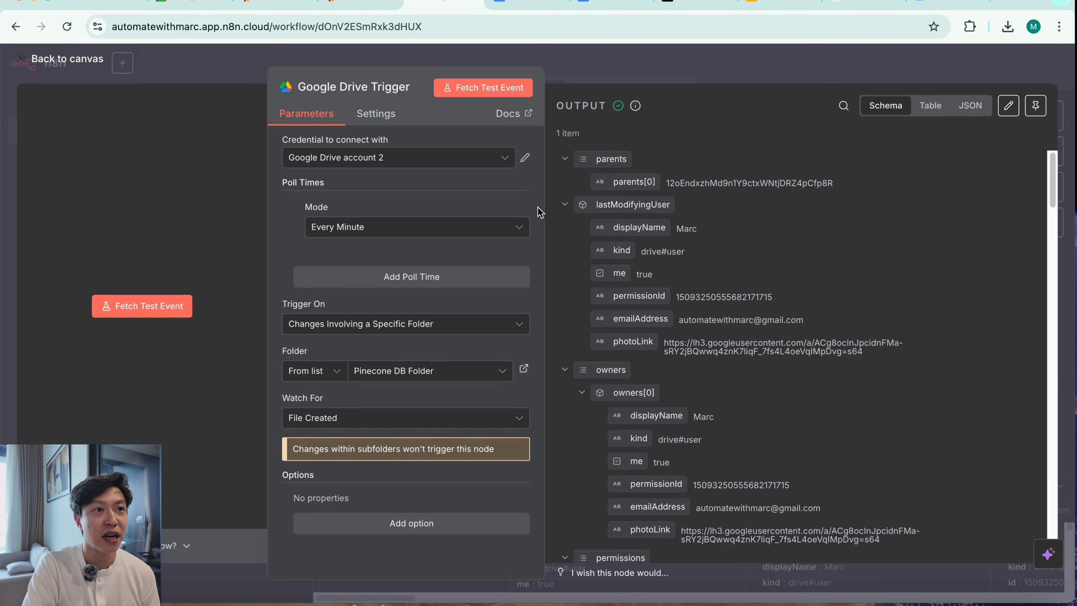
click(743, 71)
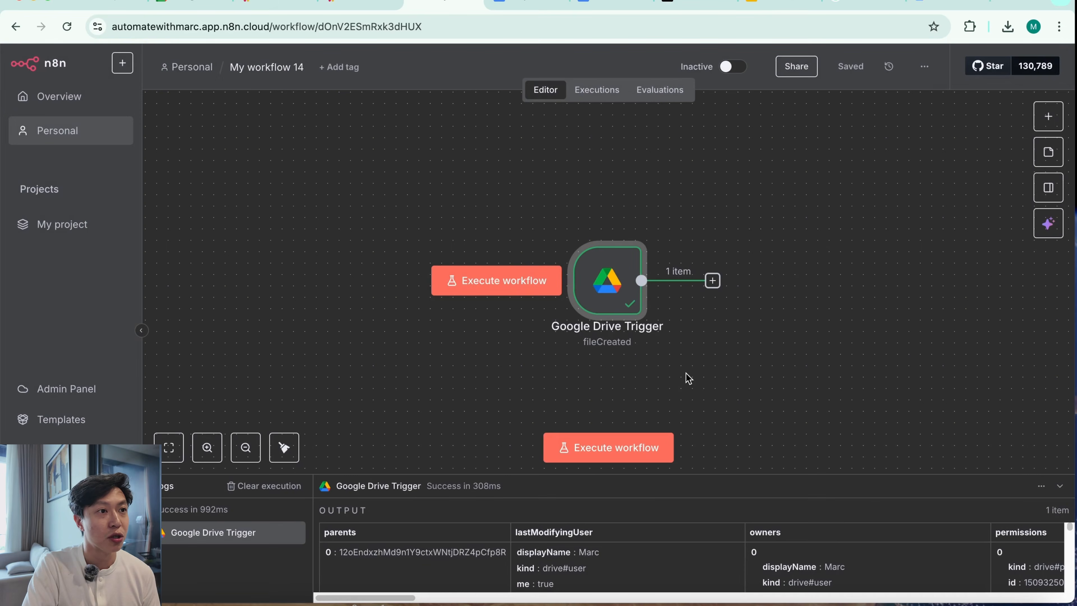
drag(629, 295, 527, 295)
click(739, 169)
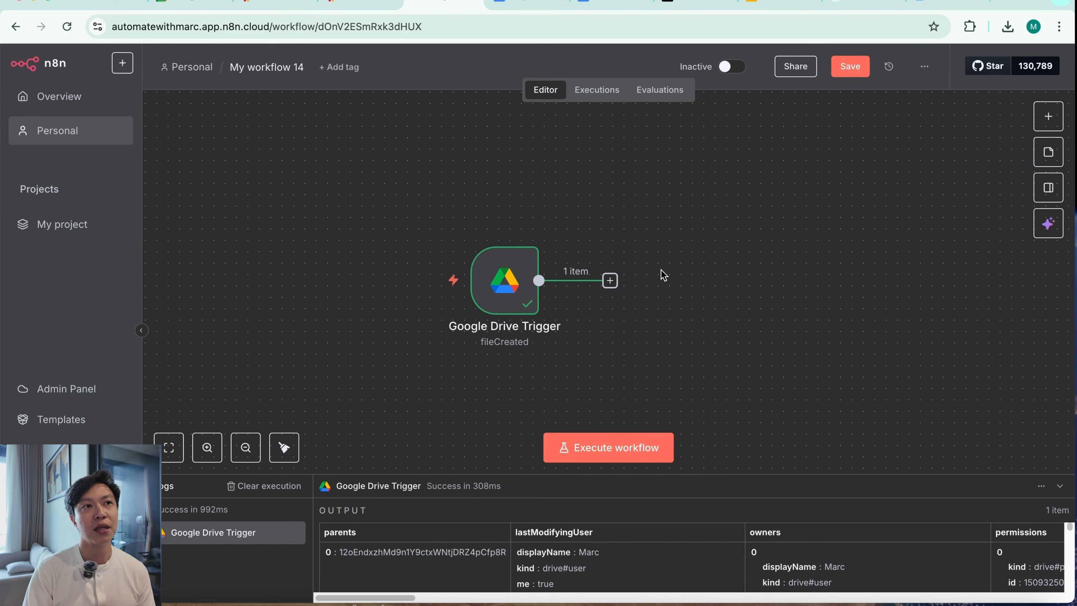
Add a Loop Over Items node after the Google Drive trigger and delete the Replace Me placeholder node
click(944, 7)
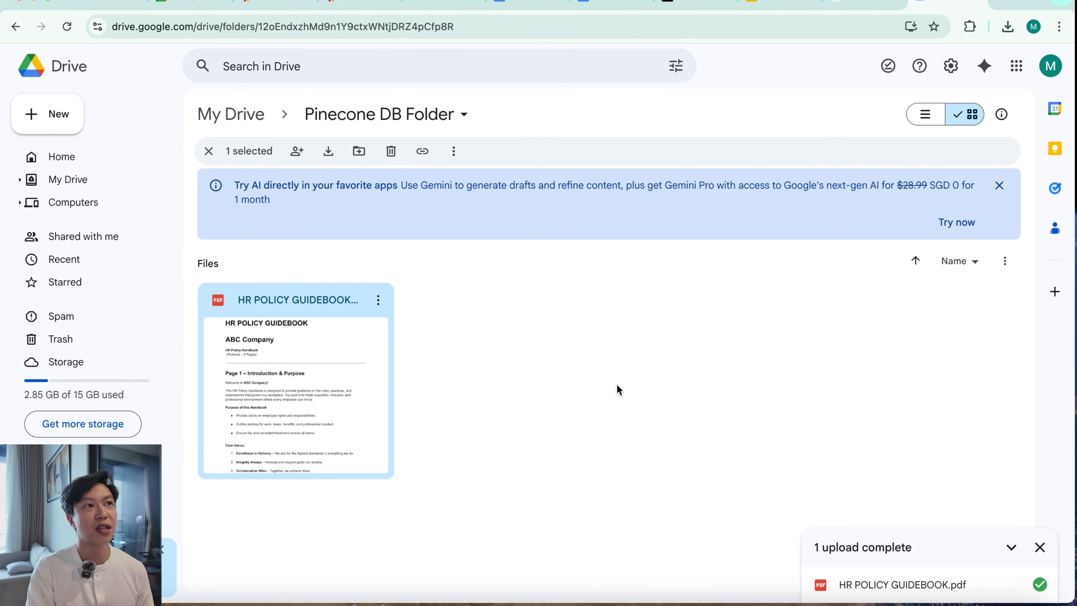
click(443, 7)
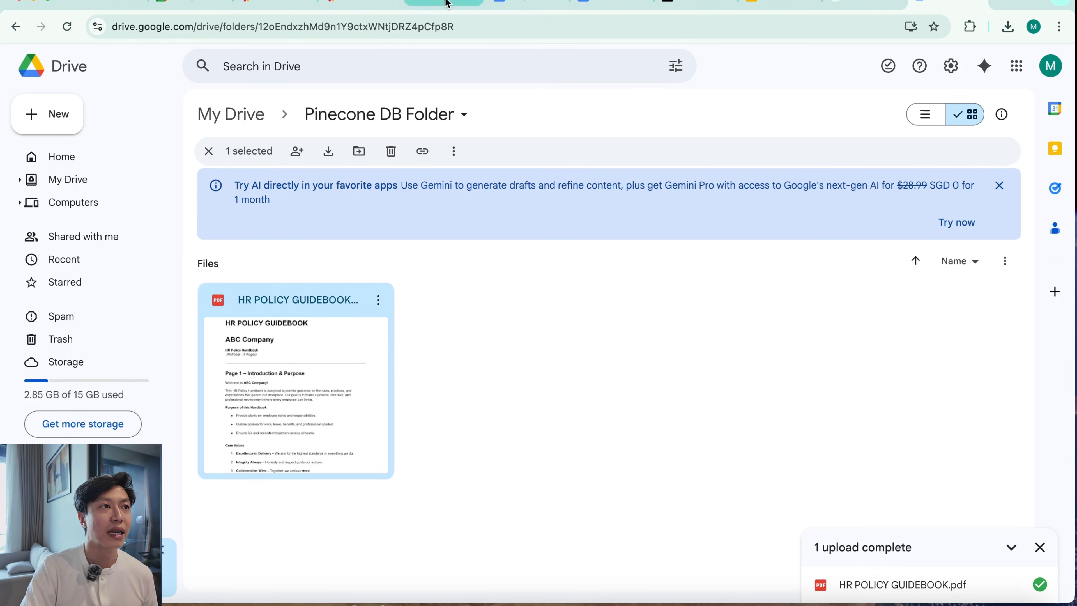
click(610, 281)
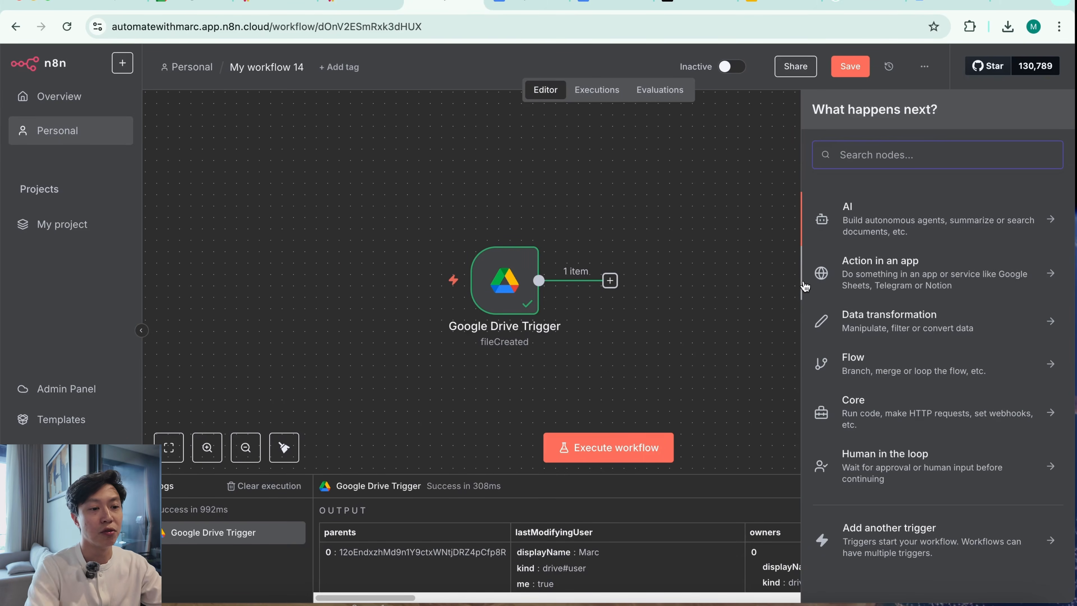
text(loop)
click(964, 224)
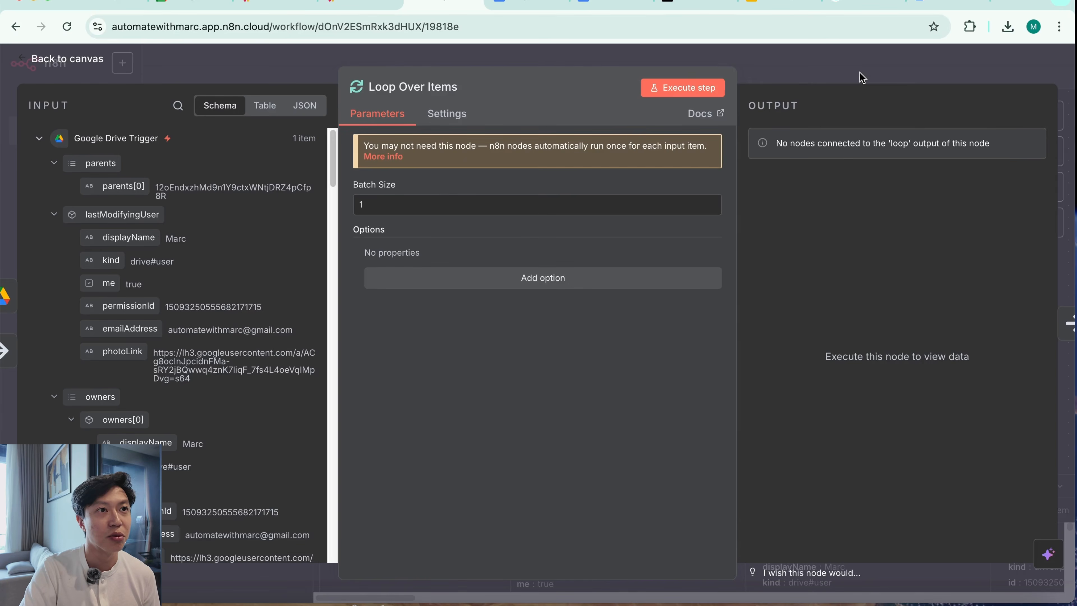
click(870, 67)
drag(832, 390, 766, 382)
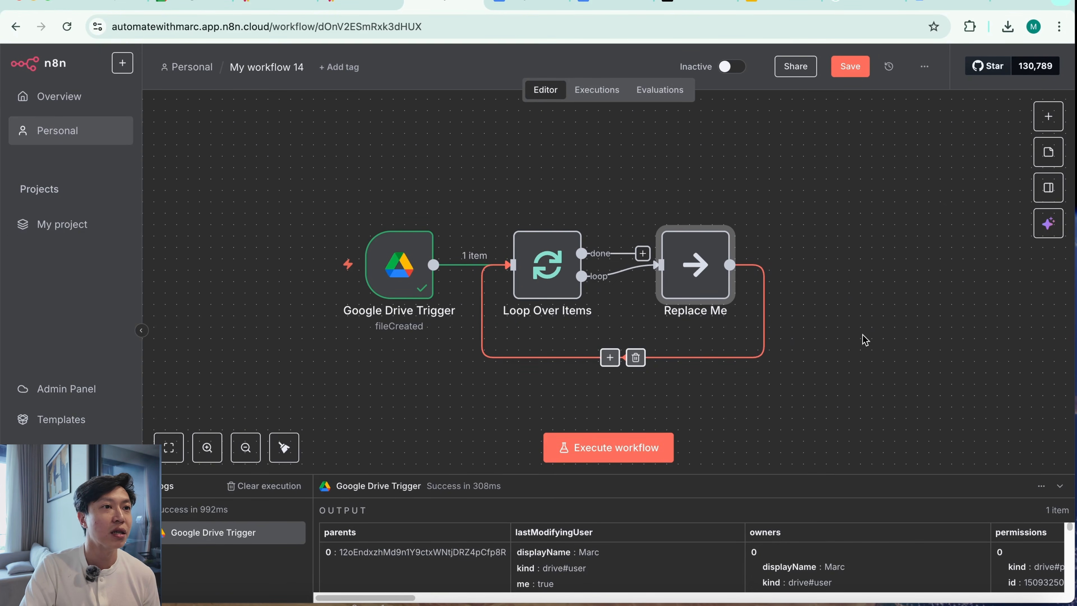
mouse_move(710, 256)
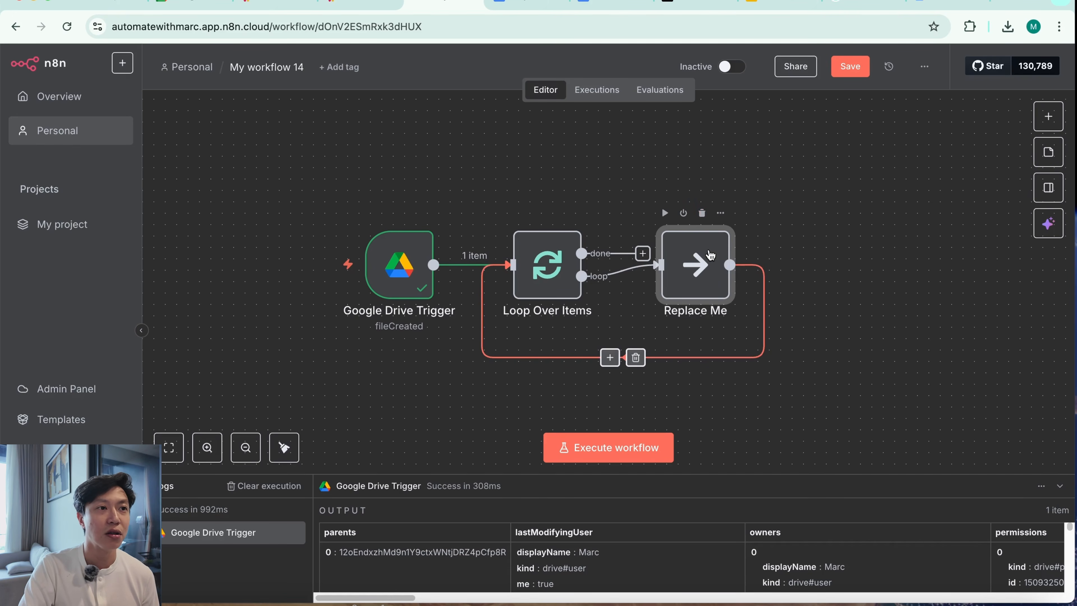
click(701, 214)
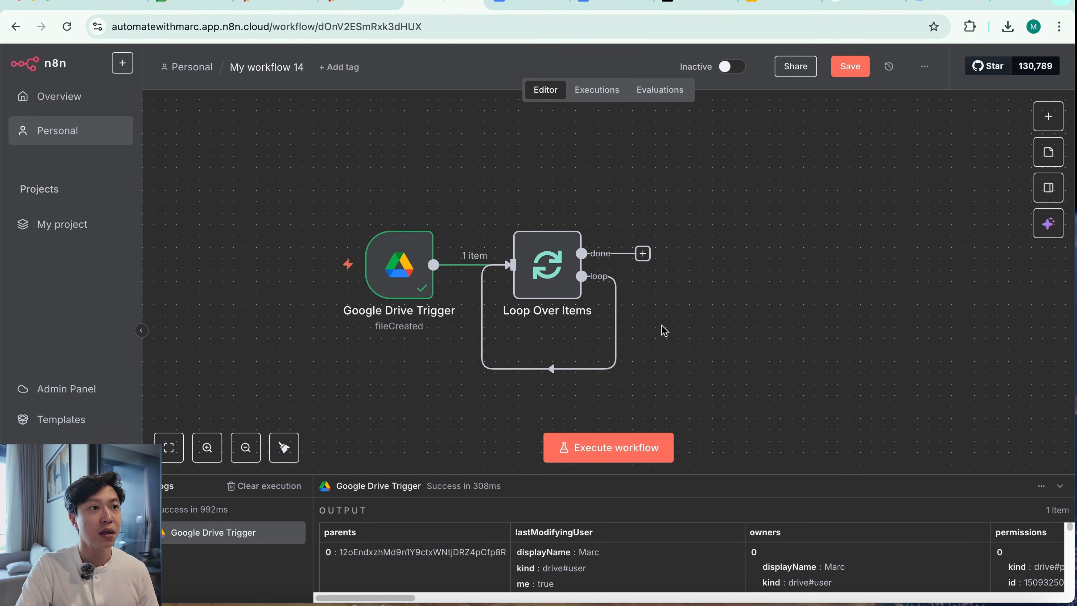
Add a Google Drive Download file node beside Loop Over Items and connect the loop output to it
click(1049, 117)
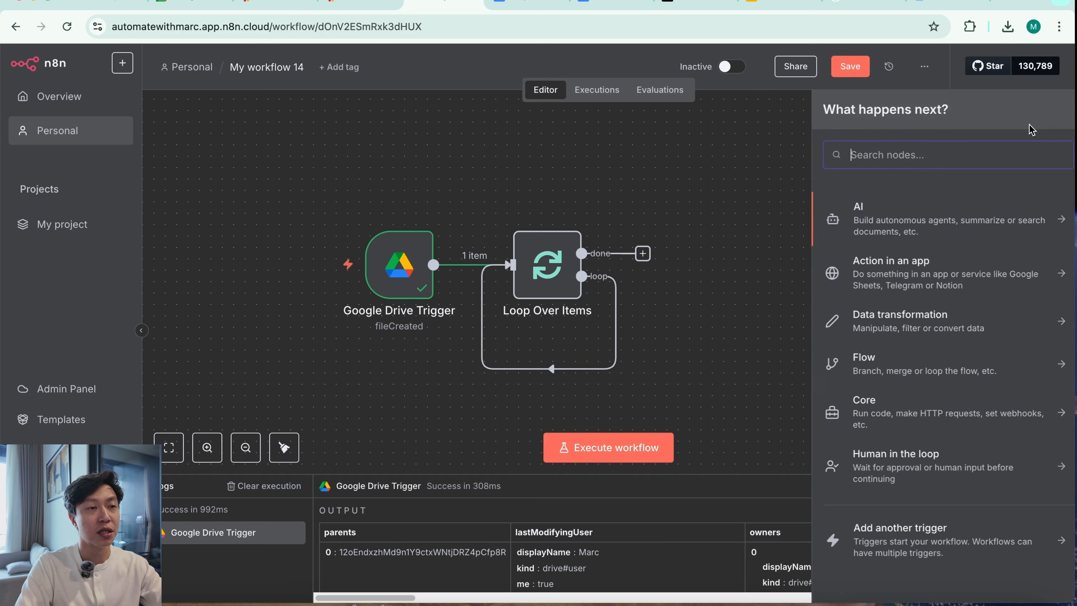
text(drive)
click(931, 246)
text(down)
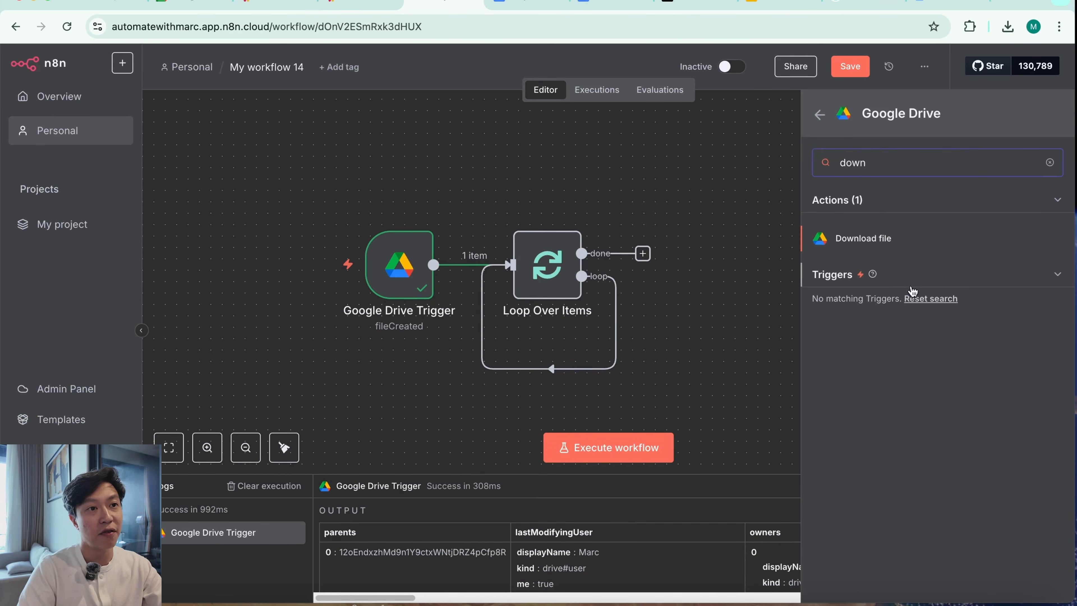
click(919, 244)
click(832, 78)
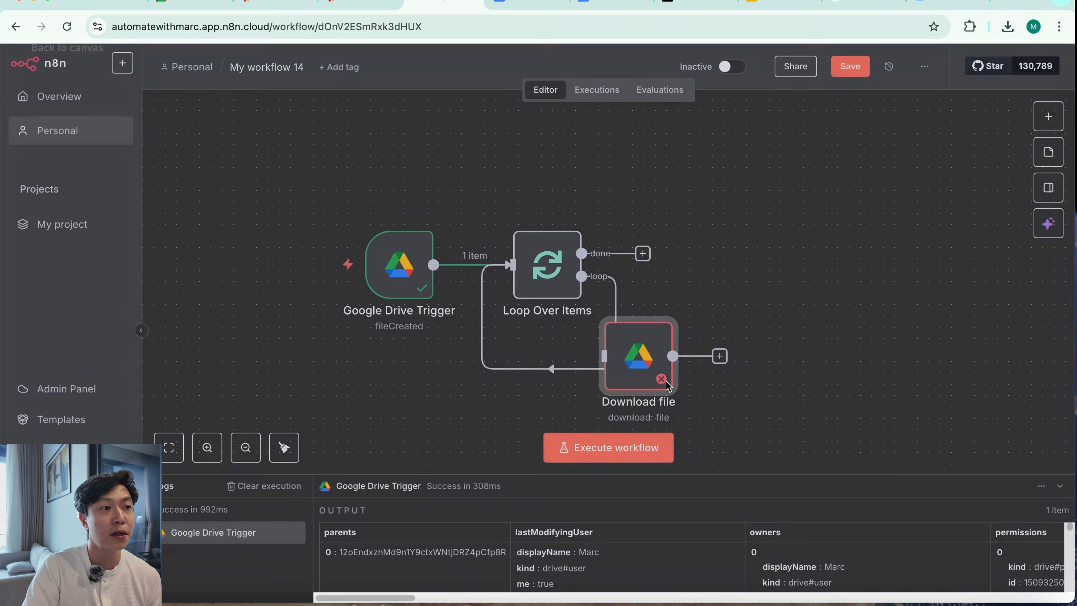
drag(659, 364, 750, 272)
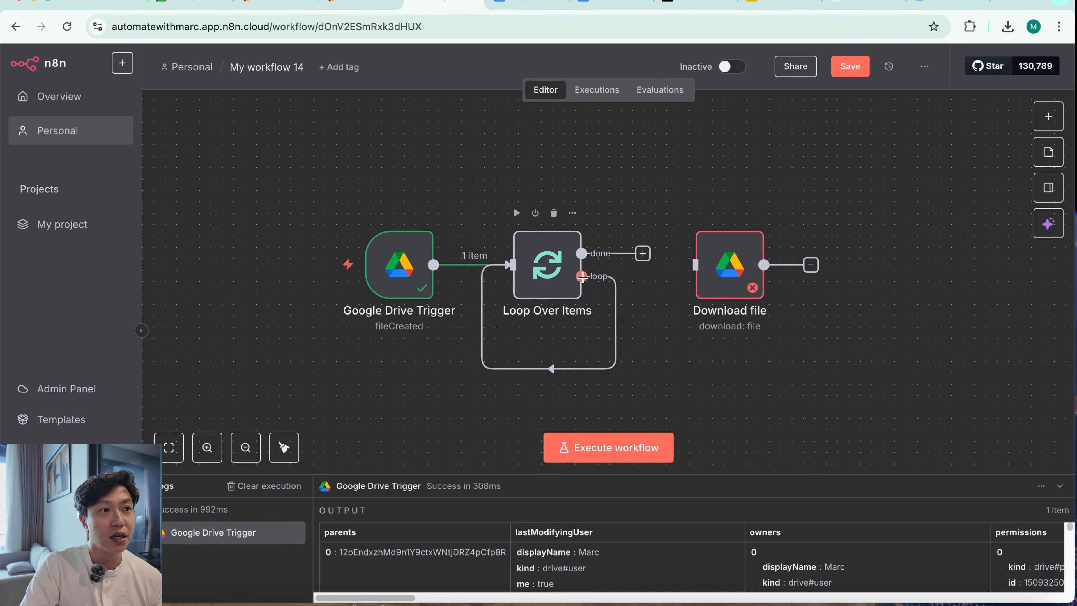
drag(581, 276, 712, 258)
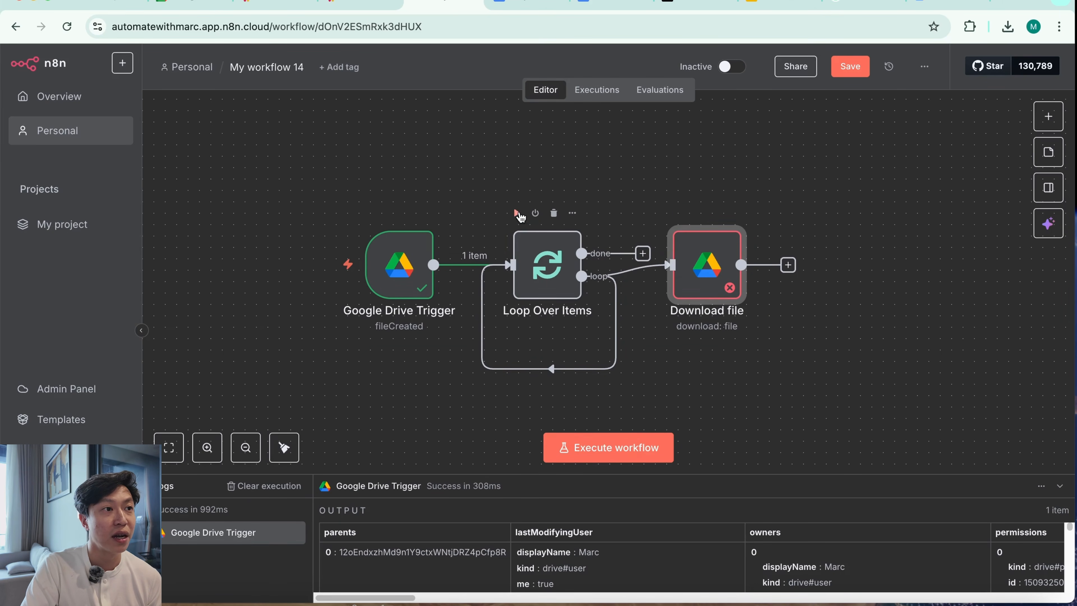
Run Loop Over Items and set the Download file node to take its file by URL from the webViewLink field
click(518, 212)
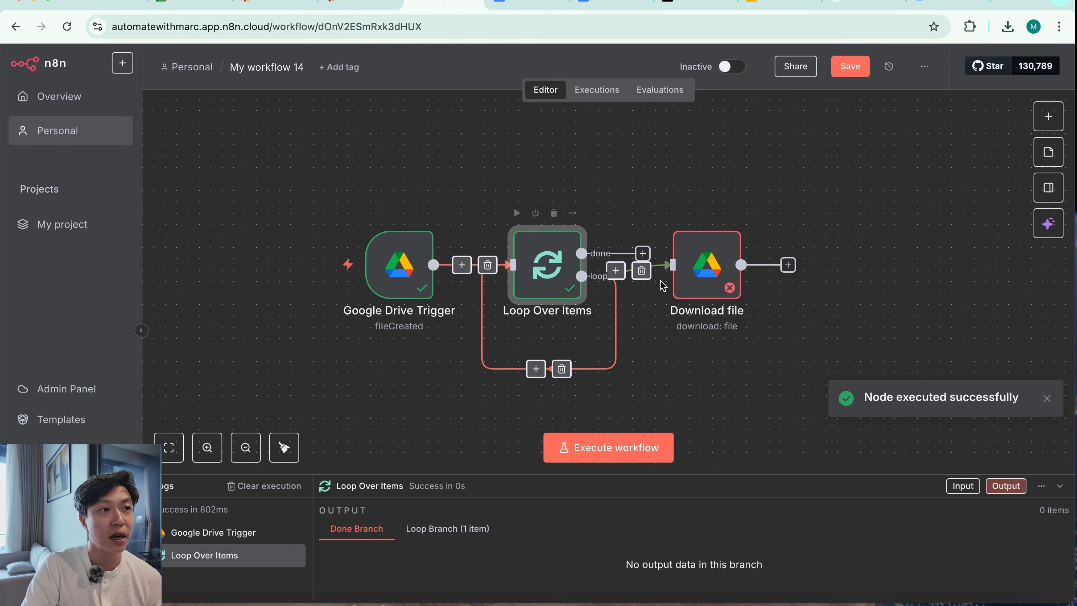
double_click(715, 272)
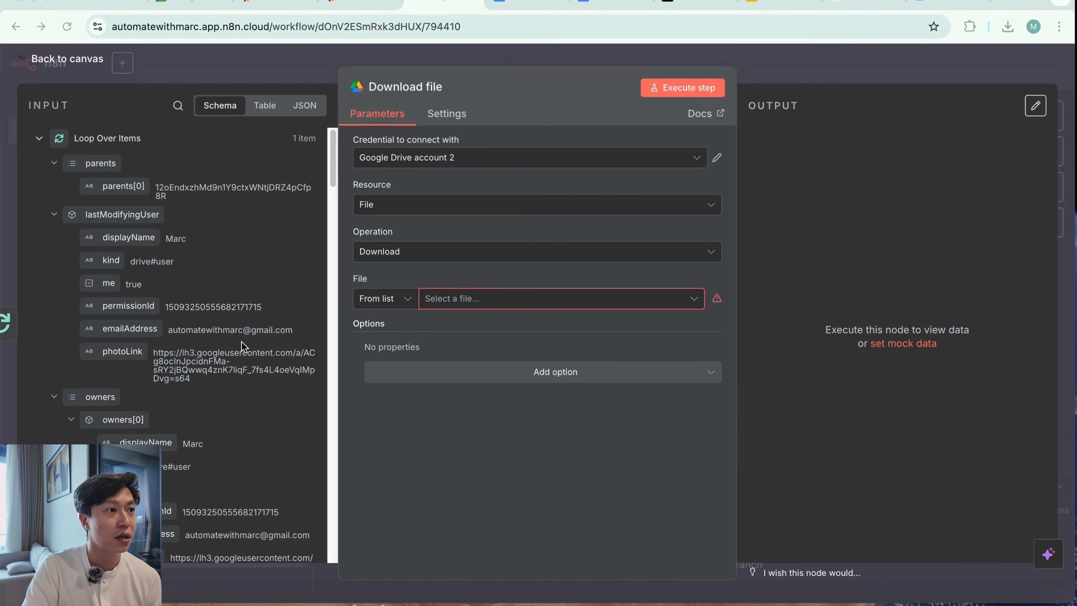
click(400, 307)
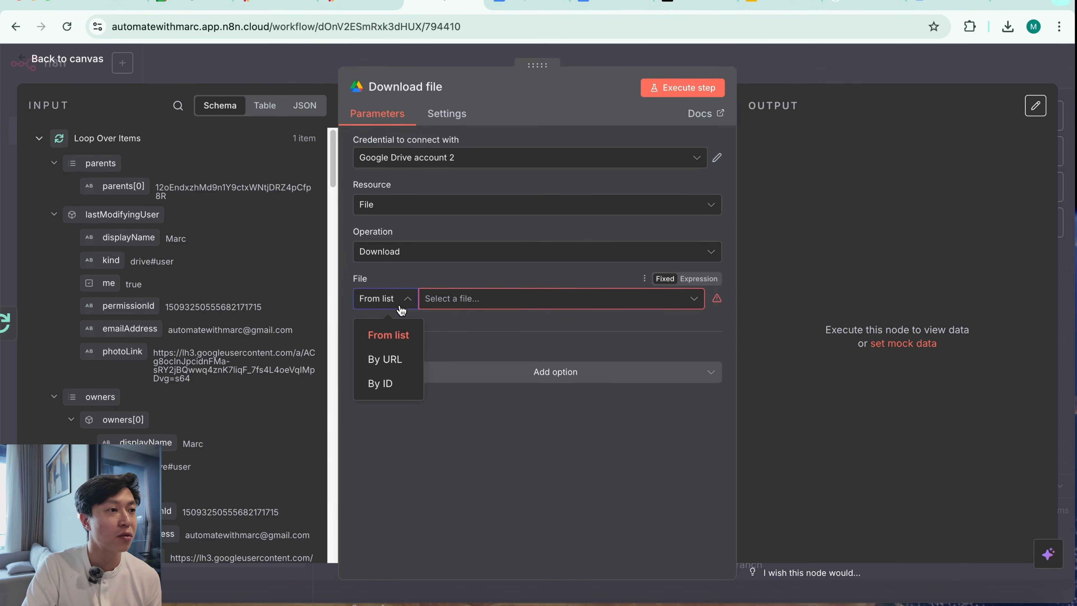
click(398, 362)
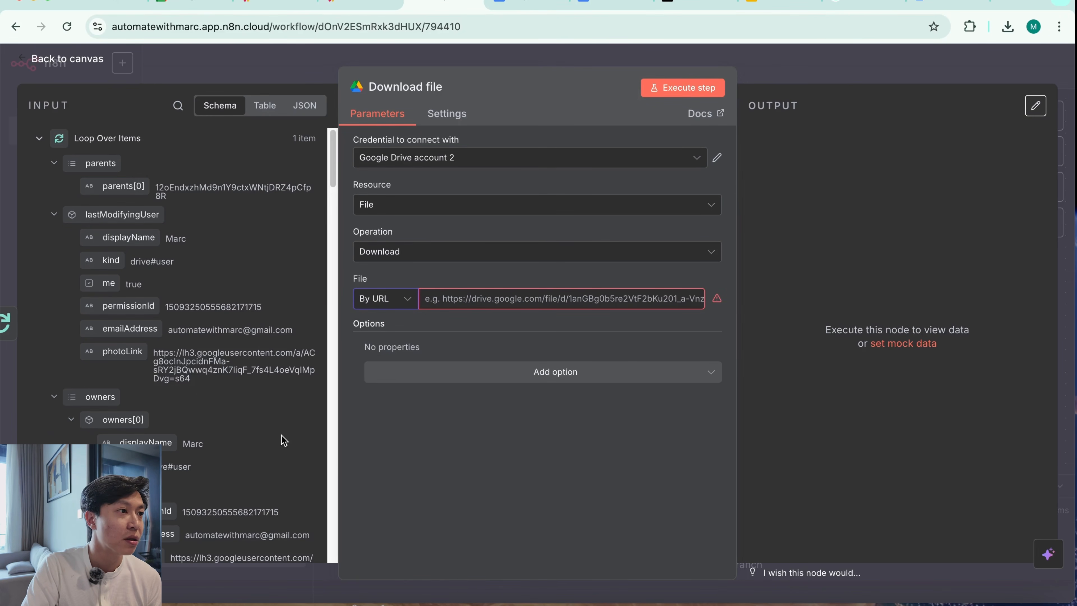
scroll(238, 450, down, 10)
scroll(218, 458, up, 6)
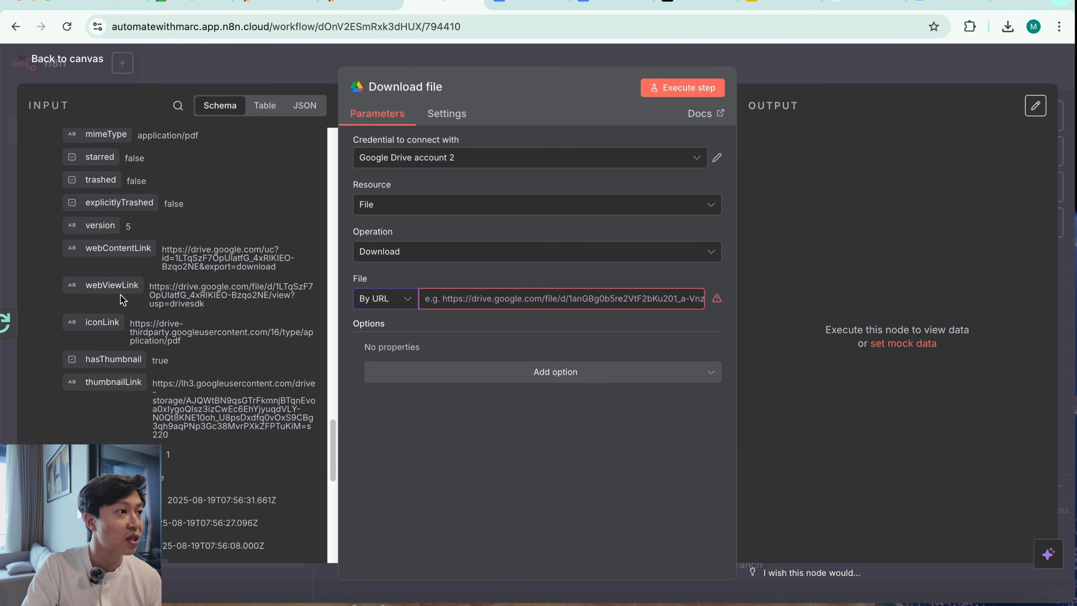
drag(94, 288, 464, 302)
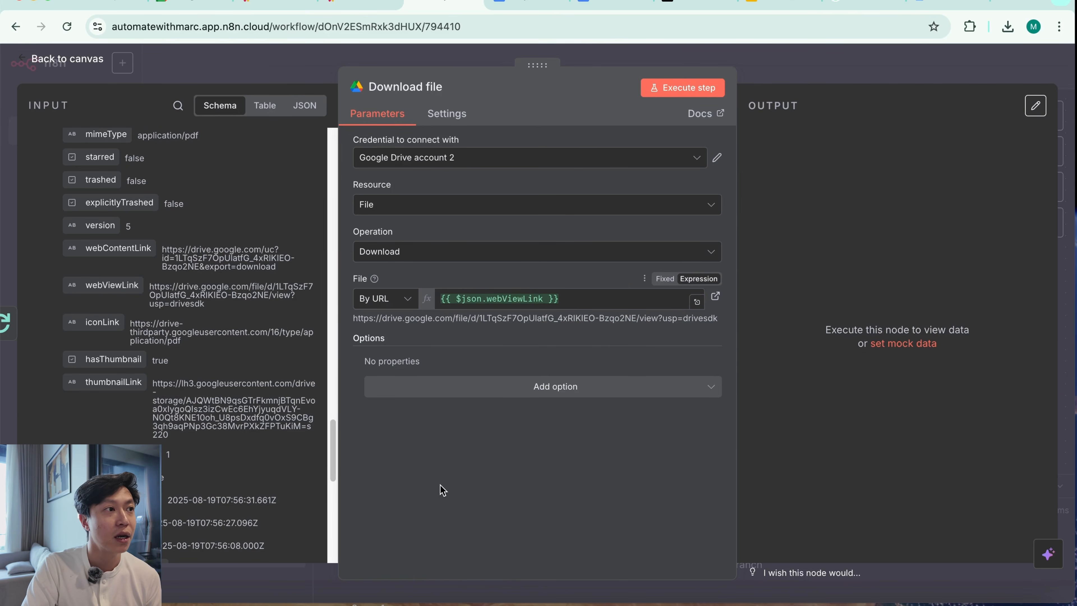
Execute the Download file node, save and view its output PDF, and return to the n8n canvas
click(679, 90)
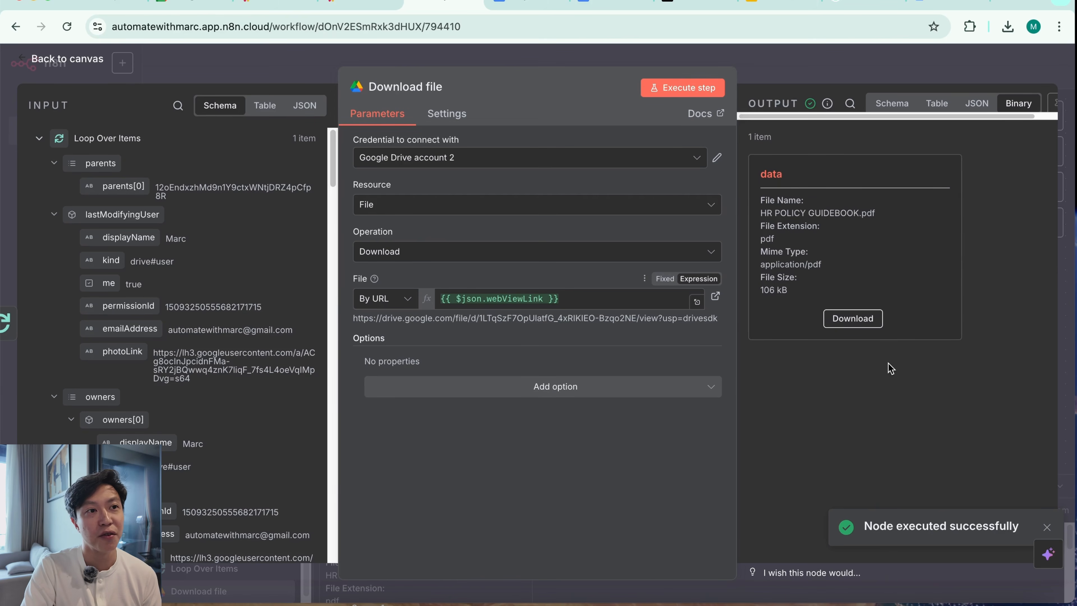
click(856, 323)
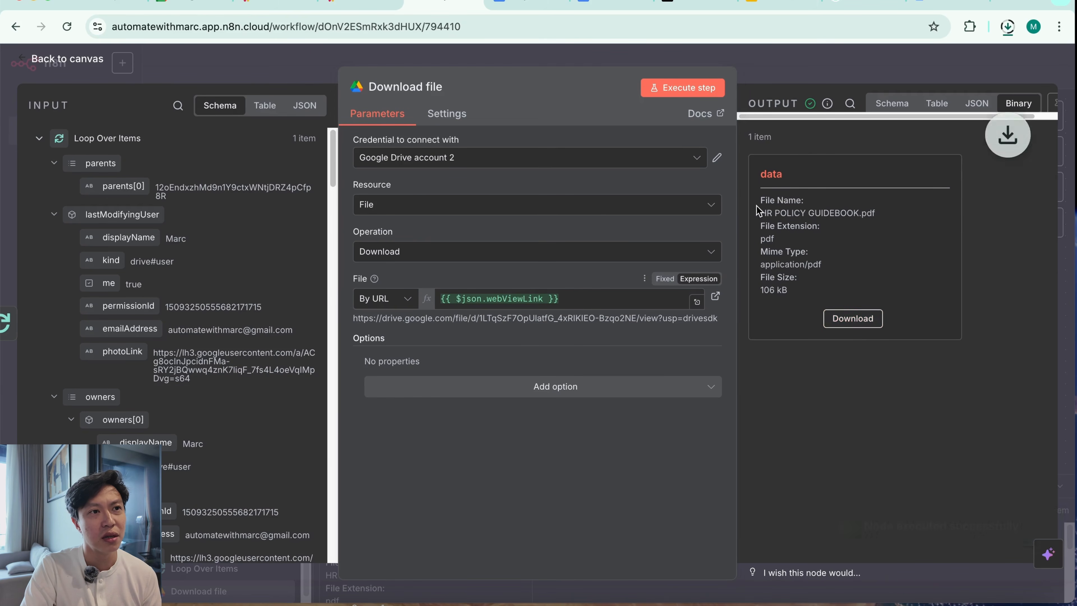
click(867, 69)
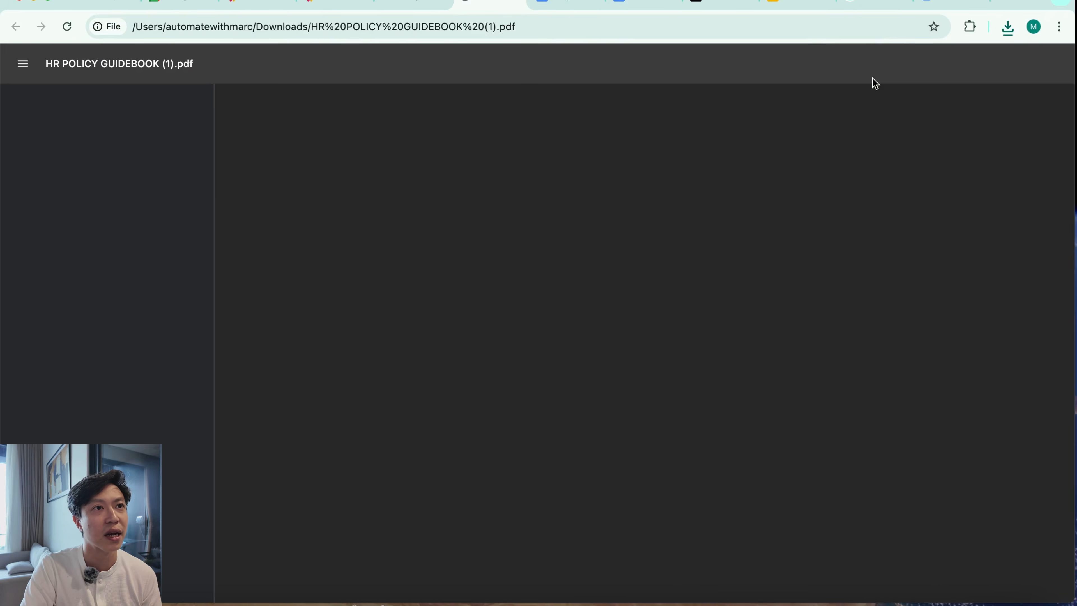
scroll(661, 433, down, 15)
scroll(661, 431, up, 15)
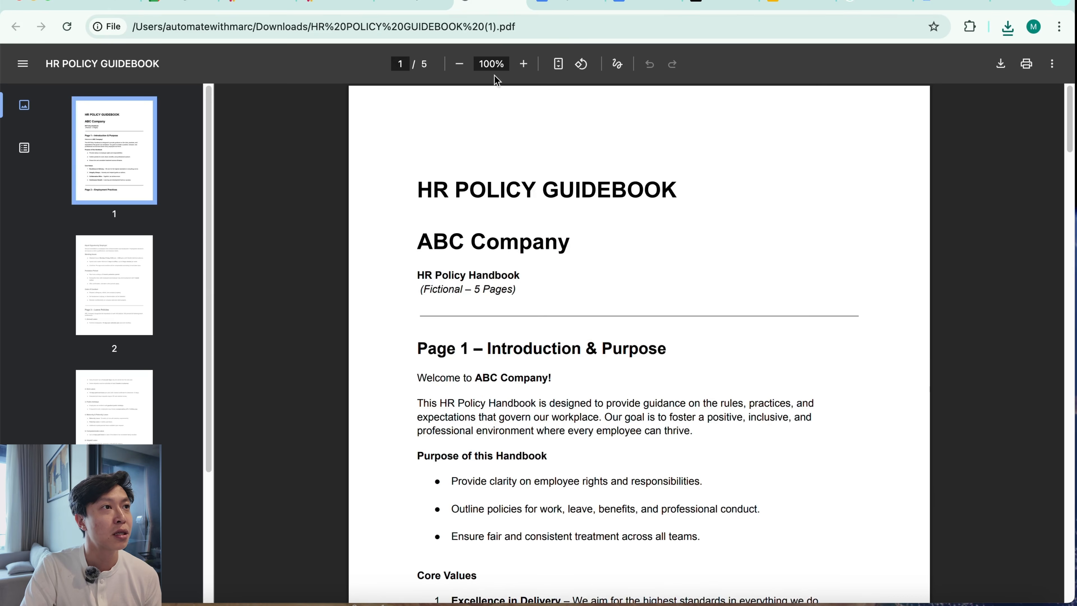
click(407, 5)
key(Escape)
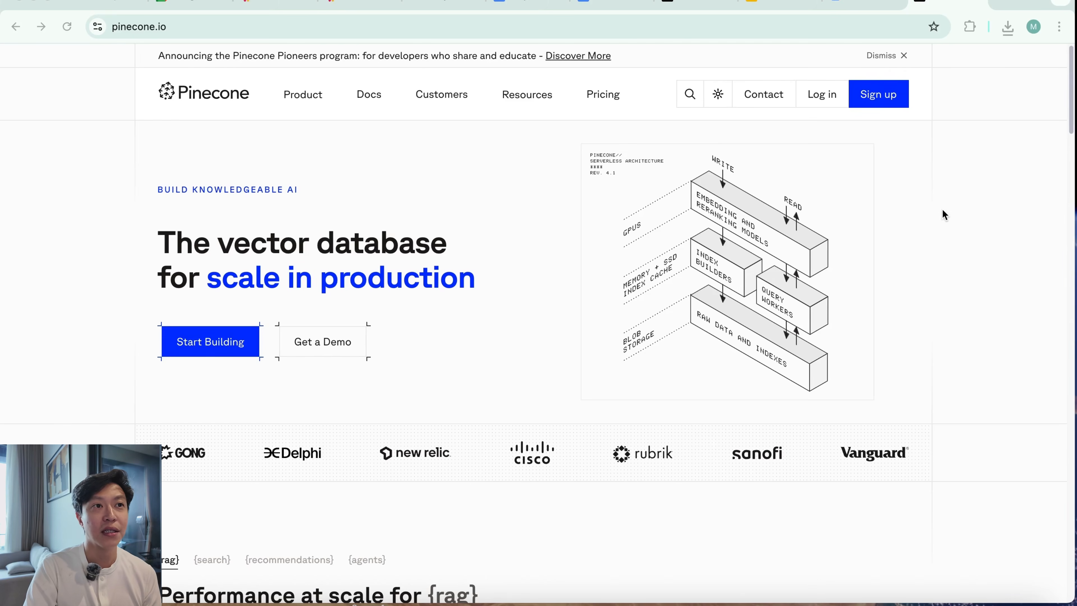
Sign up for Pinecone from pinecone.io using a Google account
click(881, 101)
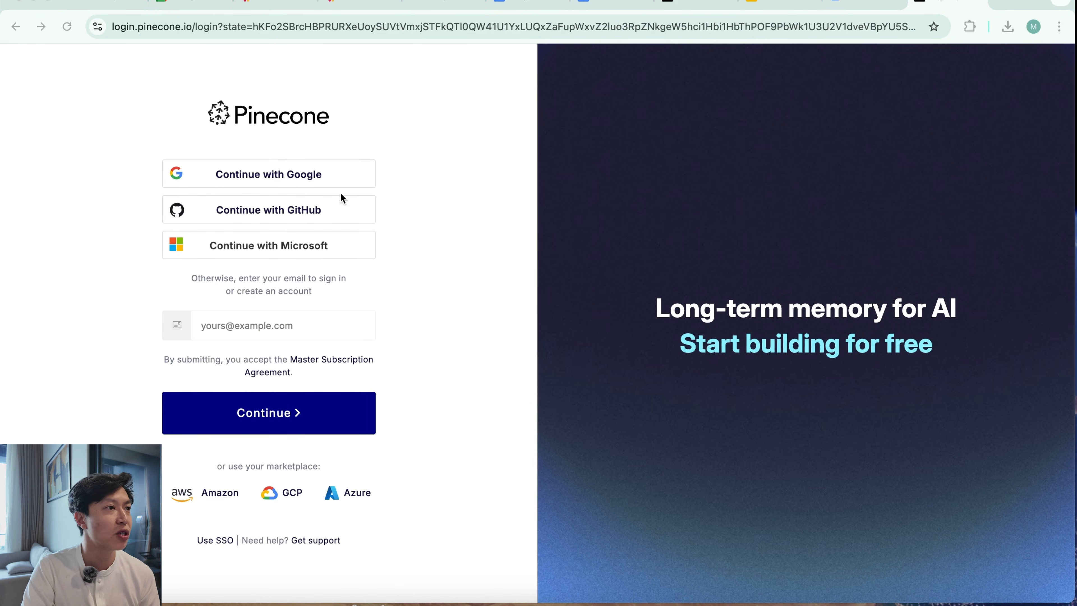
click(316, 174)
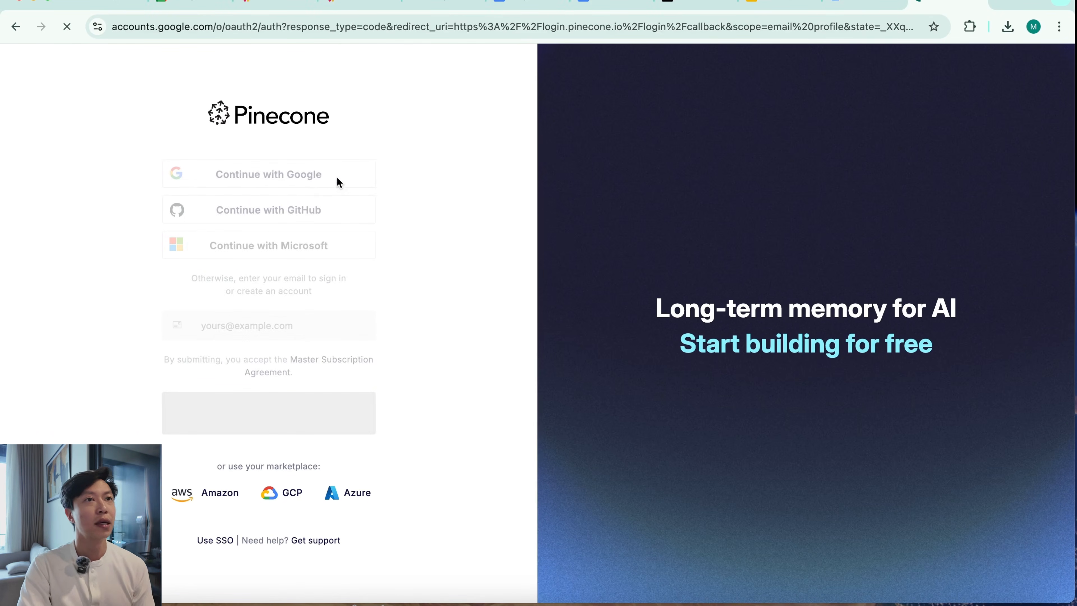
click(620, 276)
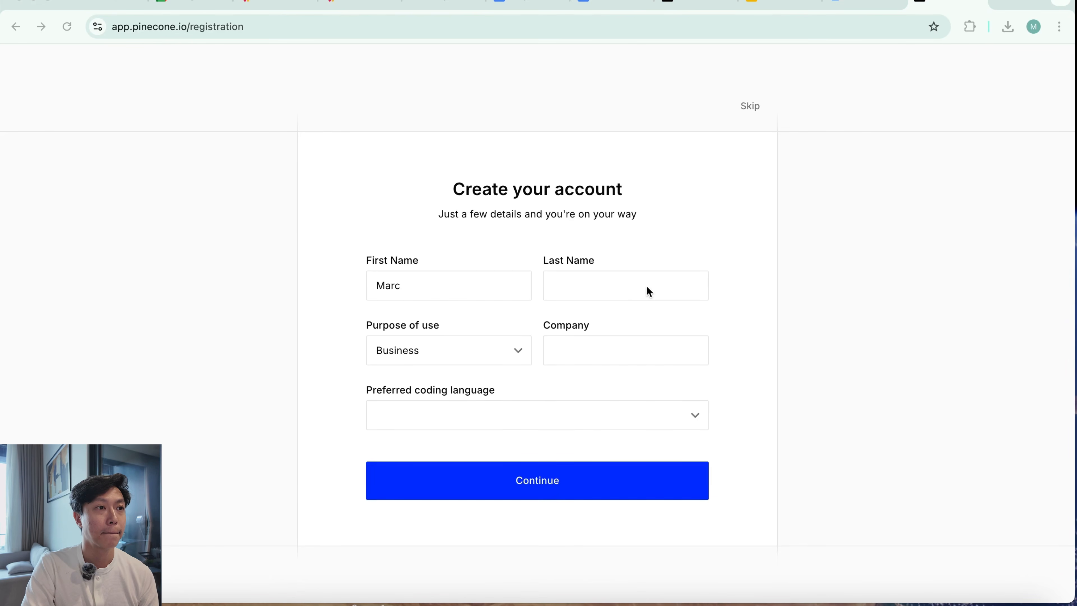
Enter the last name in the account form and set the purpose of use to Personal
click(647, 286)
text(Dar)
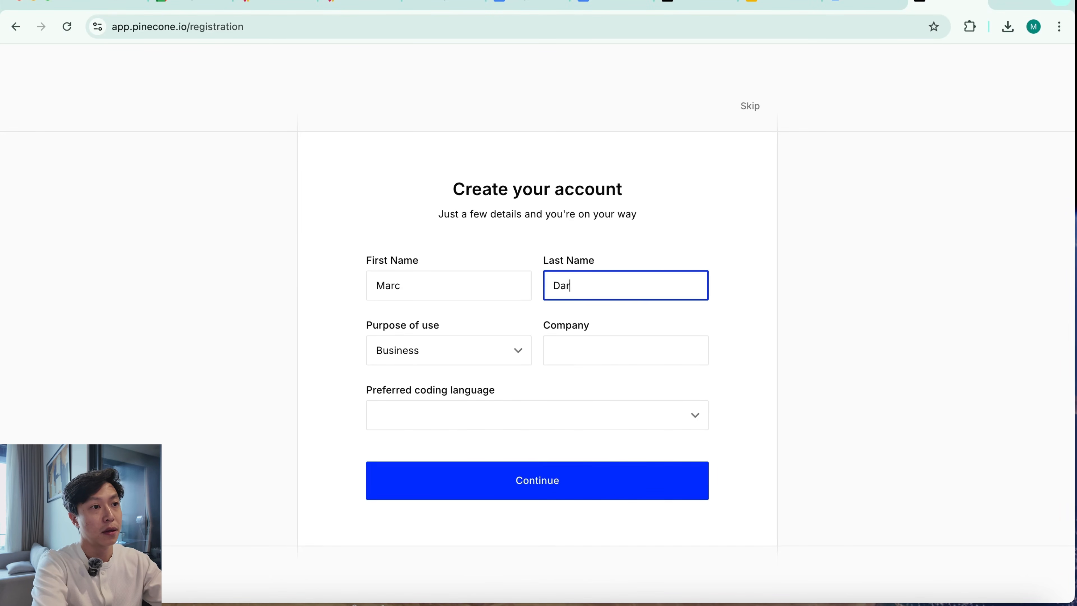
text(mawan)
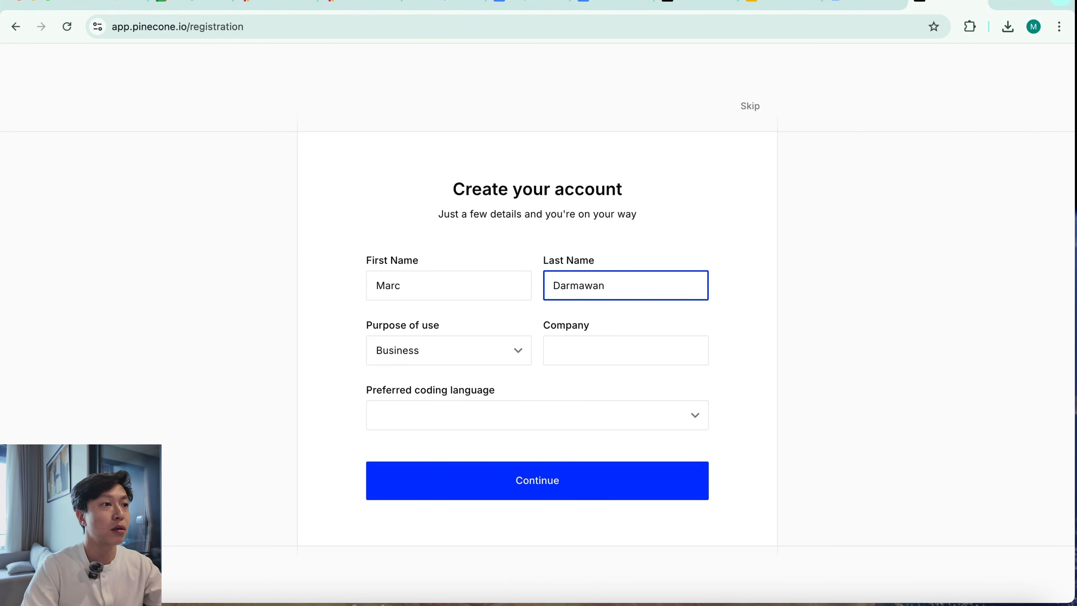
click(506, 349)
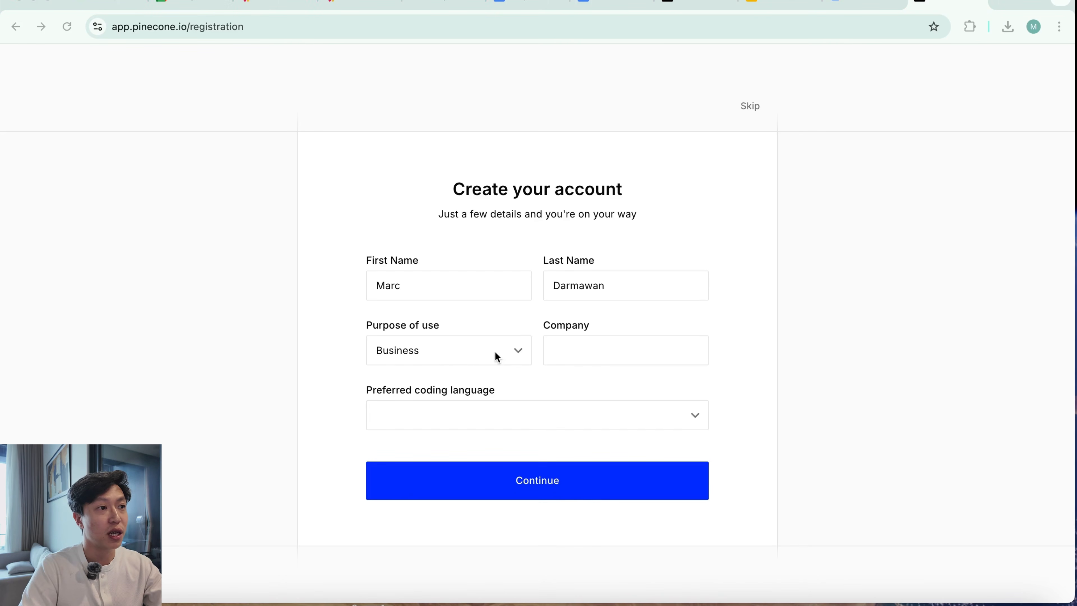
click(500, 356)
click(514, 354)
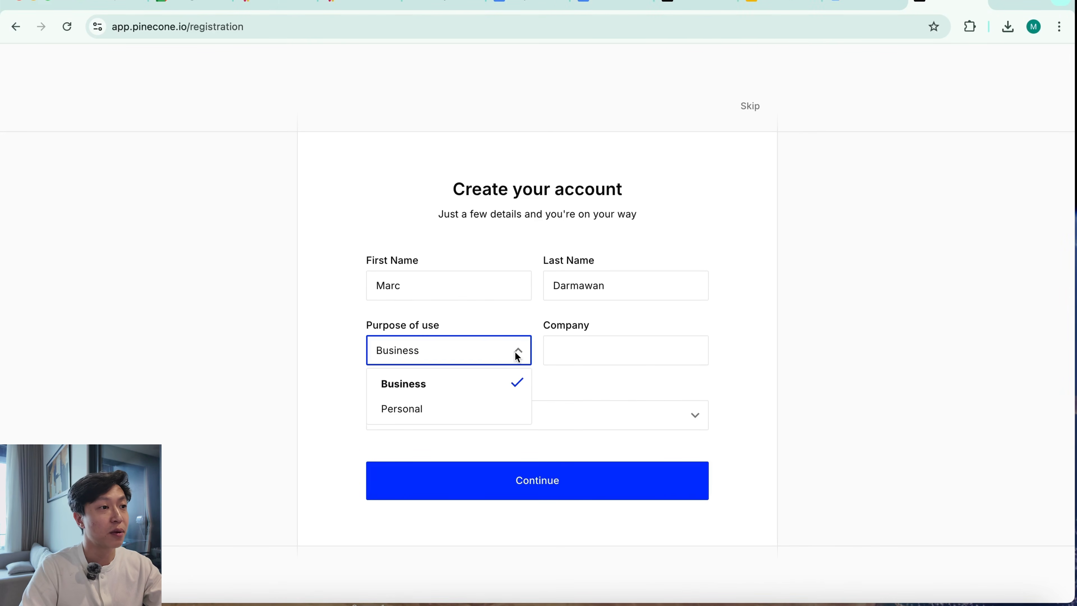
click(473, 418)
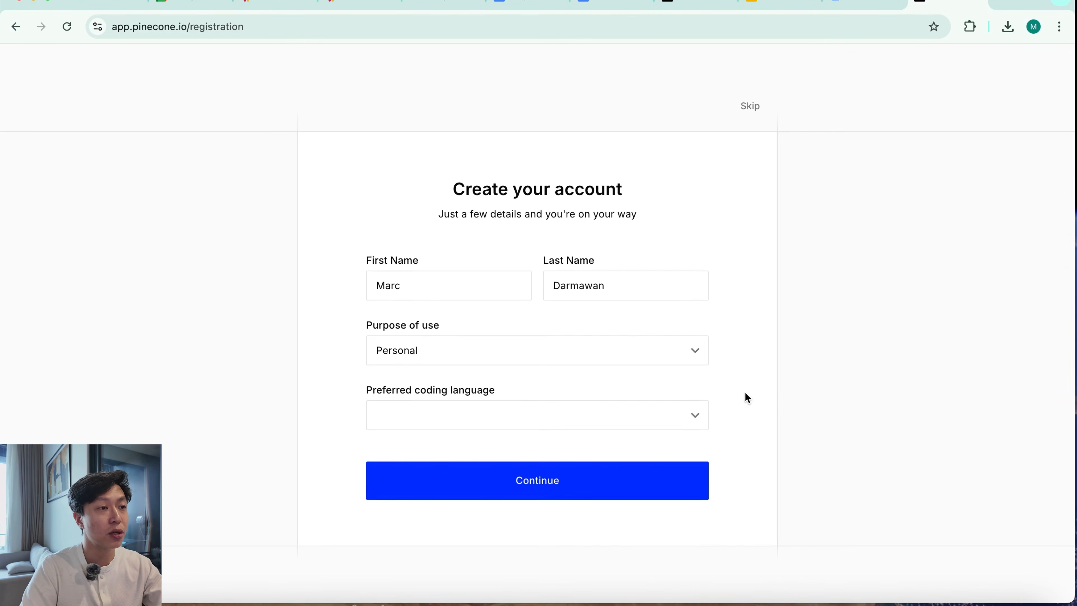
Set the preferred coding language to I don't code and submit the account form
click(564, 481)
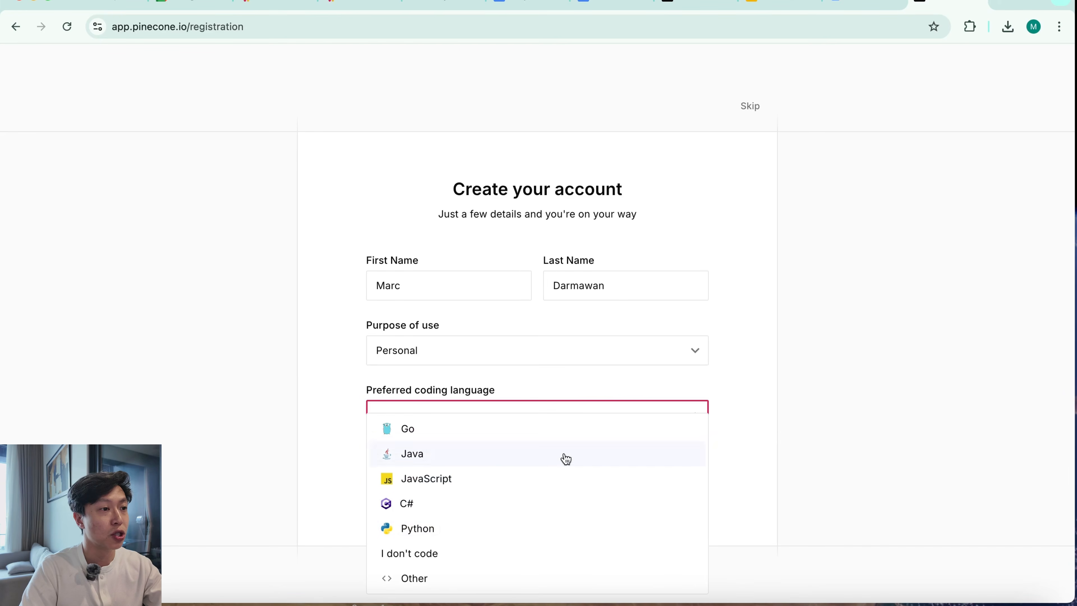
click(553, 532)
click(700, 427)
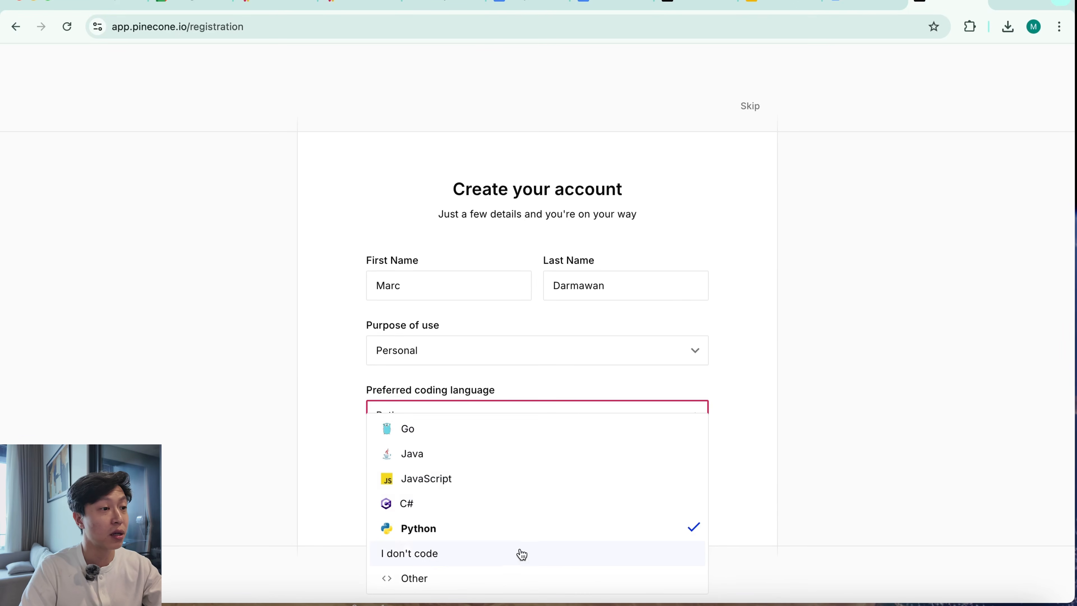
click(544, 560)
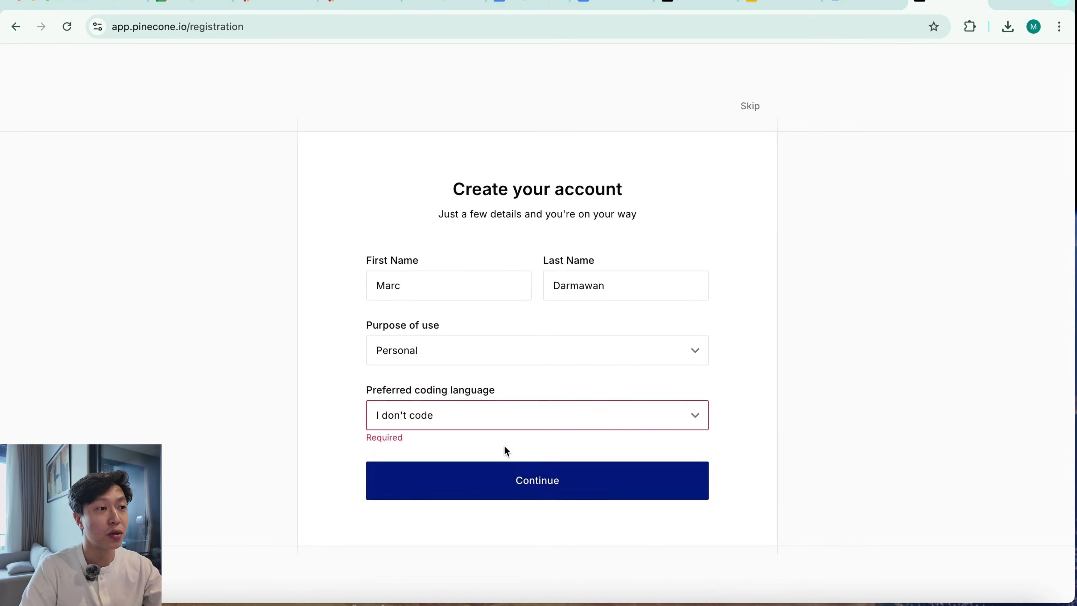
click(536, 490)
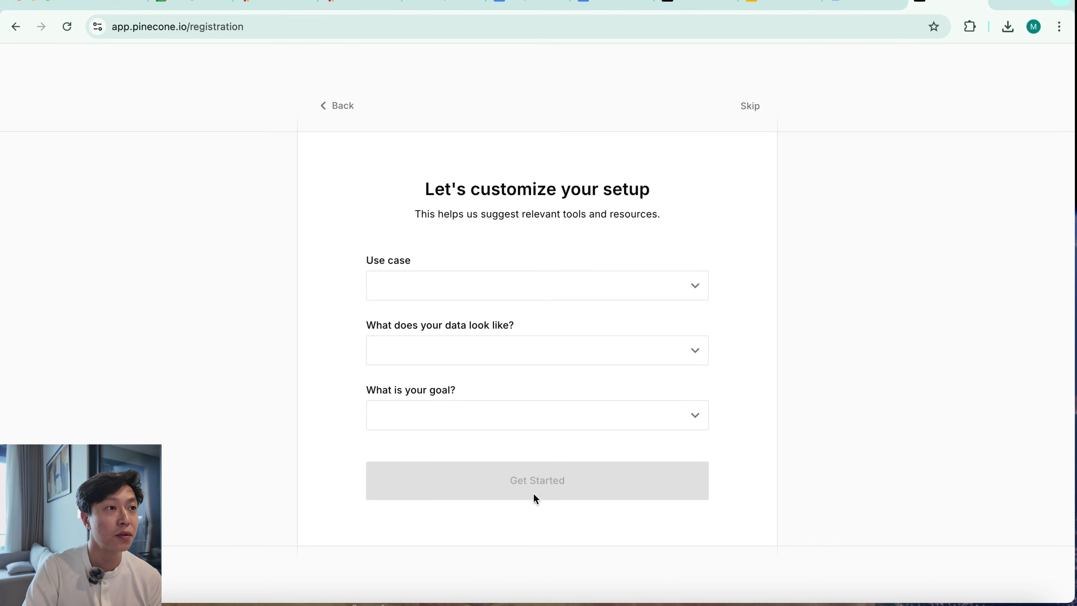
Complete the setup form with use case RAG, data I have raw documents and goal Evaluate Pinecone's performance, and submit it
click(614, 285)
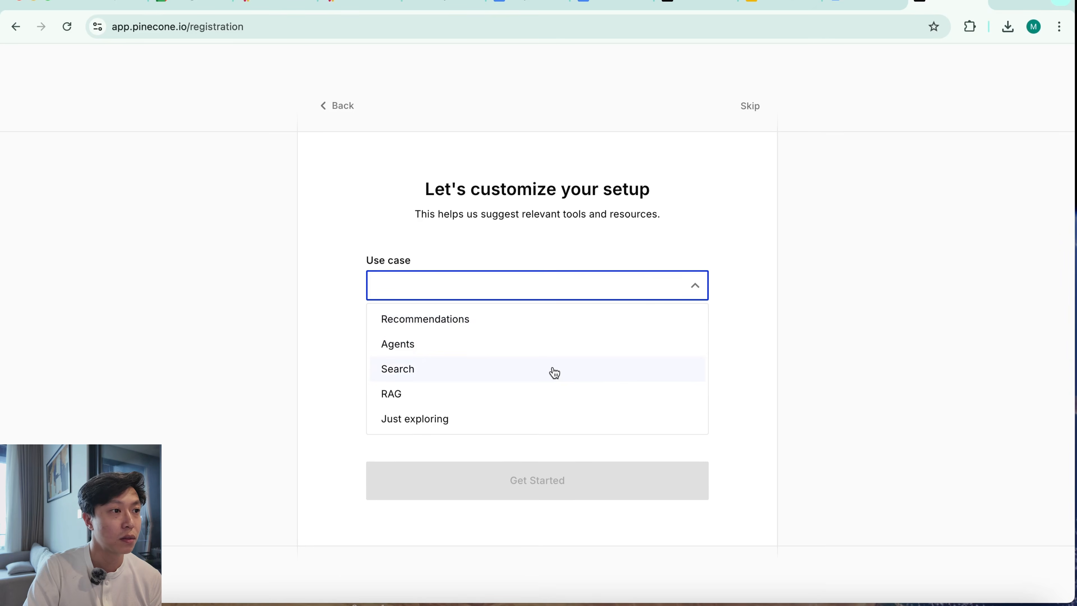
click(553, 392)
click(604, 356)
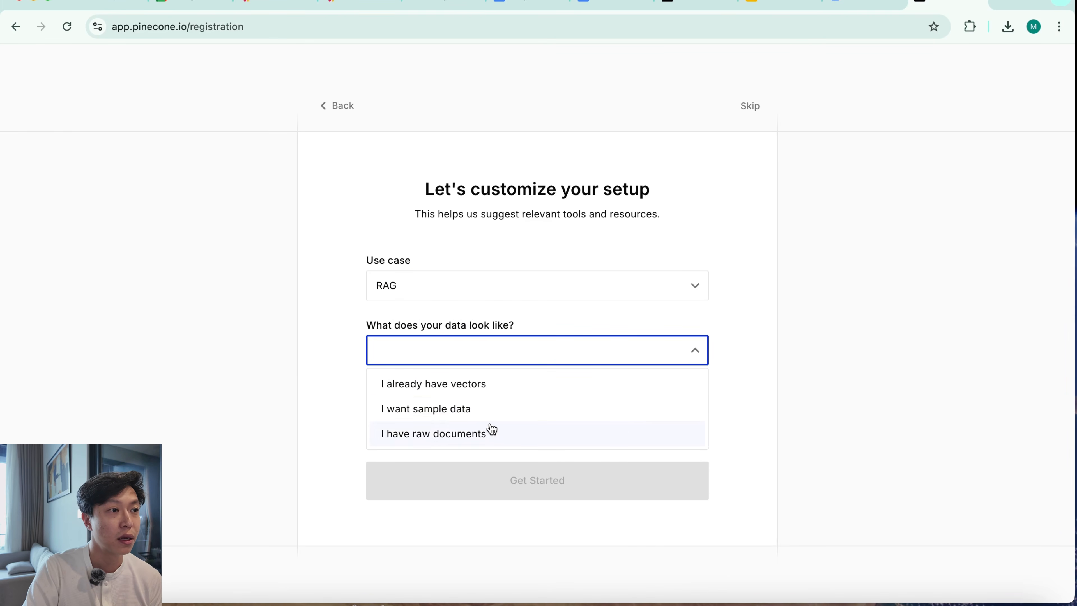
click(583, 434)
click(638, 422)
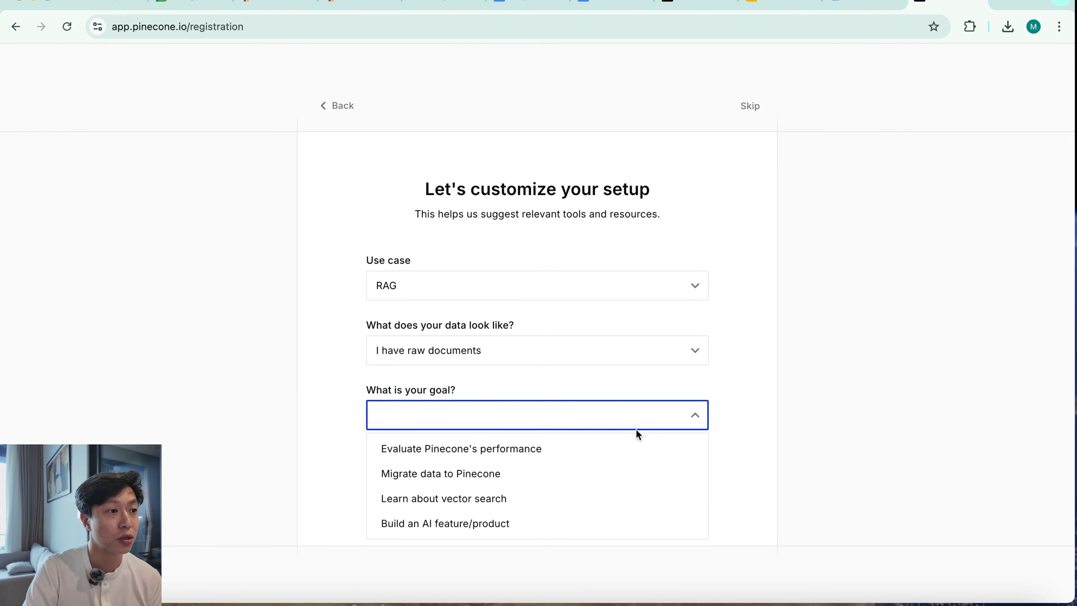
click(631, 445)
click(804, 440)
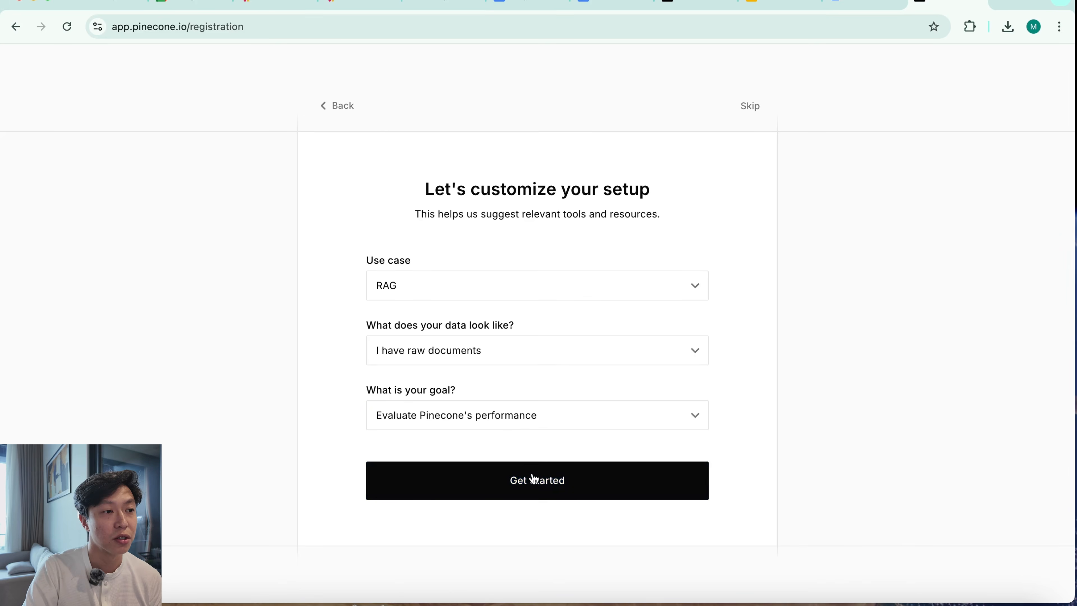
click(533, 479)
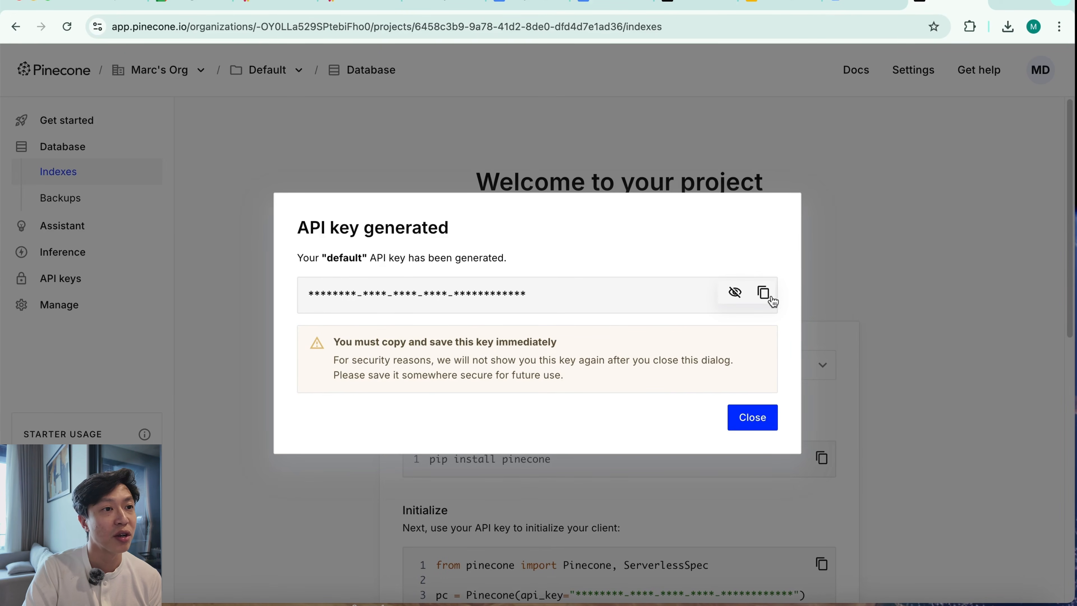
Copy the generated Pinecone API key and, back in n8n, add a Pinecone Vector Store node for adding documents after Download file
click(764, 292)
click(426, 3)
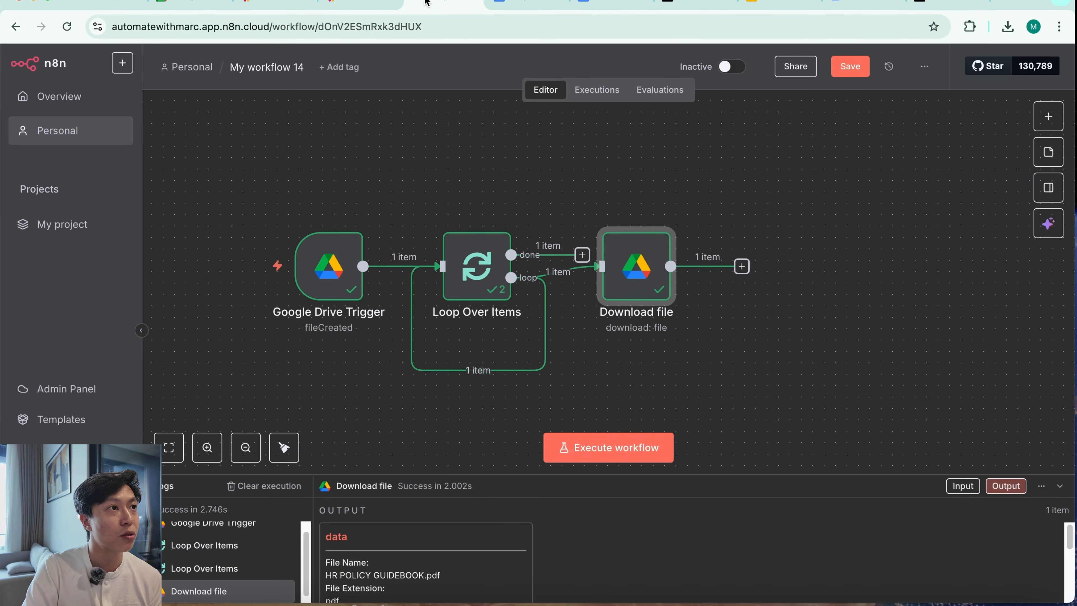
click(742, 266)
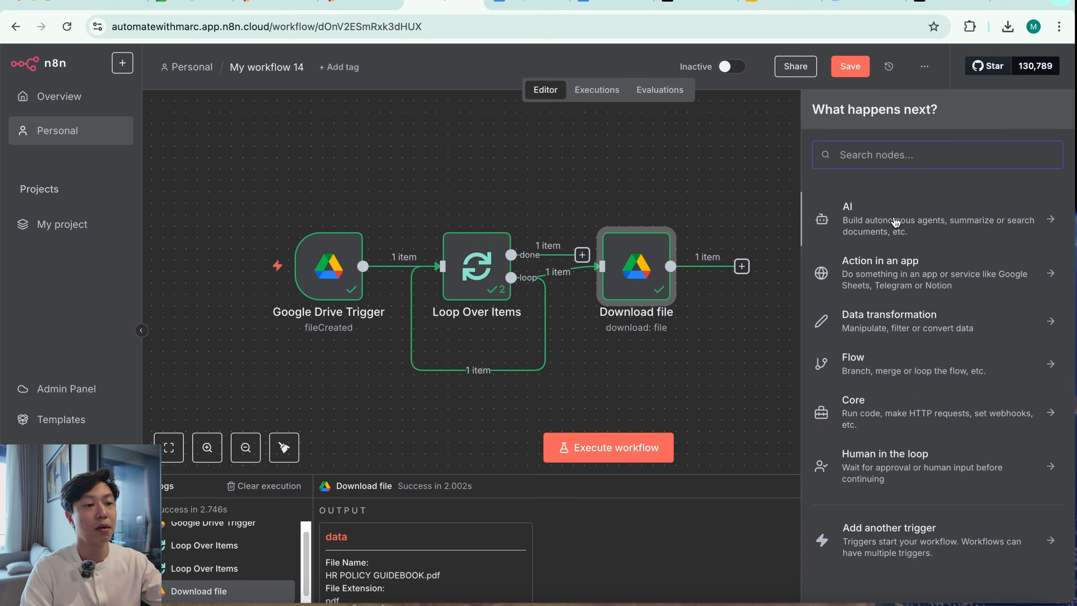
text(pince)
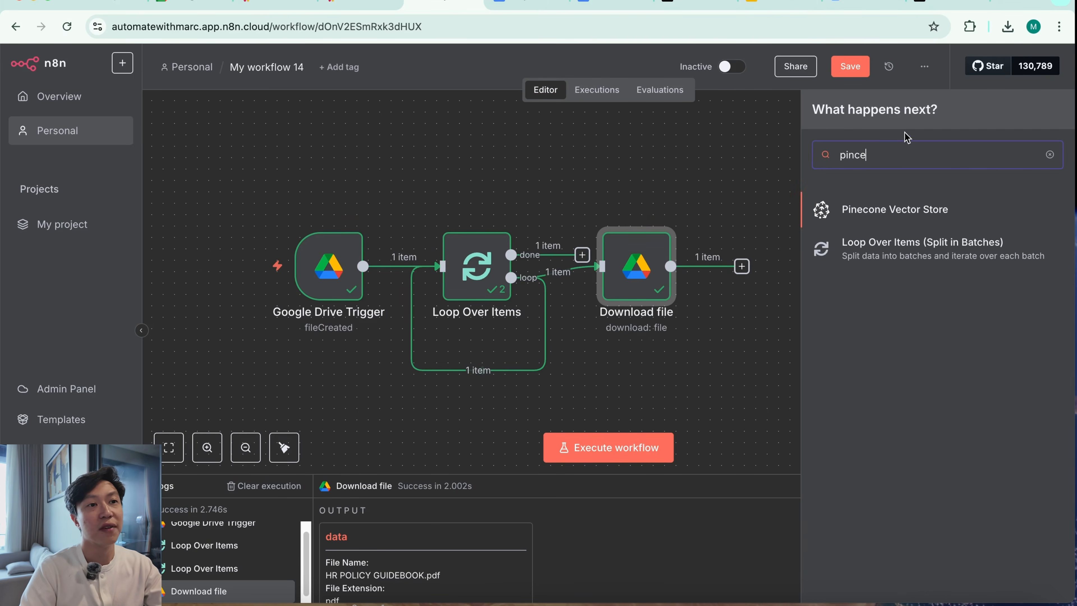
click(895, 210)
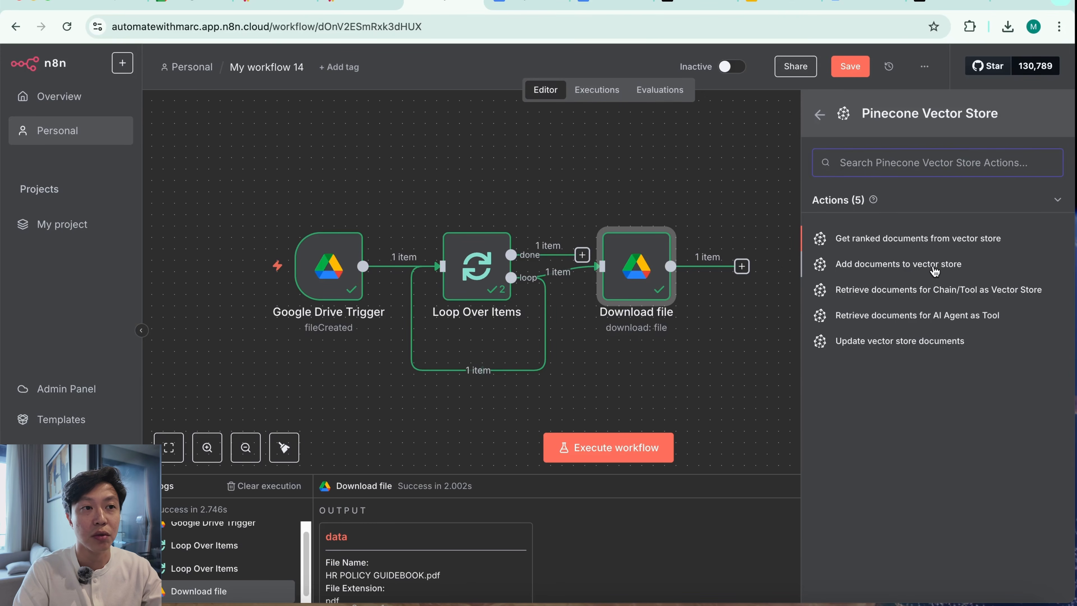
click(898, 264)
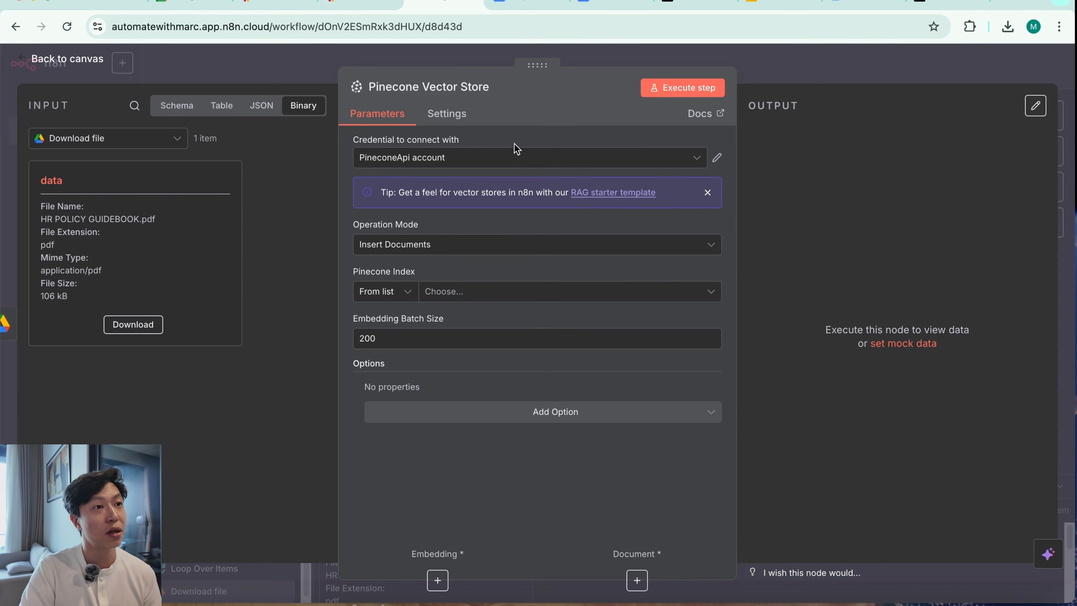
Create a new Pinecone credential for the vector store node by pasting the copied API key, and save it
click(564, 161)
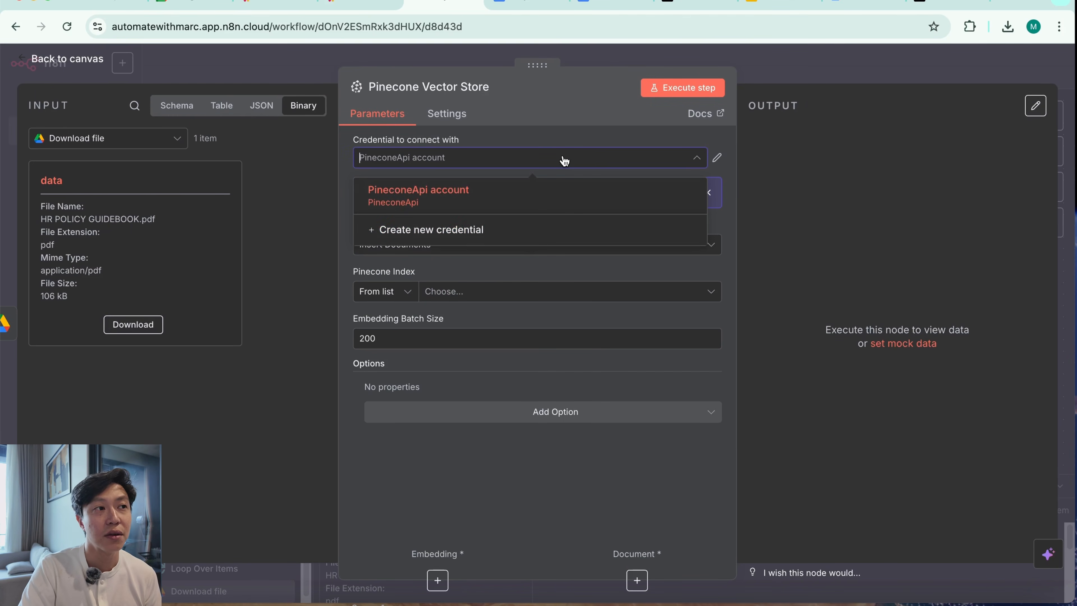
click(528, 238)
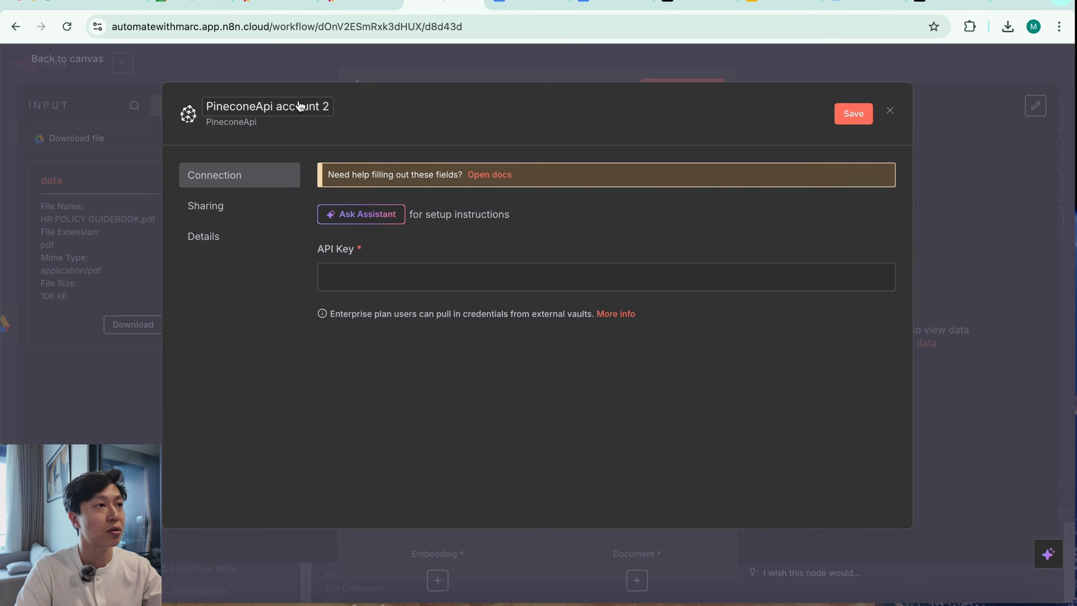
click(298, 101)
click(409, 112)
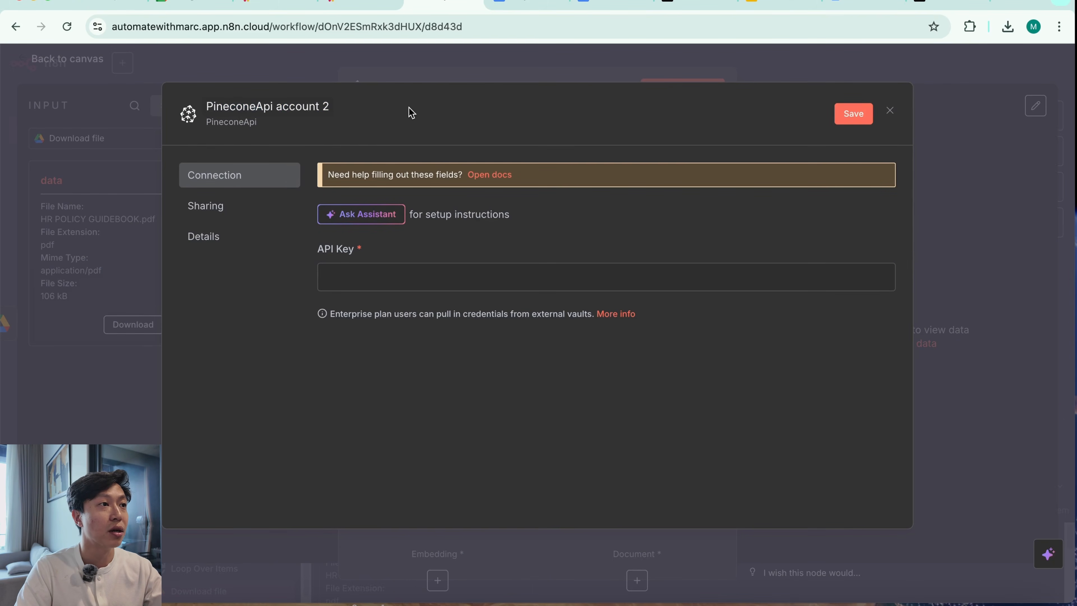
click(471, 275)
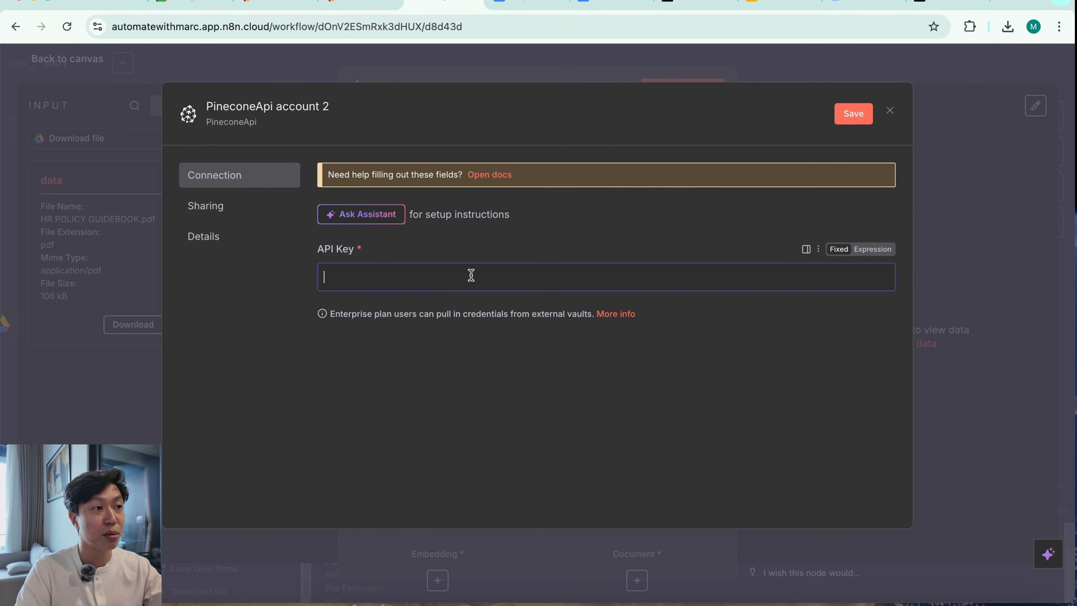
key(super+v)
click(853, 113)
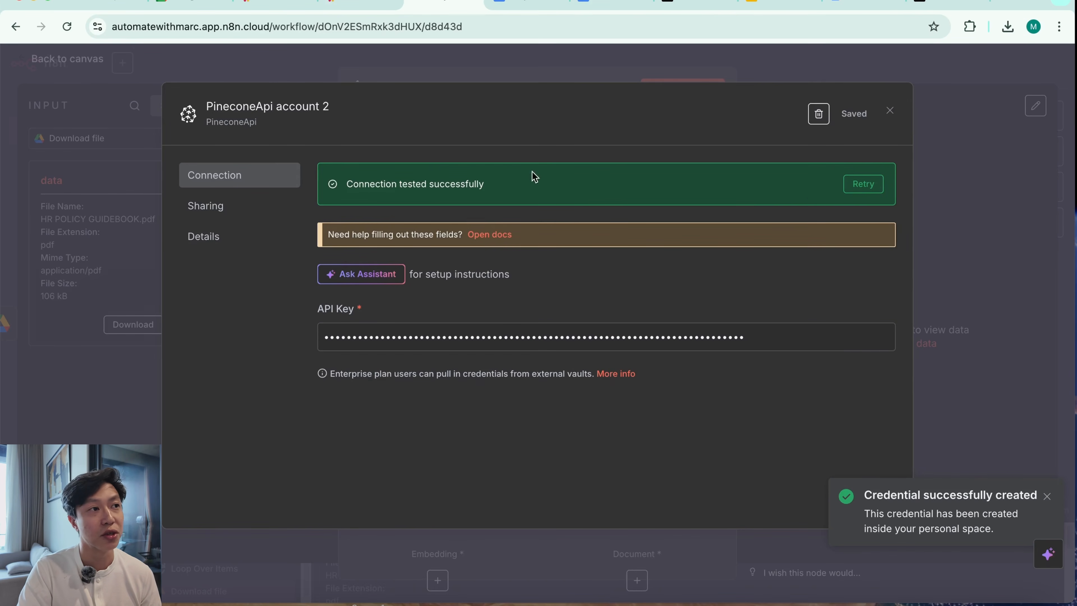
click(979, 177)
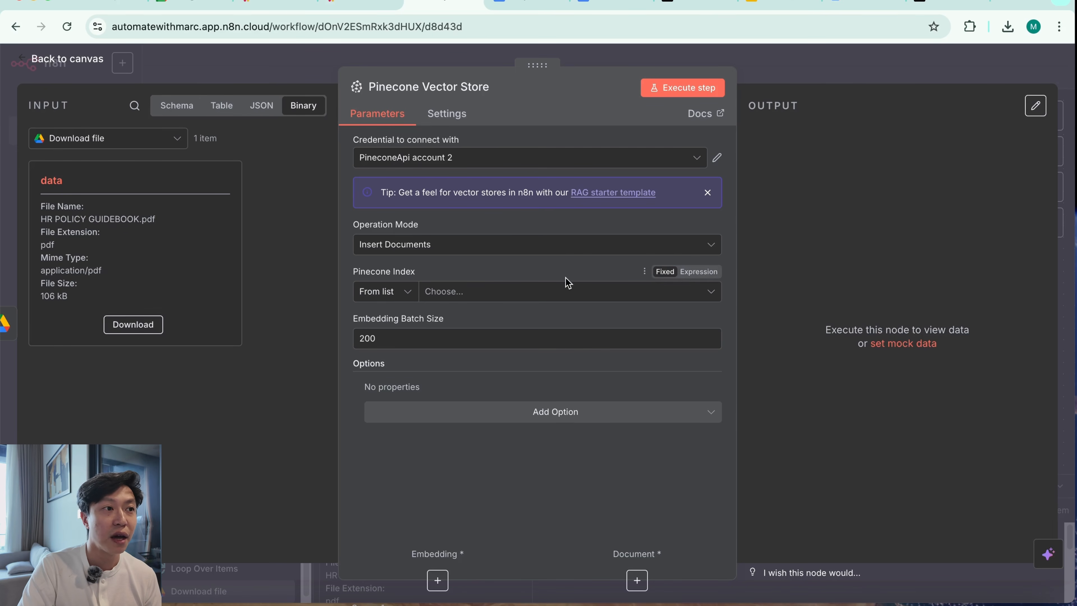
Check the node's Pinecone index list, switch to Pinecone, dismiss the API key dialog and start a new index named hr-policies
click(559, 293)
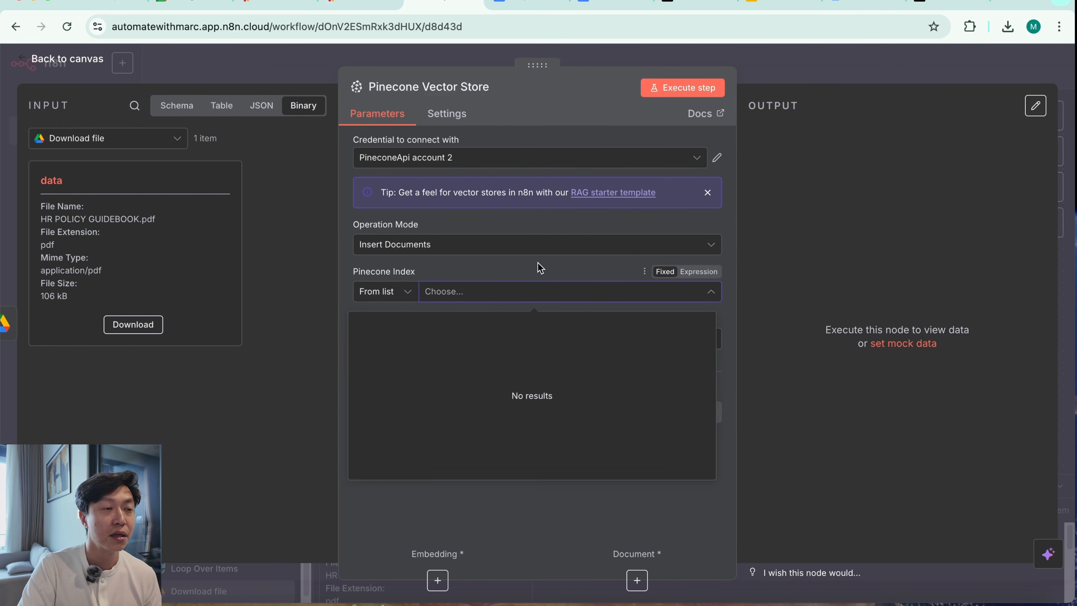
click(539, 265)
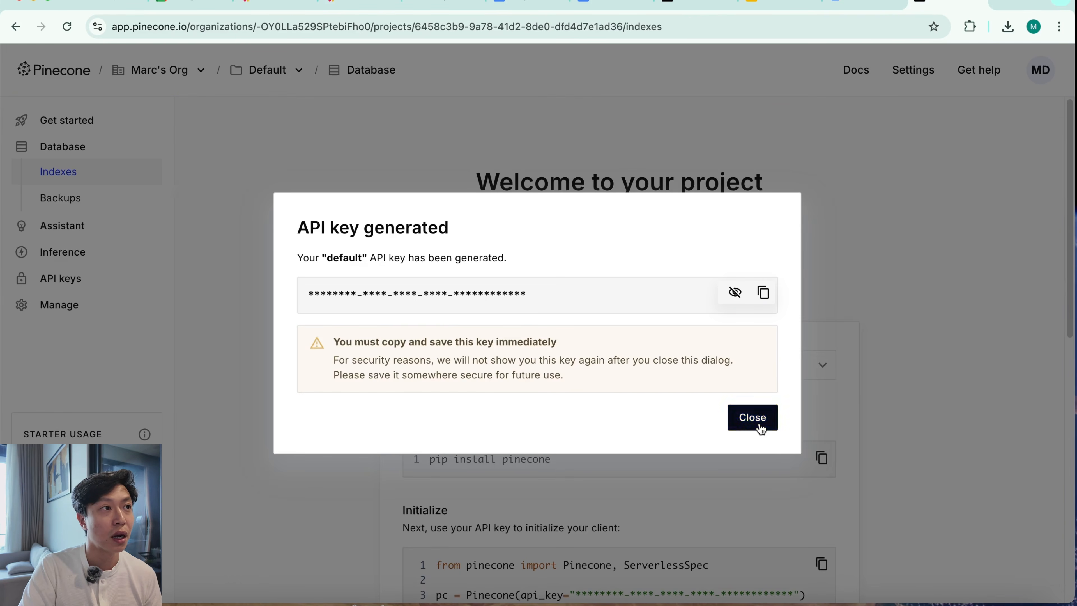
click(755, 418)
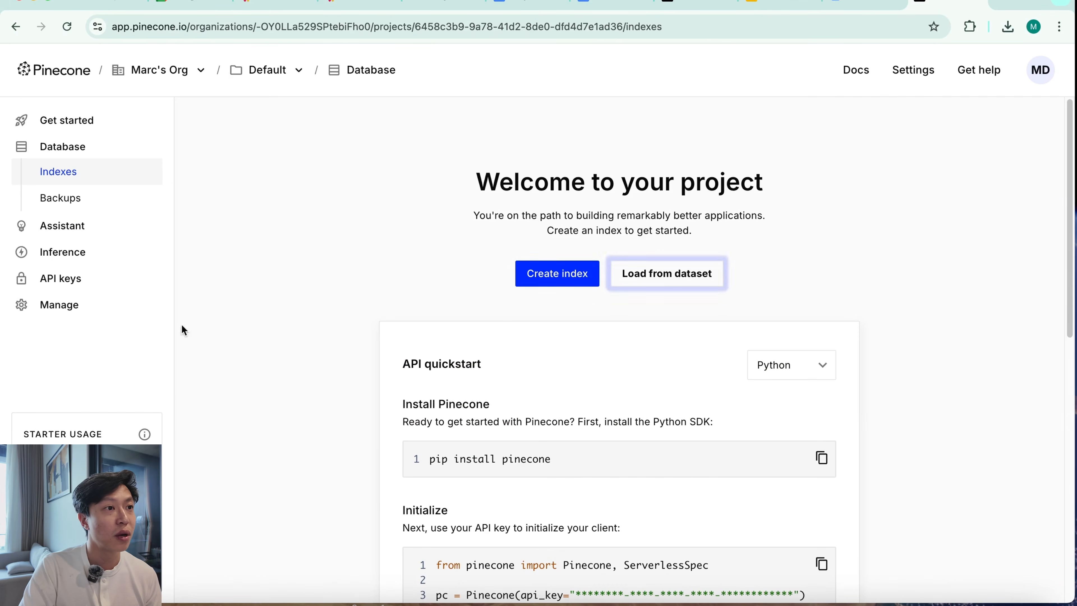
click(560, 276)
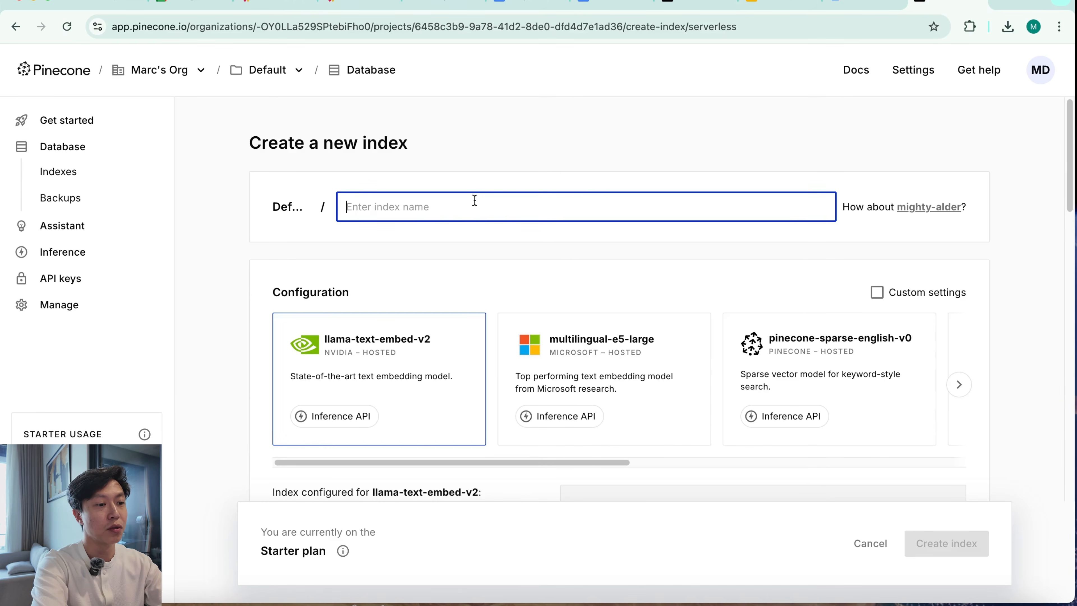
text(hr)
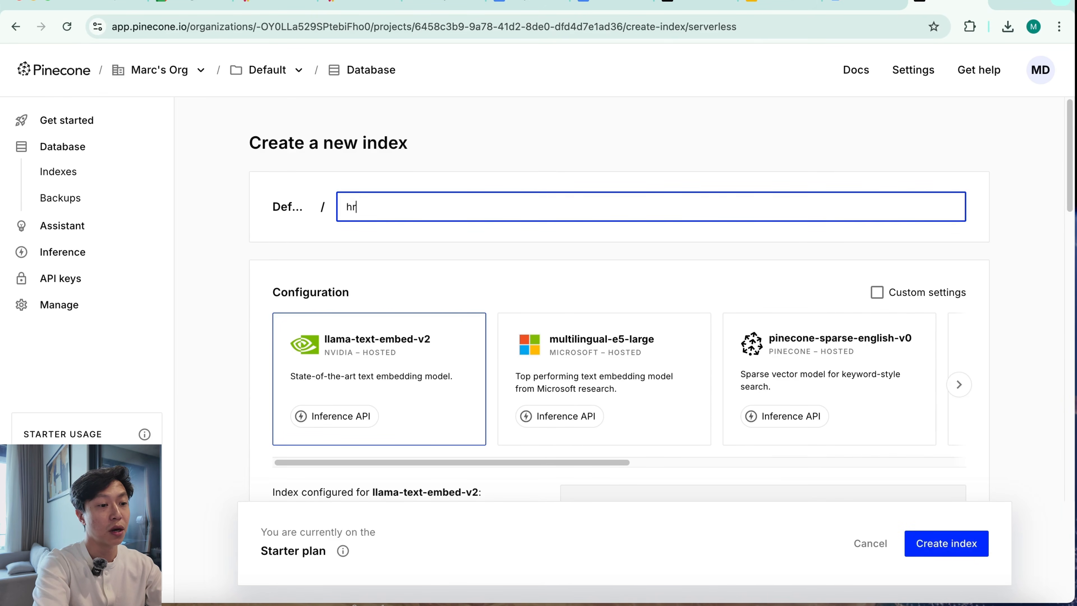
text(-policie)
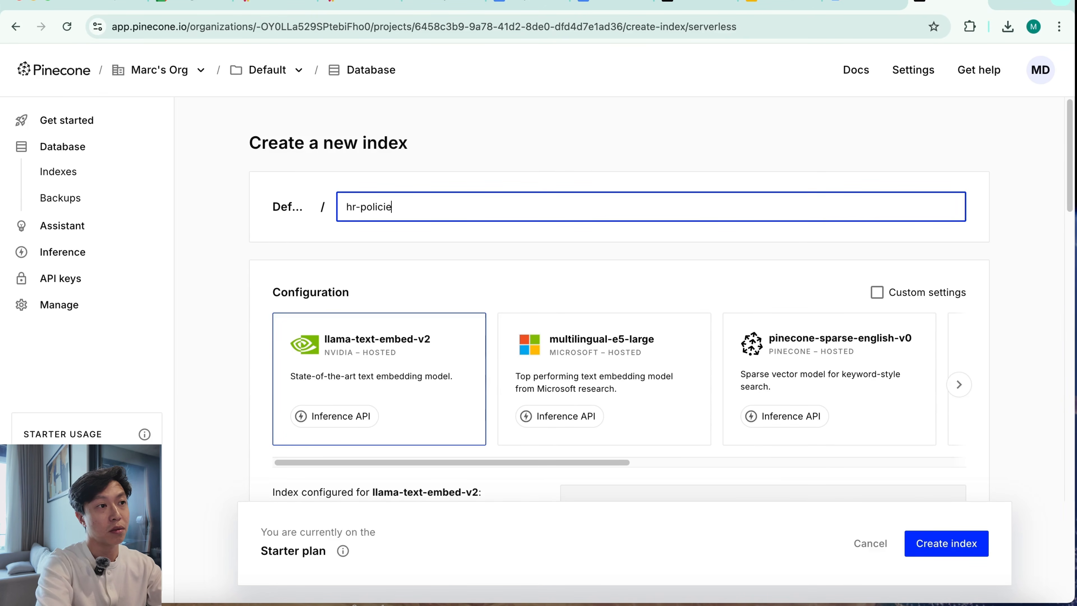
text(s)
click(593, 187)
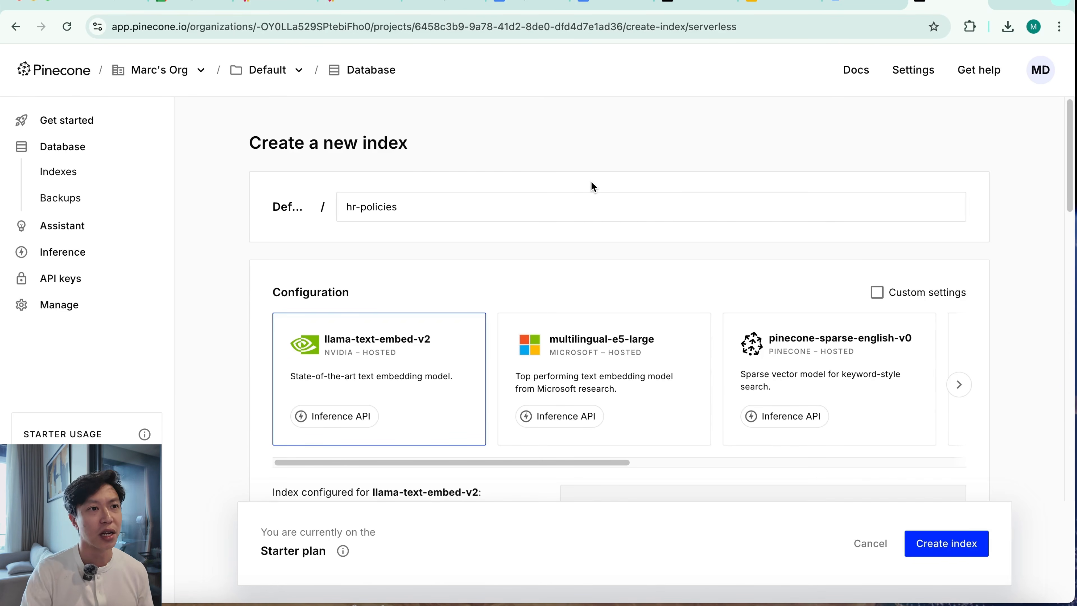
Configure the index for OpenAI's text-embedding-3-small model with a dimension of 1536
click(959, 385)
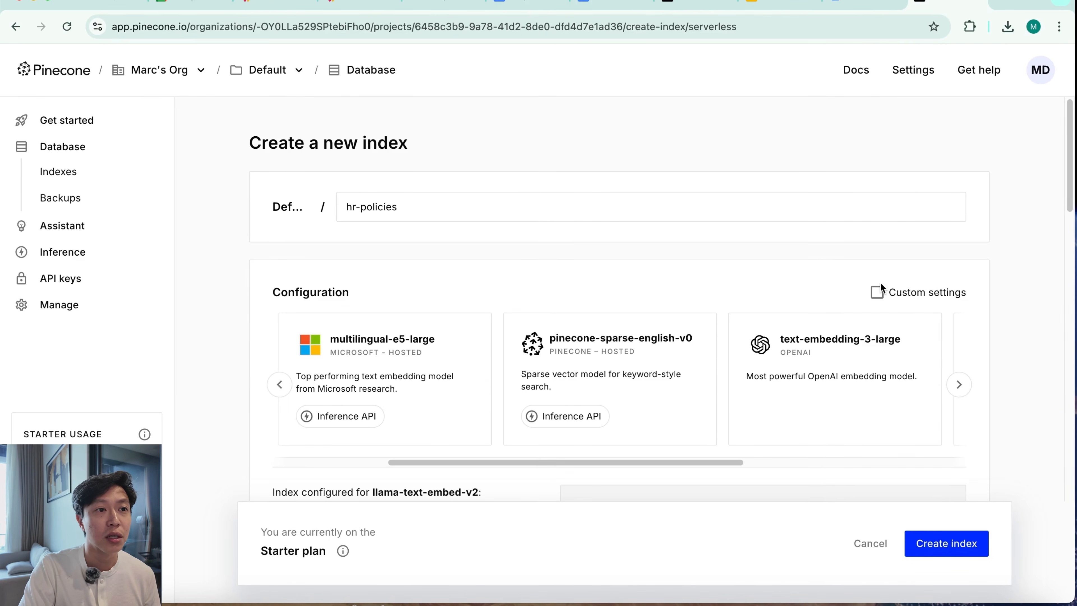
click(960, 390)
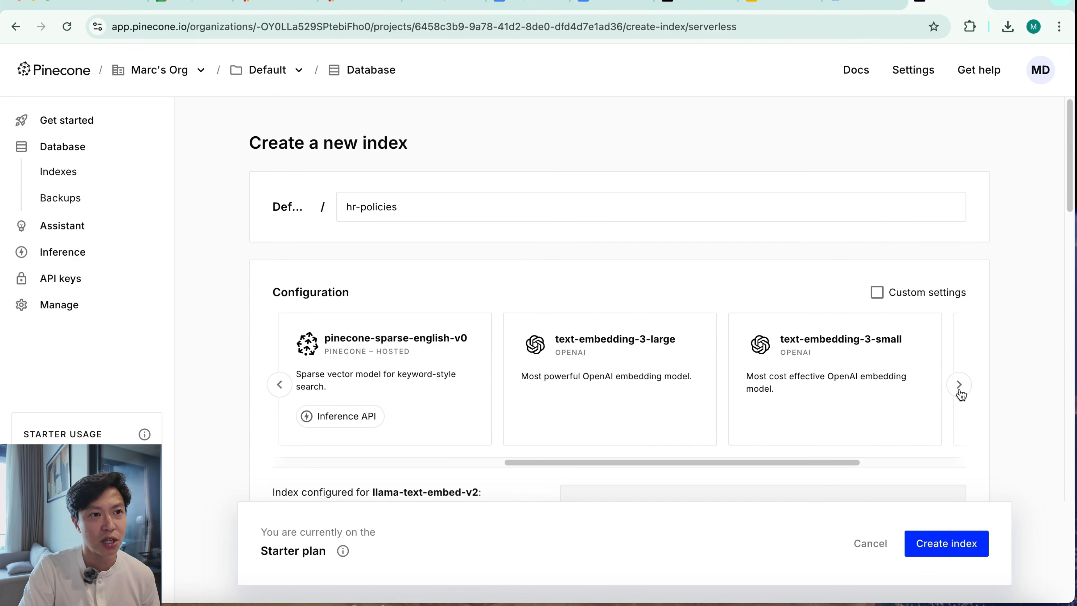
click(820, 415)
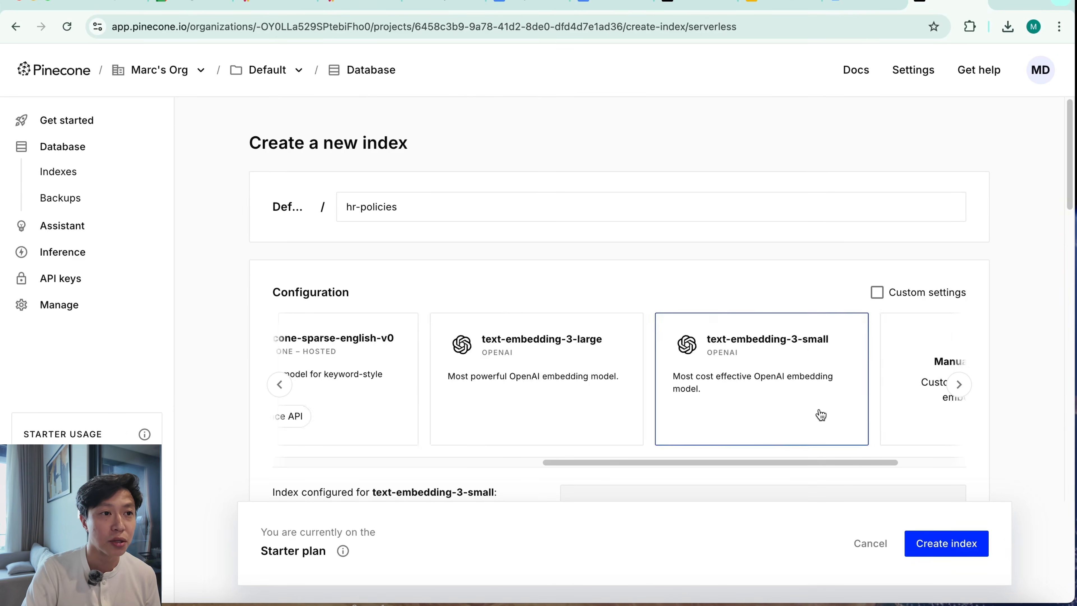
scroll(499, 449, down, 5)
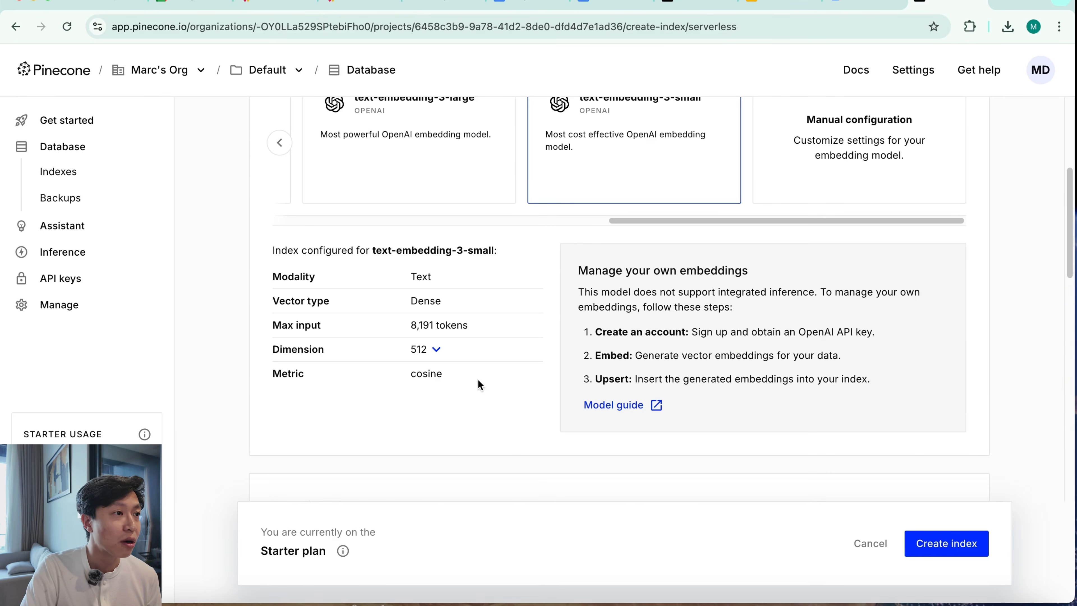
click(437, 351)
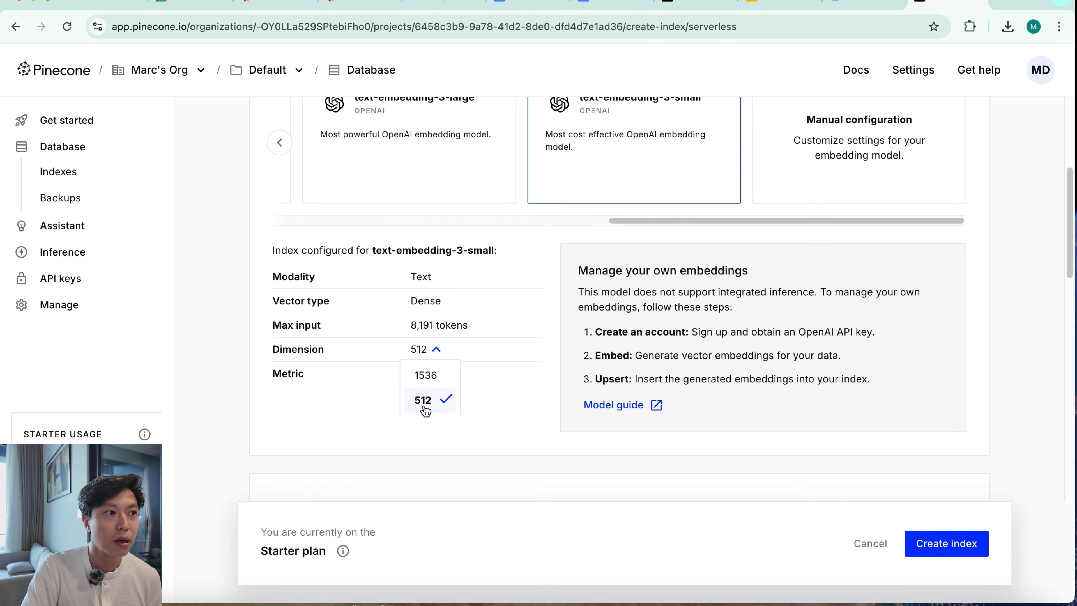
click(436, 376)
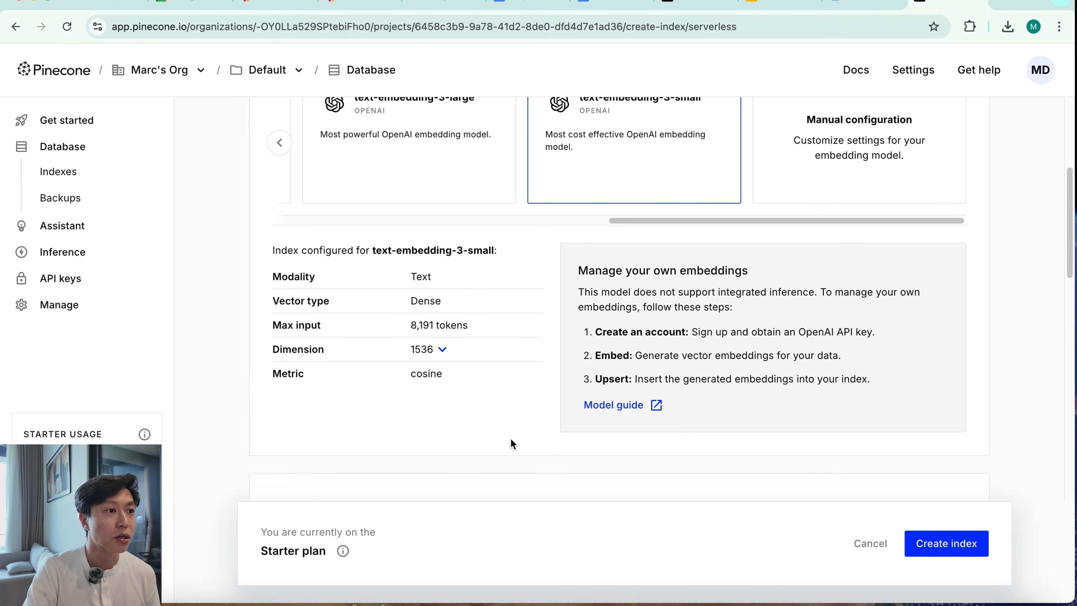
Review the remaining index settings and create the index with Serverless capacity on AWS in the Virginia region
scroll(510, 438, down, 9)
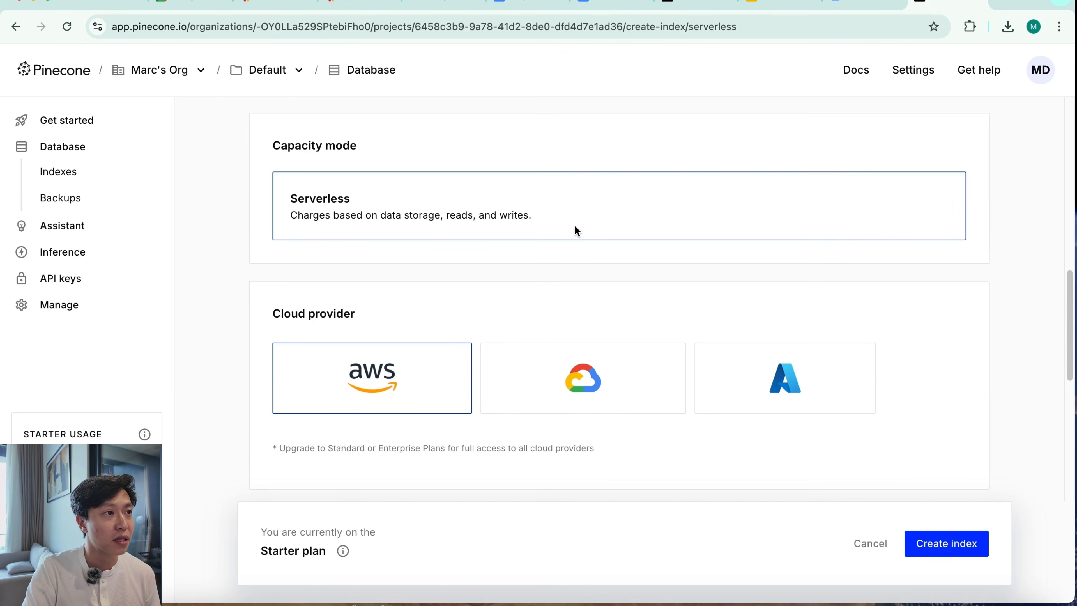
scroll(539, 335, down, 3)
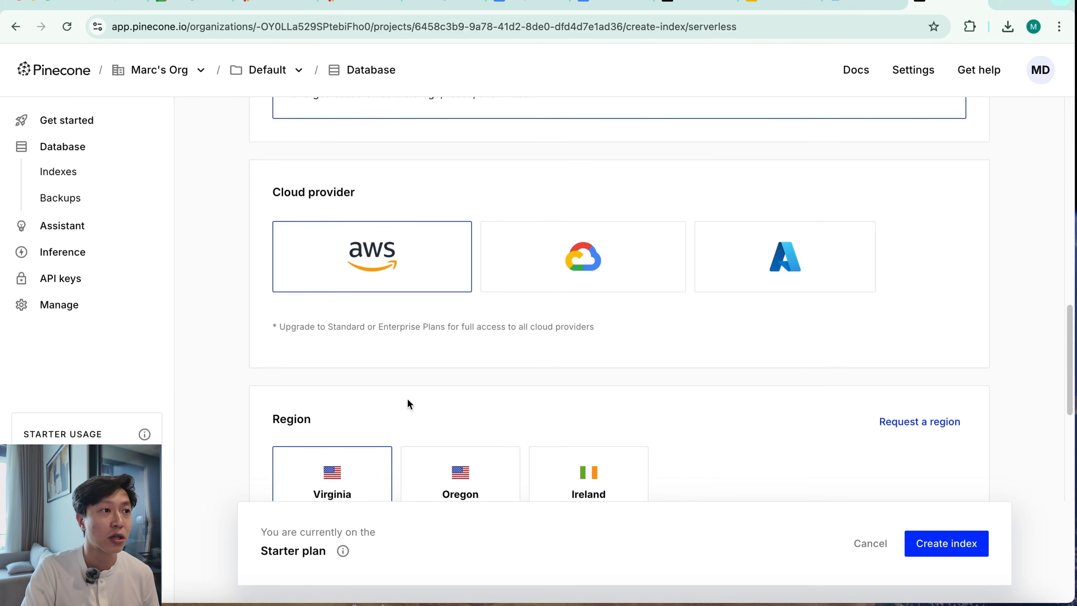
scroll(502, 408, down, 2)
scroll(504, 390, down, 2)
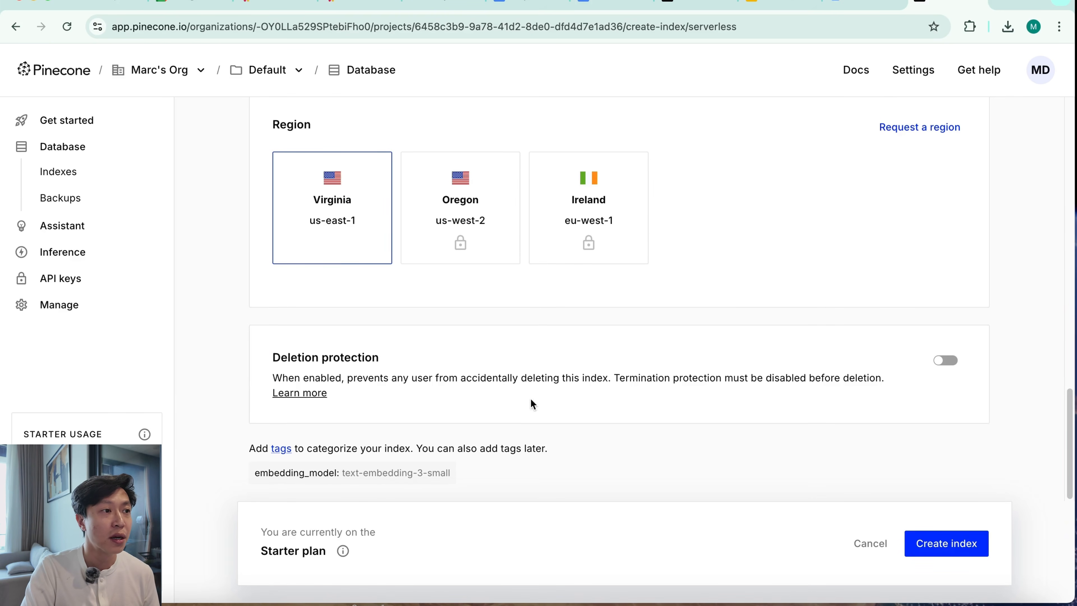
click(948, 548)
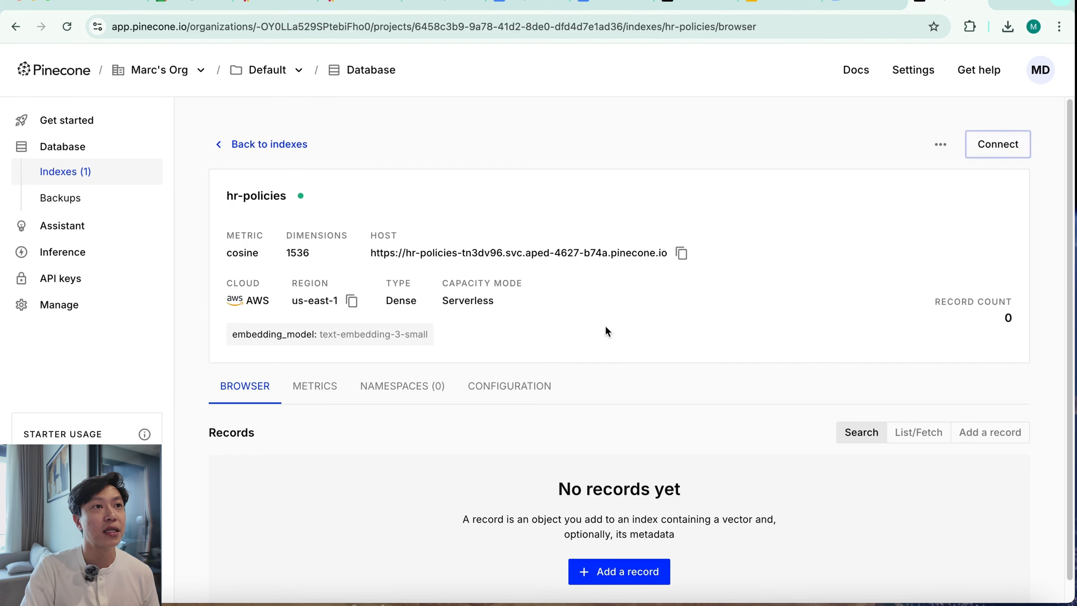
Back in n8n, set the Pinecone Vector Store node's index to hr-policies from the list
click(444, 3)
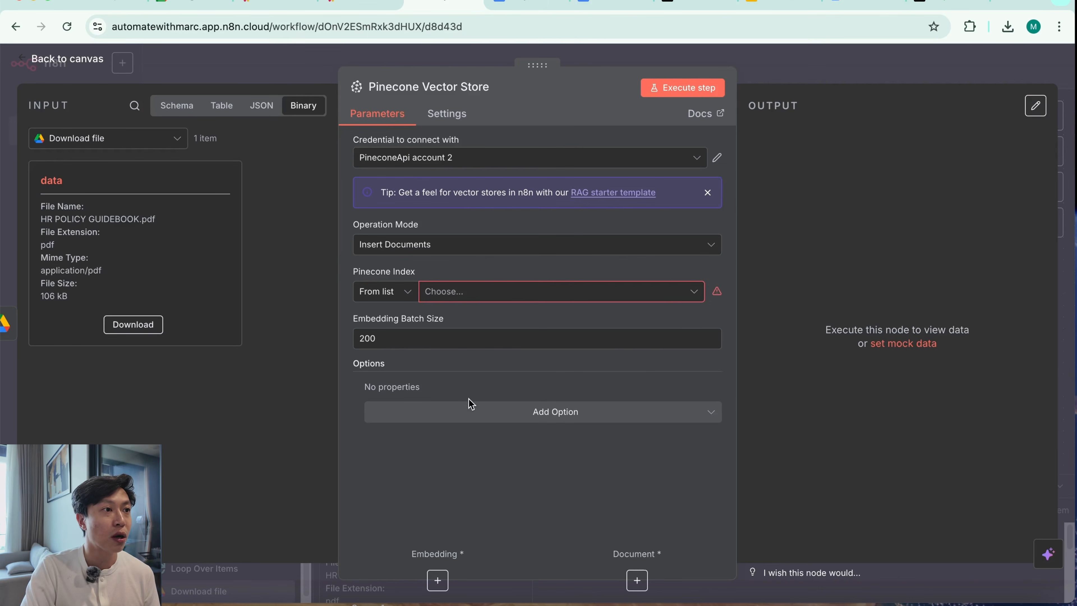
click(662, 292)
click(908, 46)
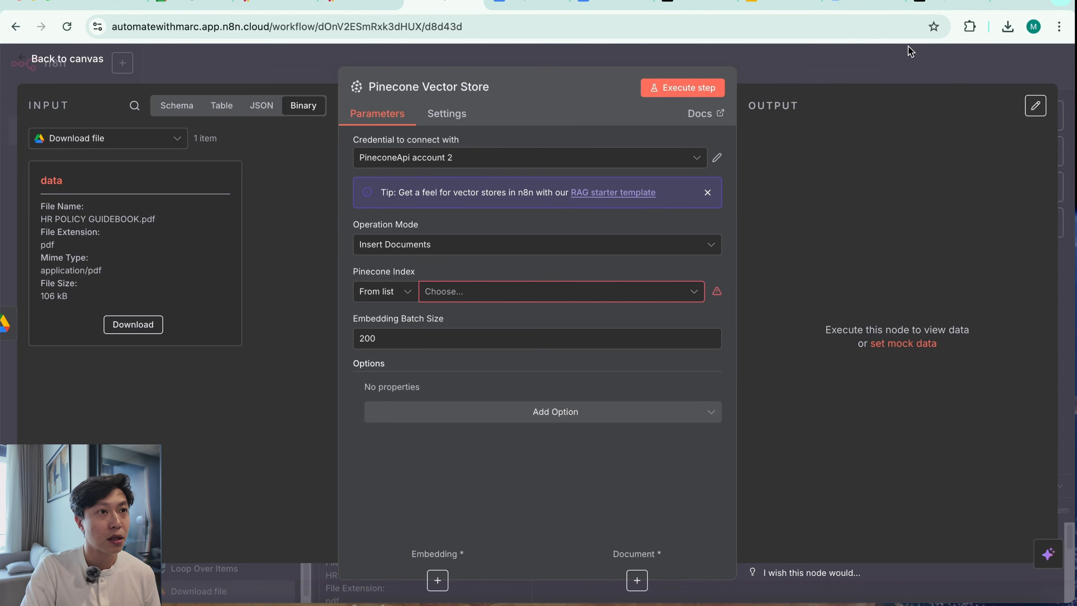
click(867, 63)
double_click(814, 292)
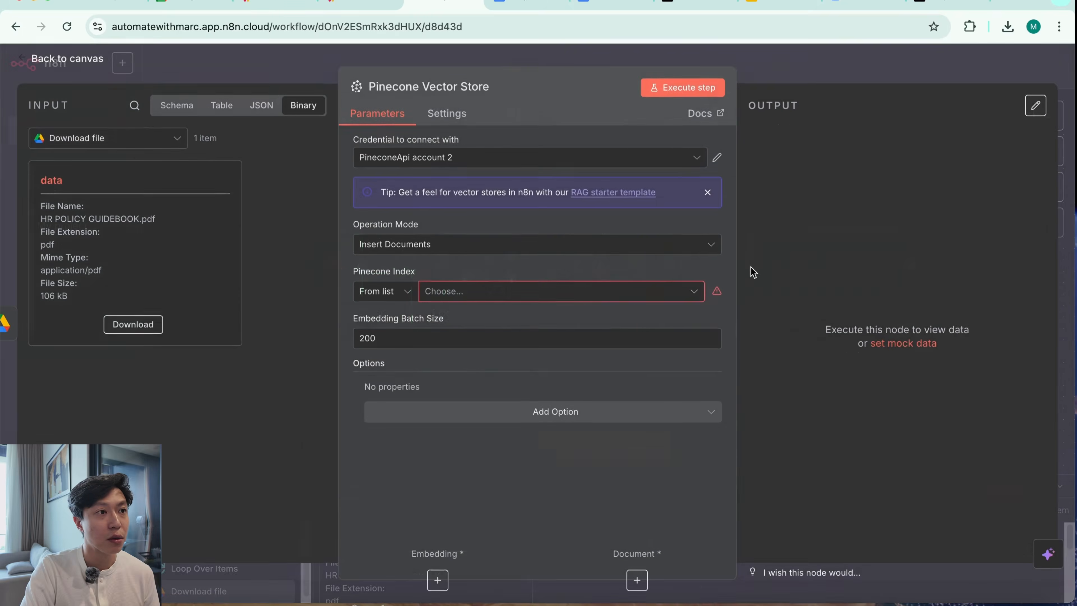
click(562, 292)
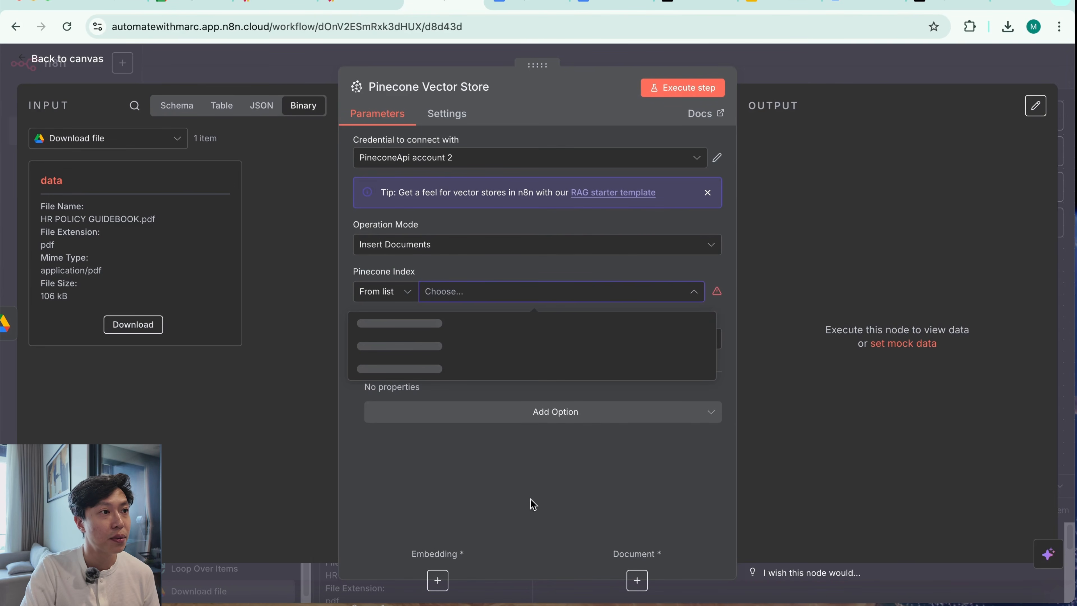
click(447, 325)
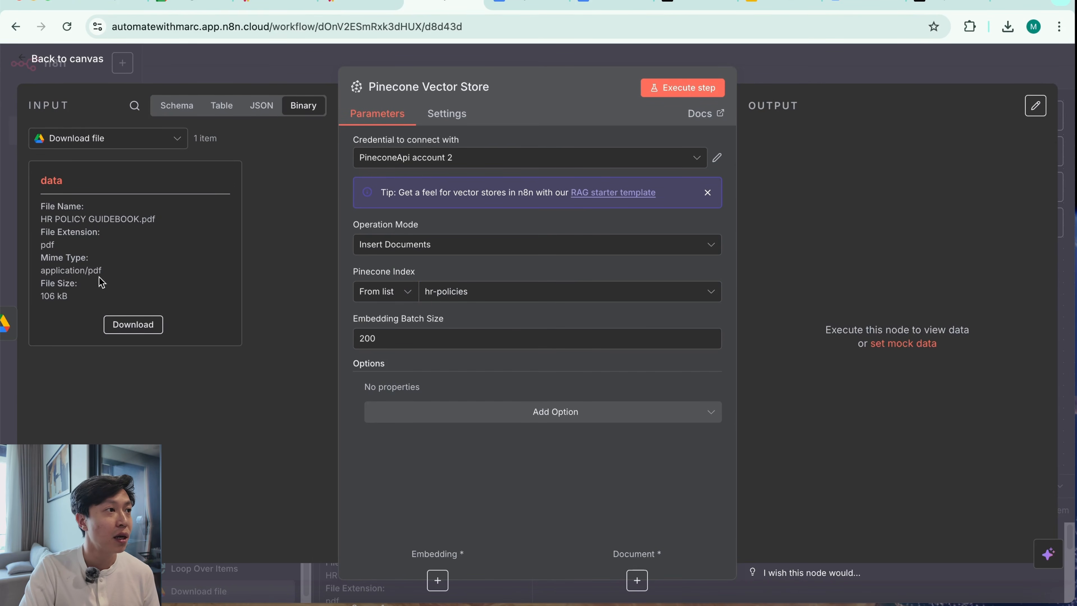
Set the Pinecone Vector Store node's Embedding Batch Size to 1
double_click(444, 339)
key(BackSpace)
text(1)
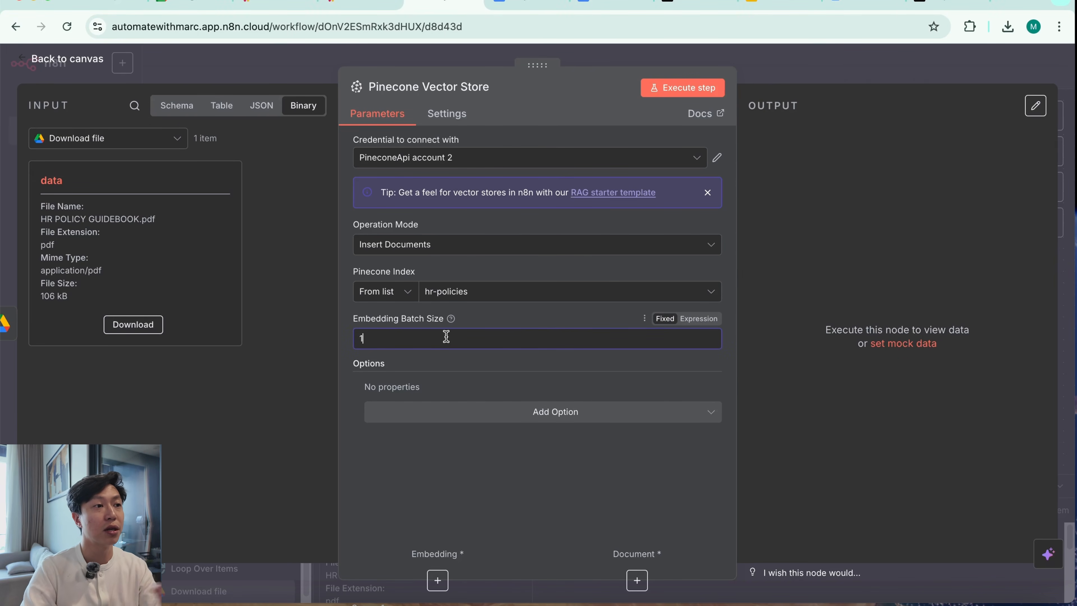
Attach an Embeddings OpenAI sub-node to the Pinecone Vector Store, using the text-embedding-3-small model
click(437, 580)
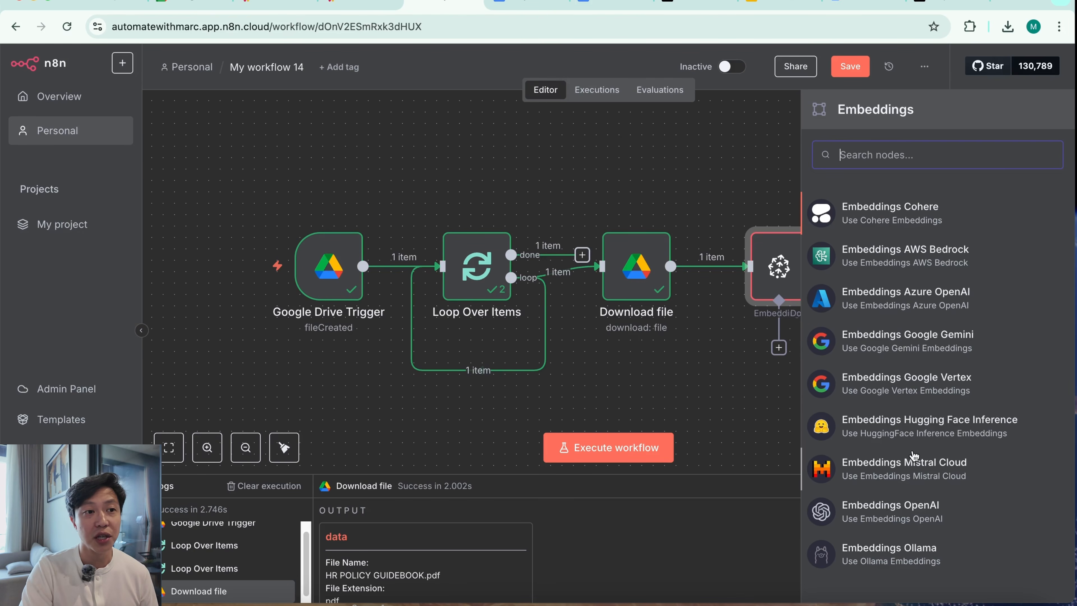
click(918, 521)
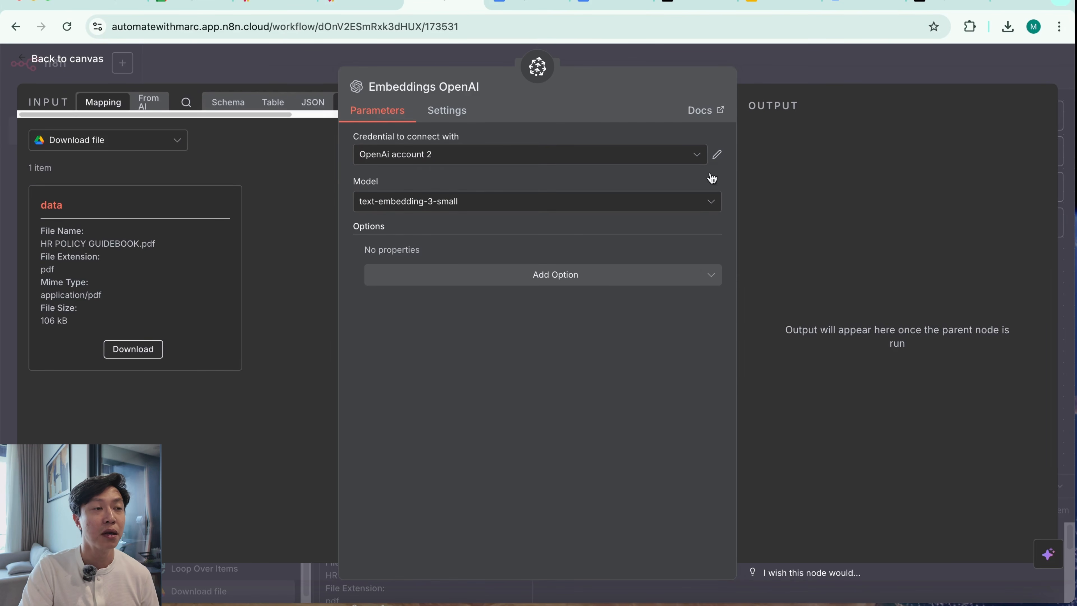
click(831, 66)
Attach a Default Data Loader to the Pinecone Vector Store's document input and set its Type of Data to Binary
click(815, 354)
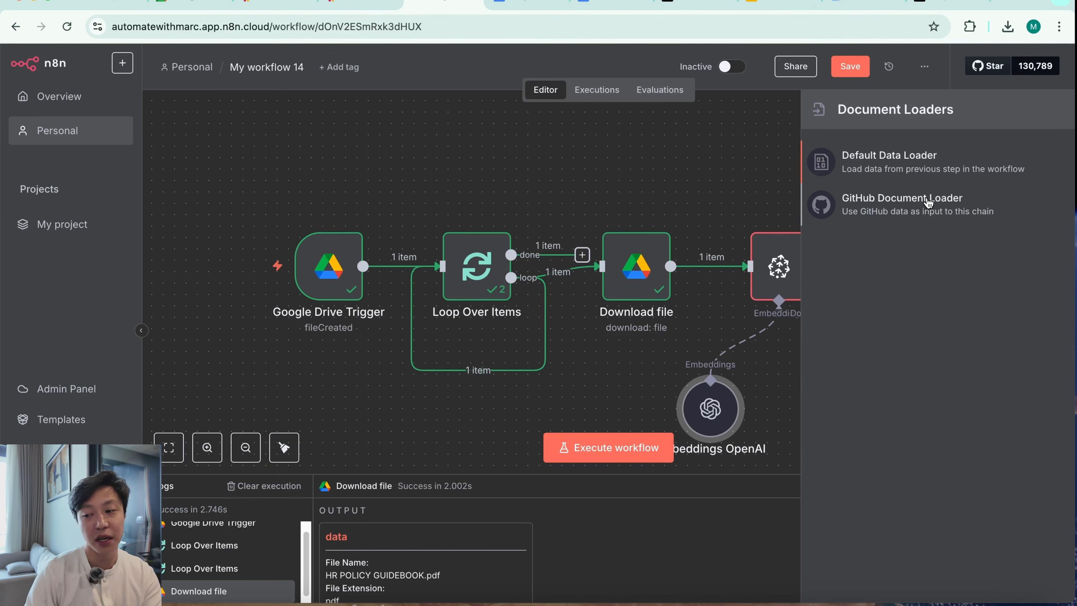
click(916, 173)
click(497, 193)
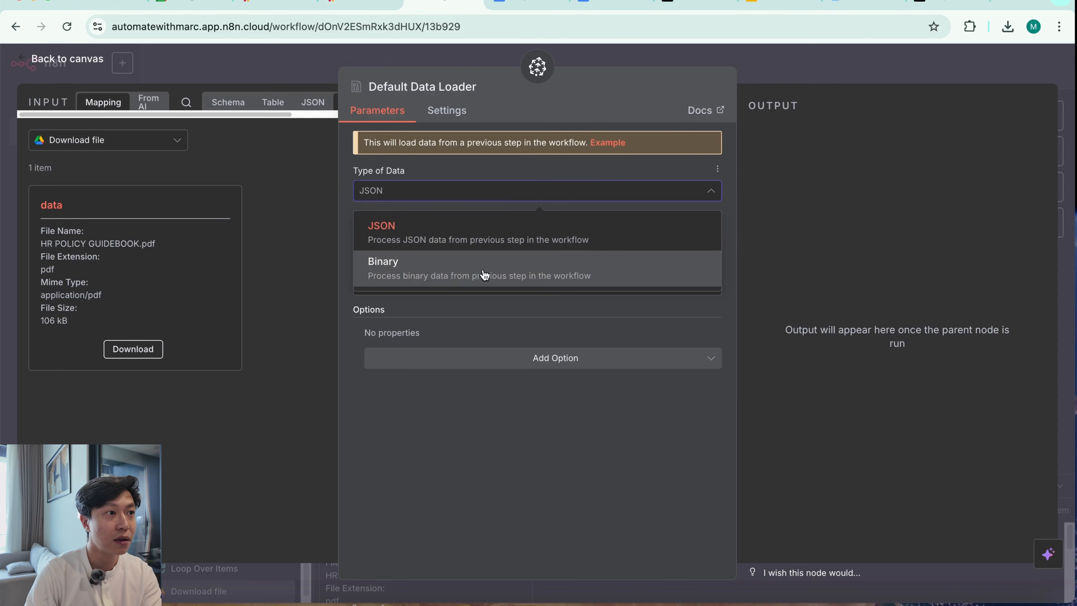
click(485, 275)
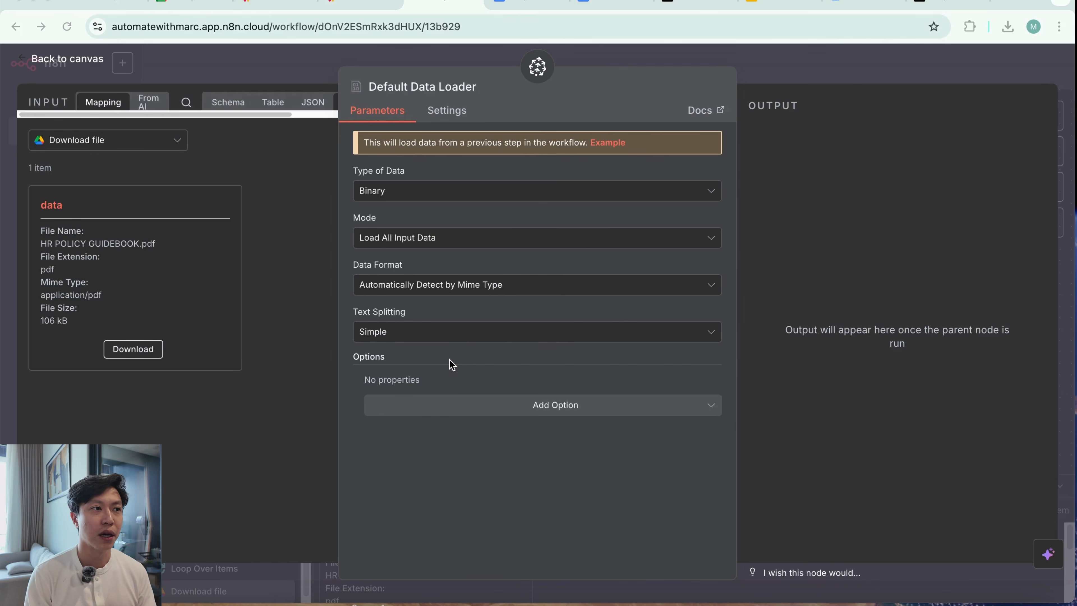
Set the Default Data Loader's Text Splitting to Custom and attach a Recursive Character Text Splitter to it
click(501, 335)
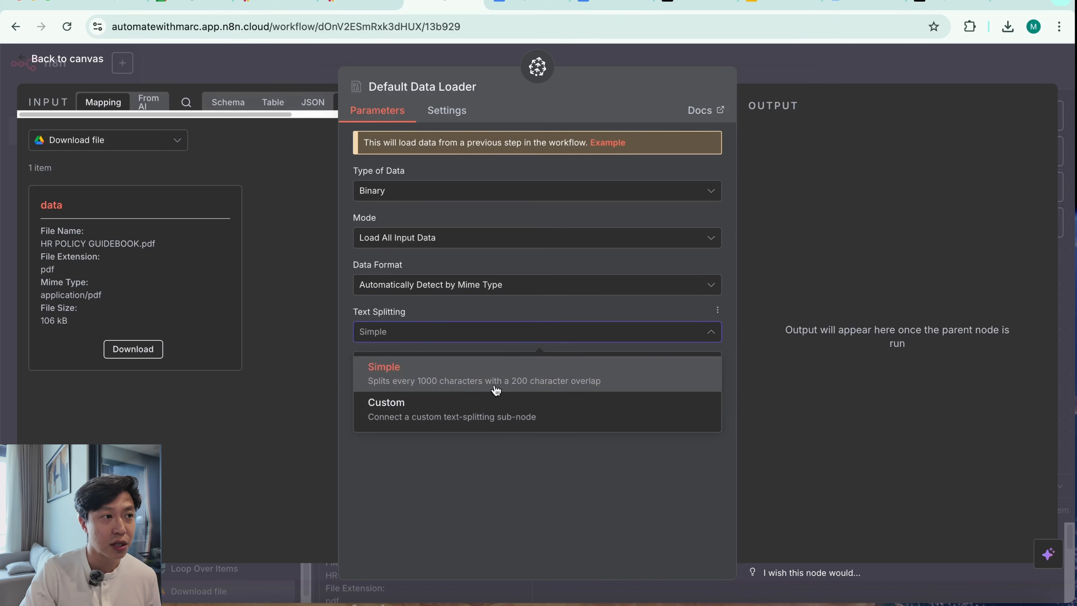
click(503, 422)
click(467, 333)
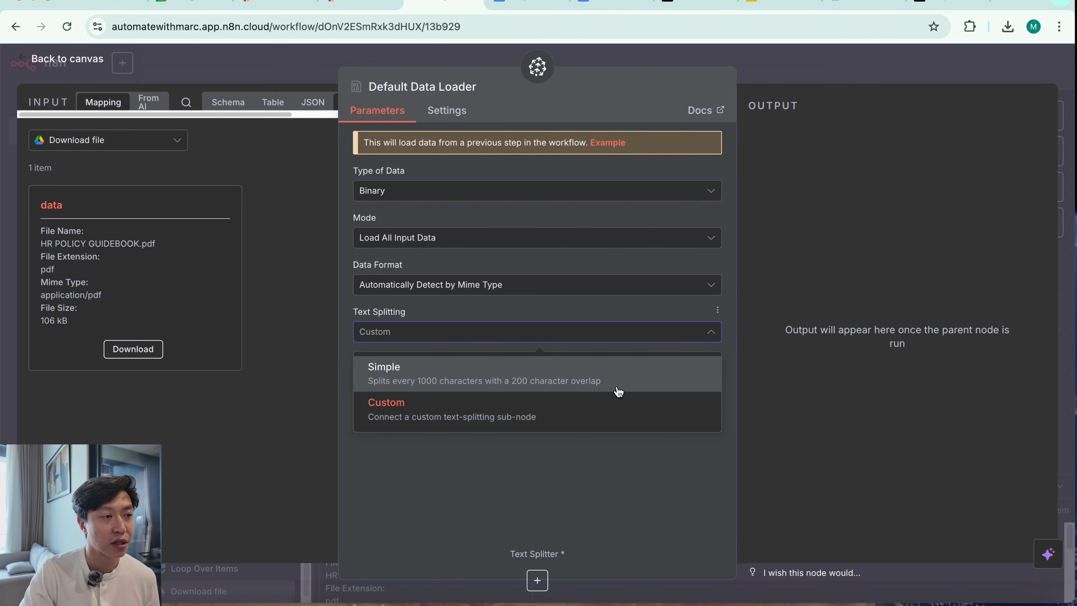
click(594, 430)
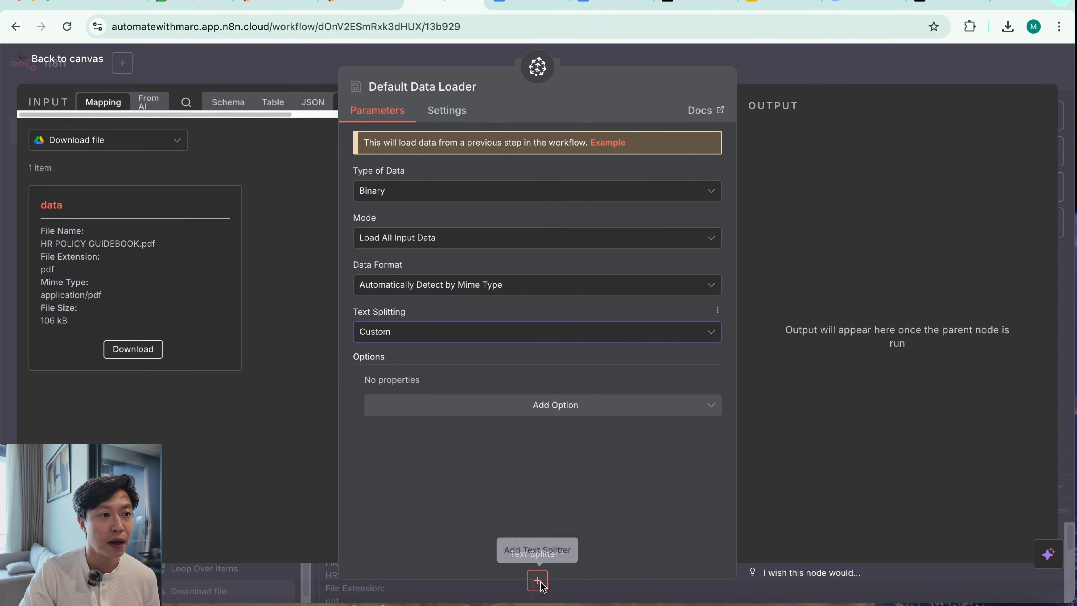
click(537, 580)
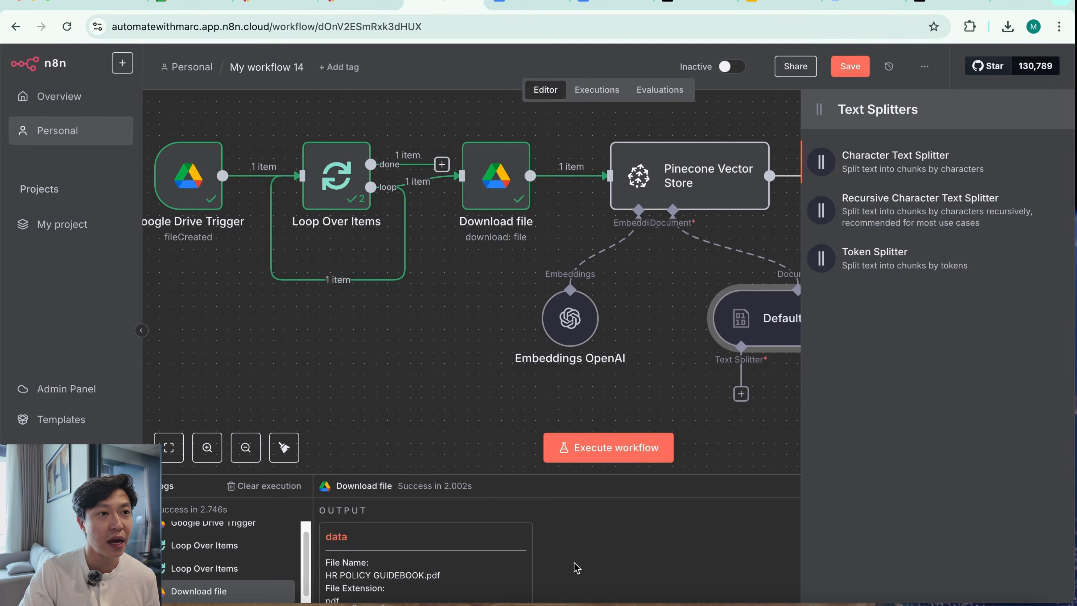
click(917, 220)
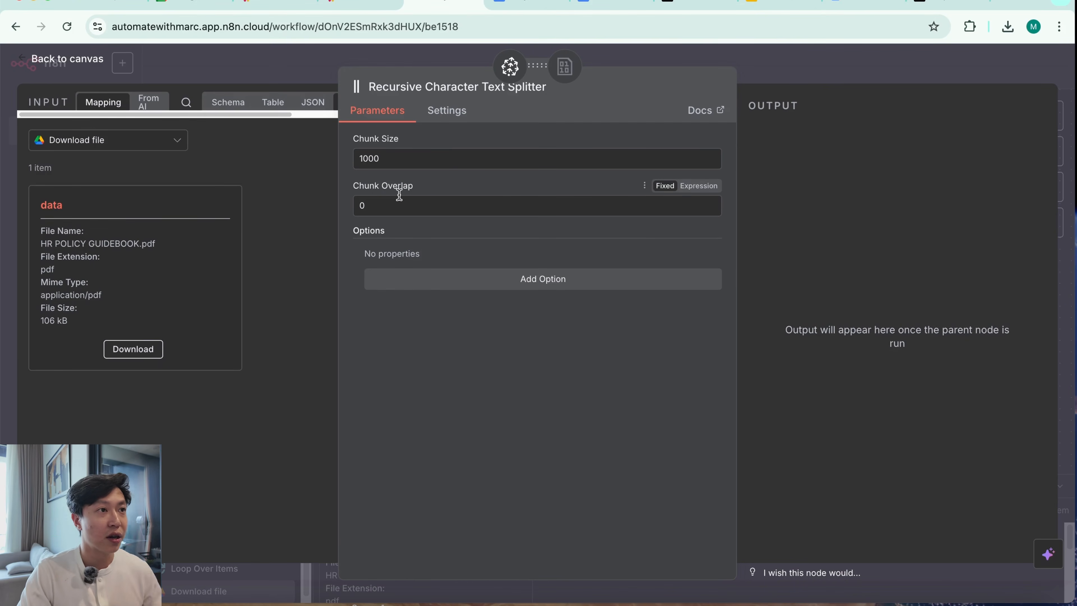
Set the Recursive Character Text Splitter's Chunk Size to 600 and Chunk Overlap to 100, then return to the canvas
double_click(442, 161)
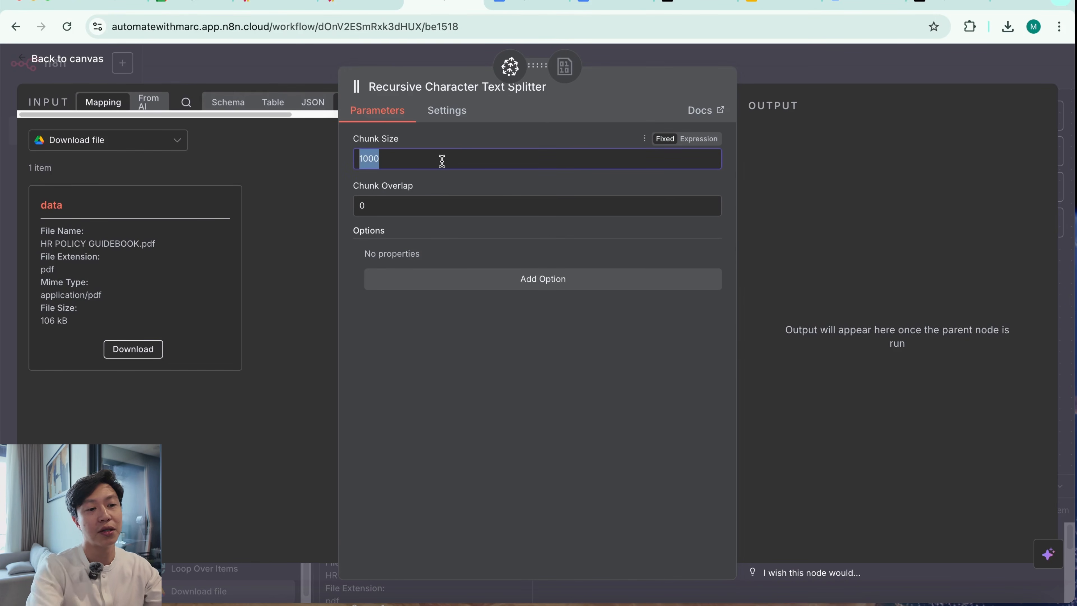
key(BackSpace)
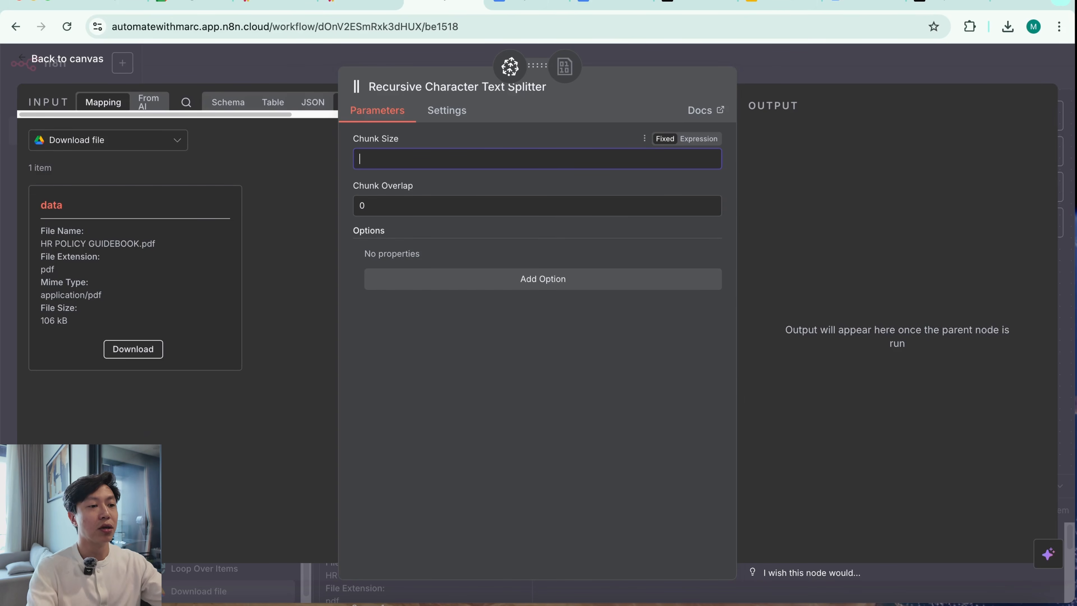
text(600)
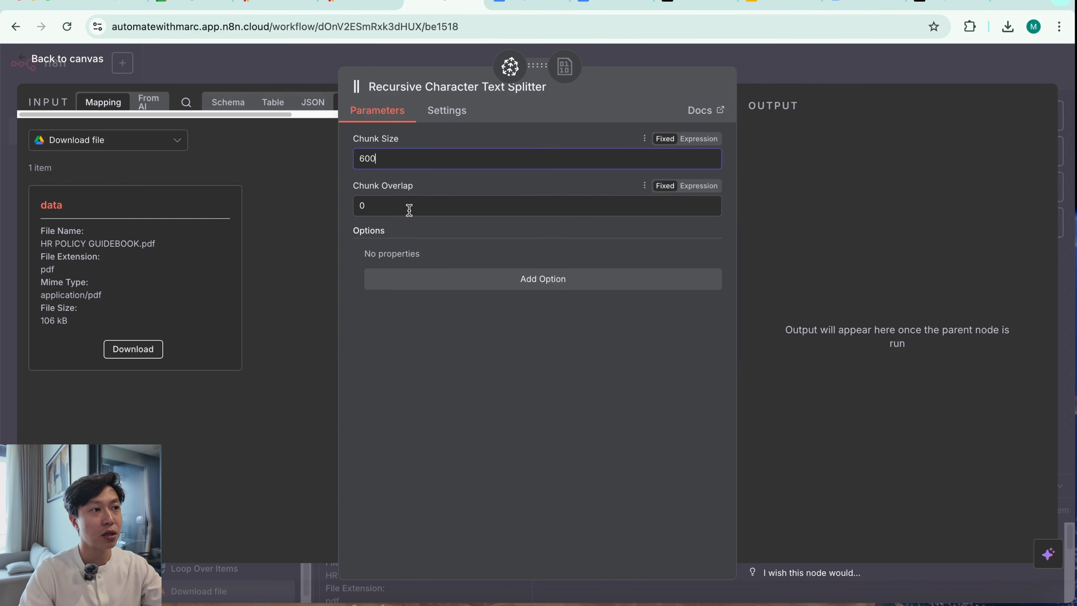
click(409, 210)
text(100)
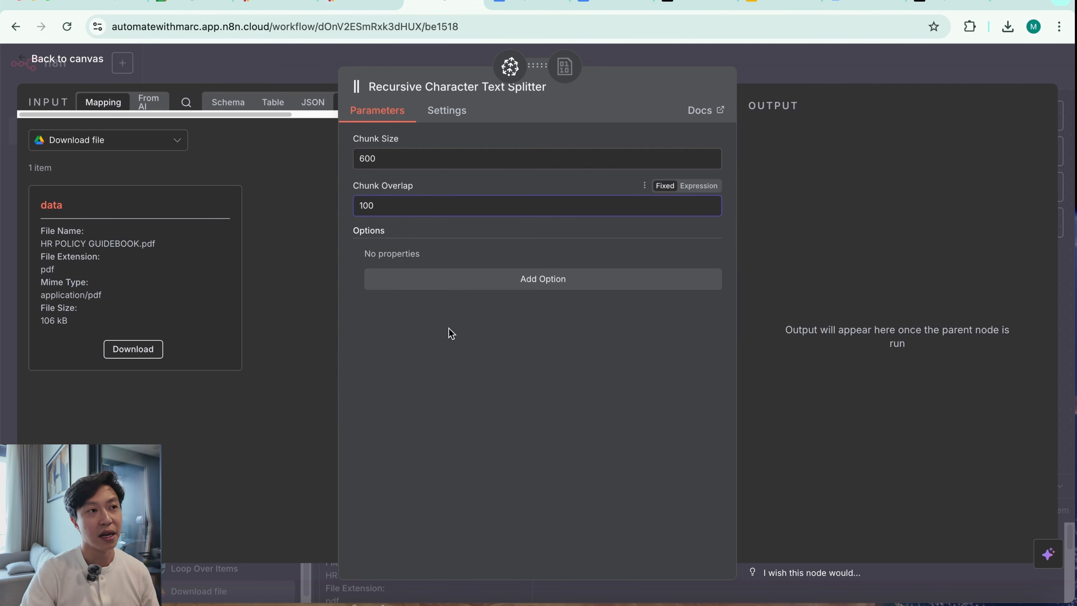
click(517, 392)
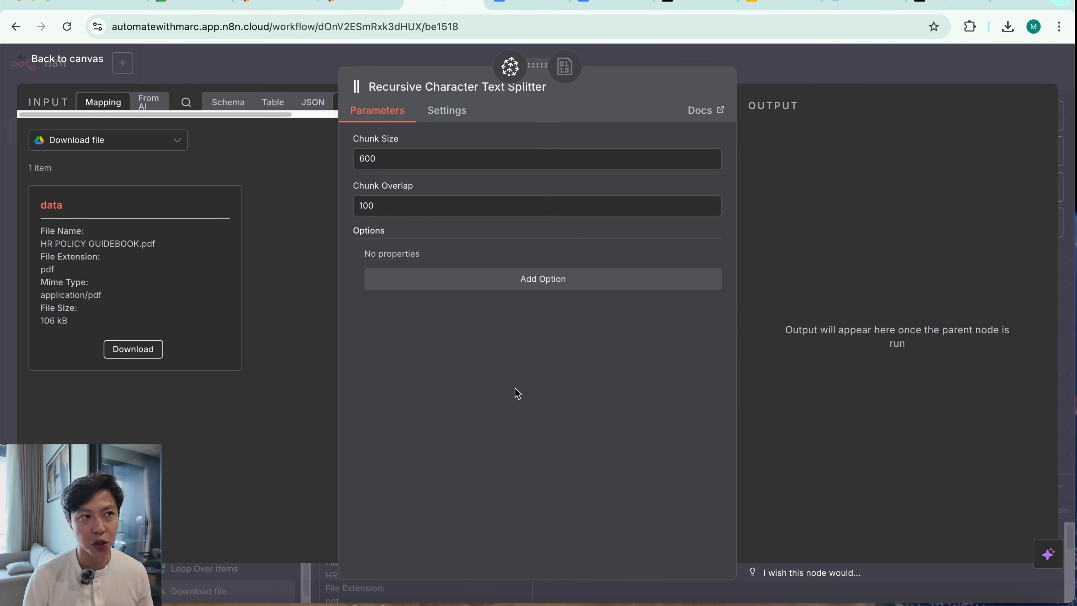
key(Escape)
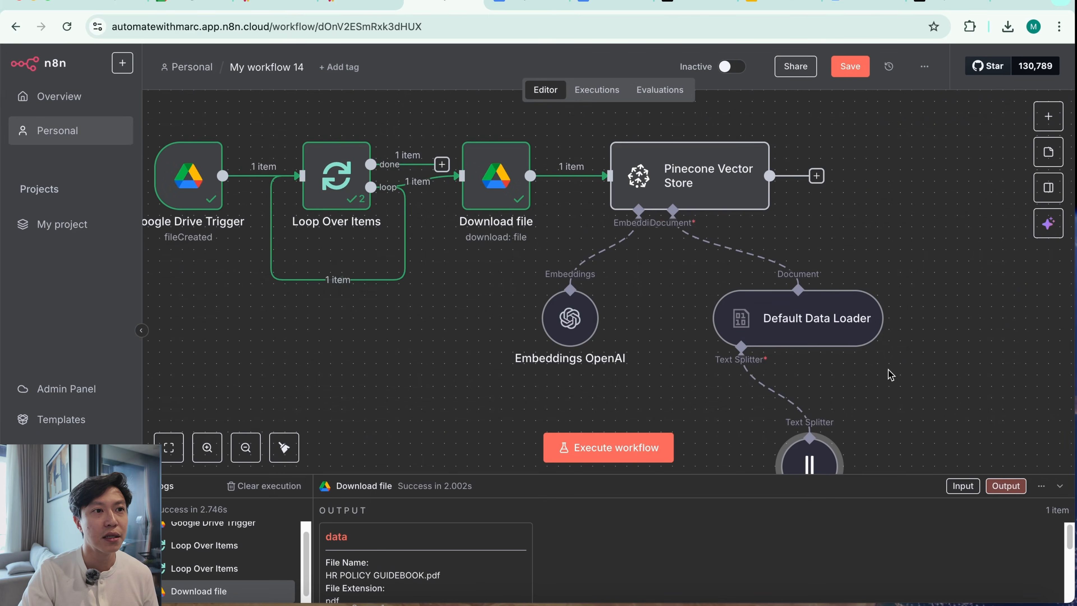
Execute the Pinecone Vector Store node on its own and open its output and execution logs
scroll(838, 395, down, 1)
double_click(736, 148)
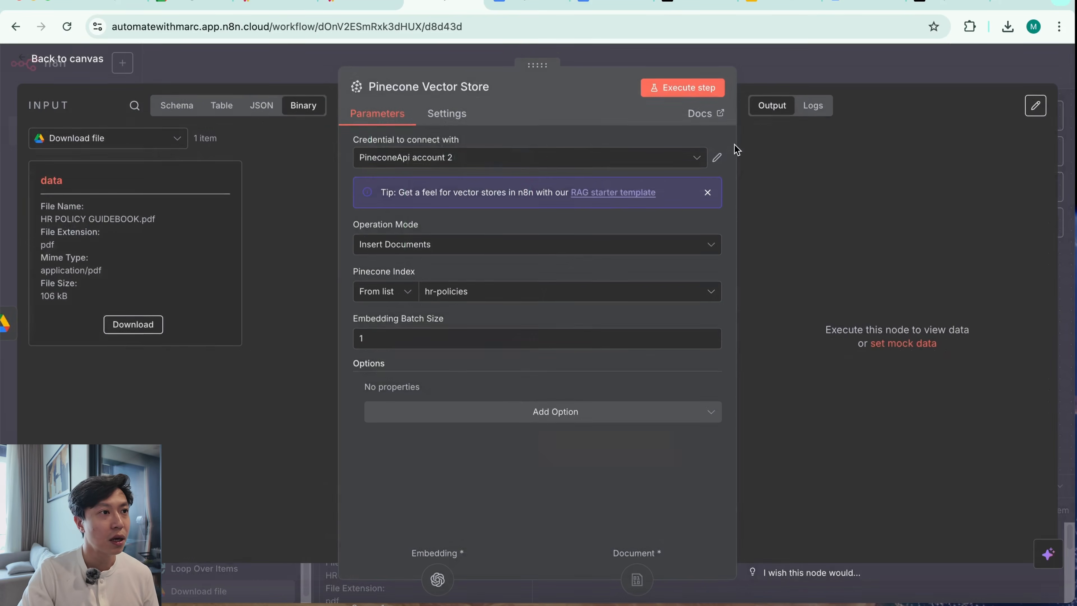
click(891, 79)
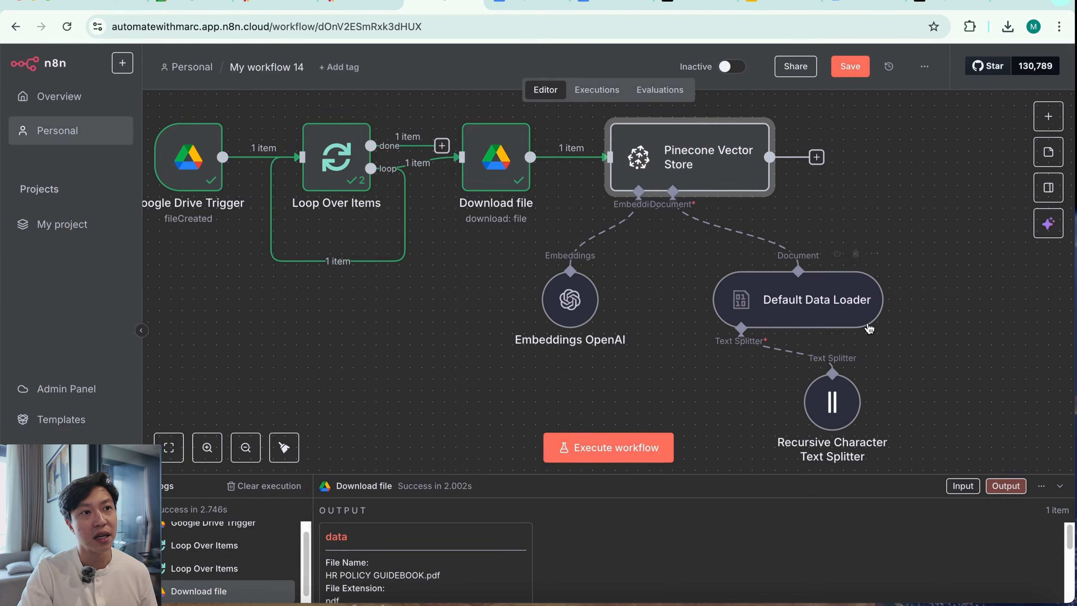
click(704, 106)
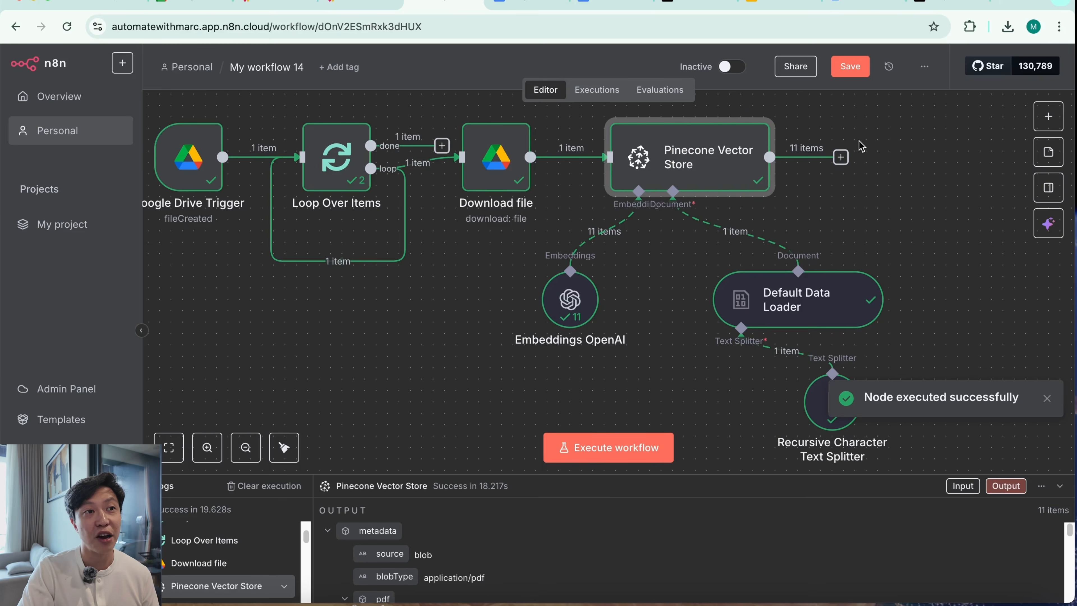
double_click(707, 170)
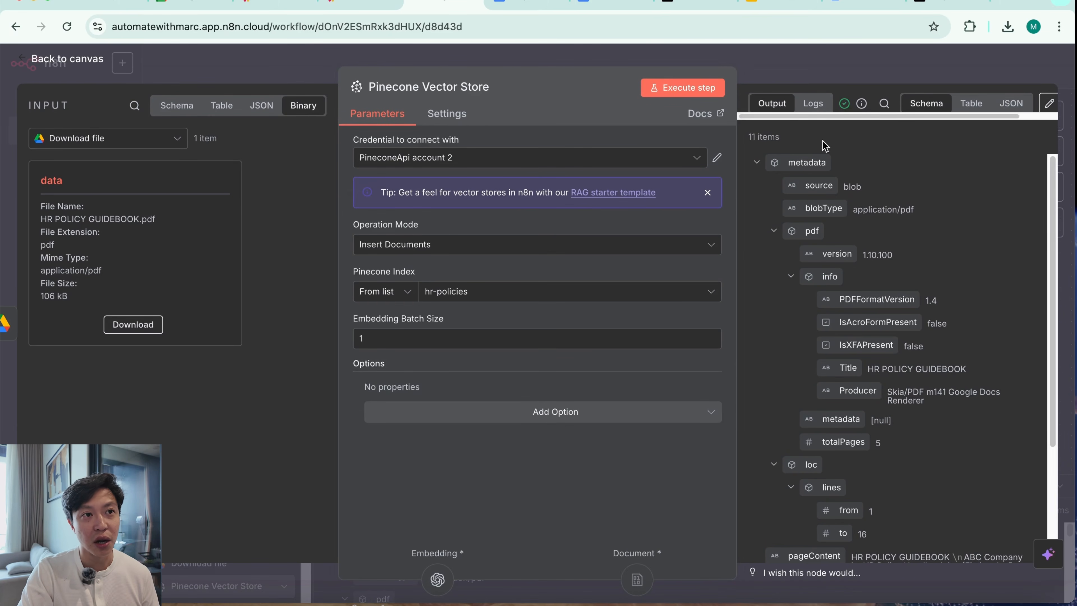
click(813, 104)
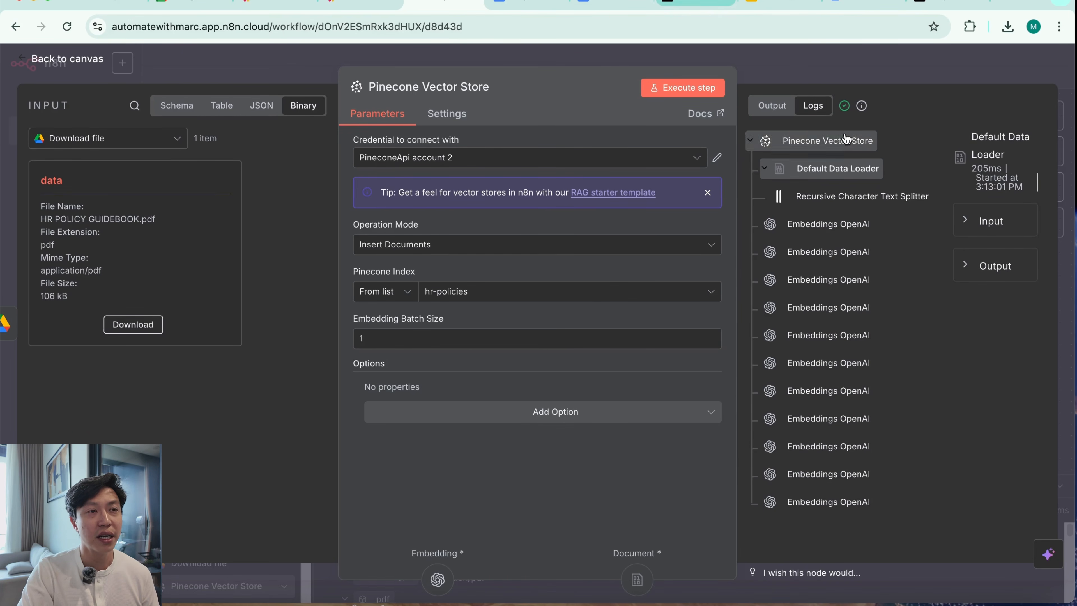
Switch to Pinecone and check the hr-policies index's record count and its list of stored records
click(949, 6)
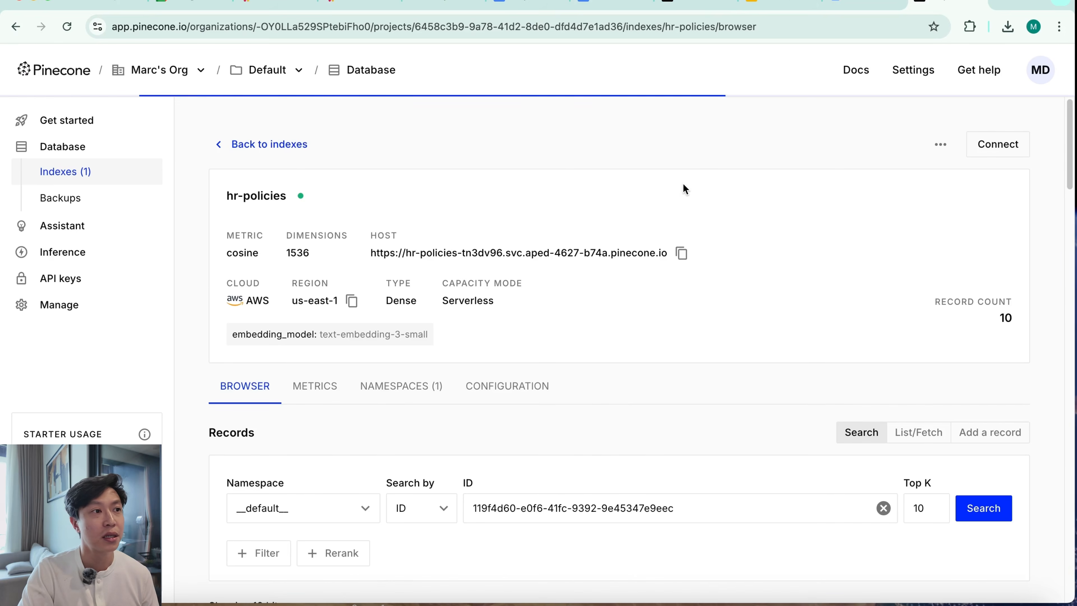
scroll(658, 437, down, 20)
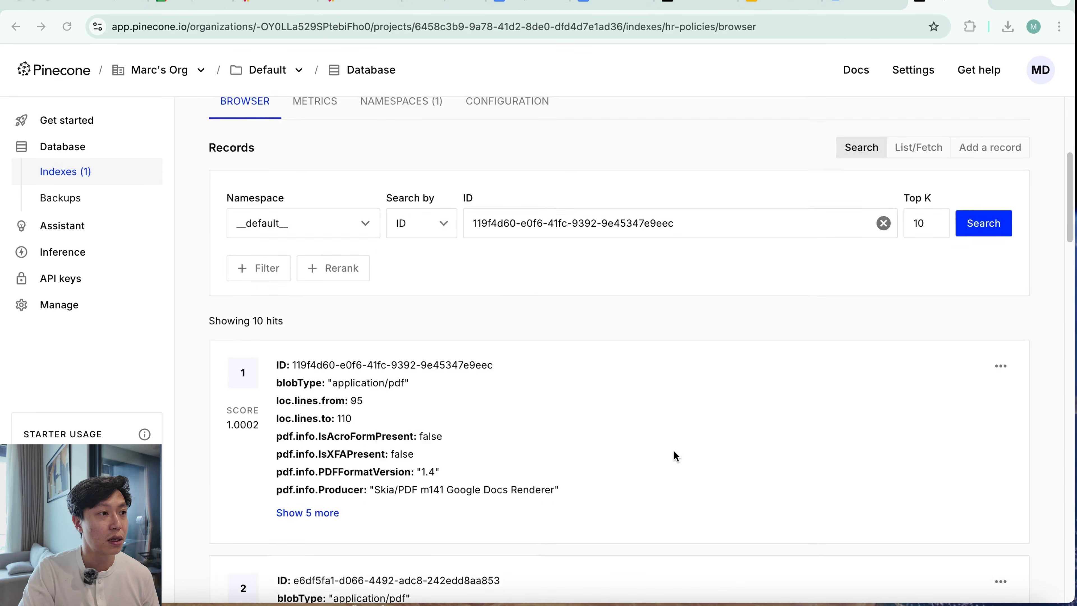
scroll(675, 456, up, 20)
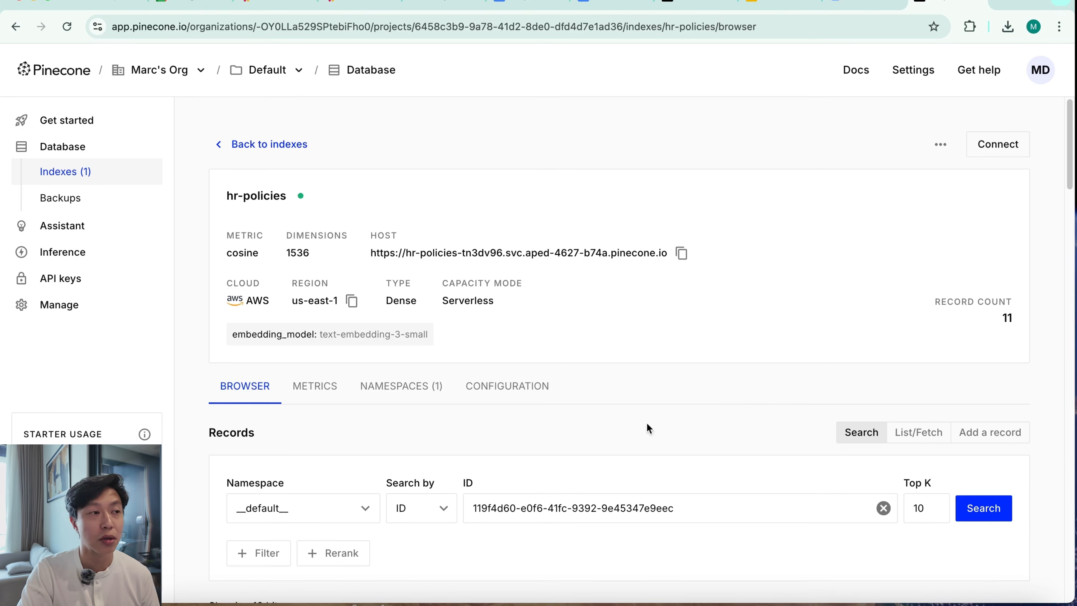
scroll(612, 537, down, 9)
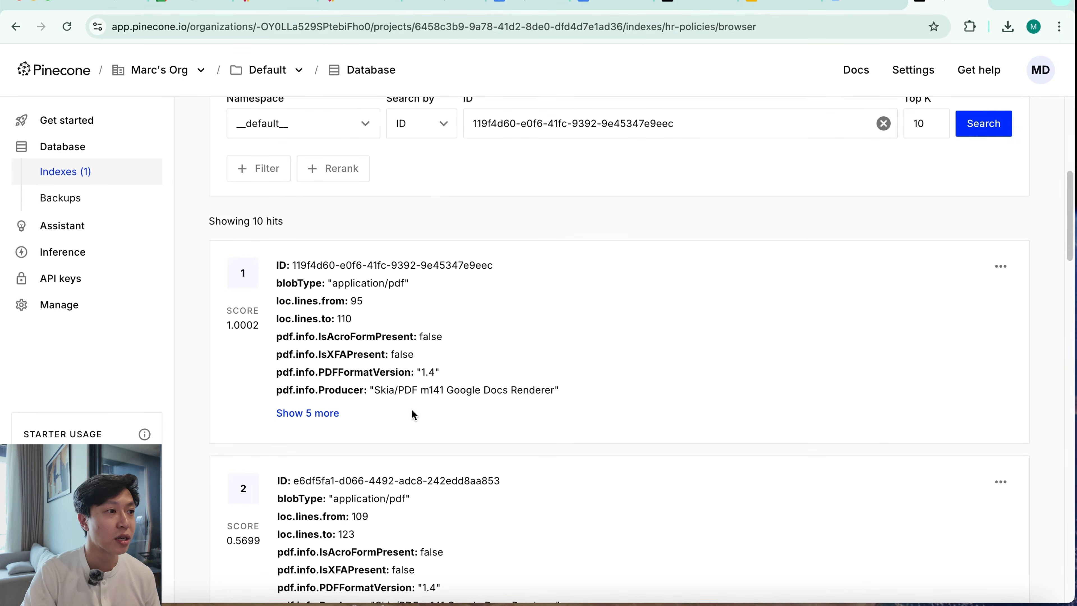
Expand the hidden fields of the first three hr-policies records and examine the text chunk stored in each
click(307, 413)
scroll(531, 463, down, 1)
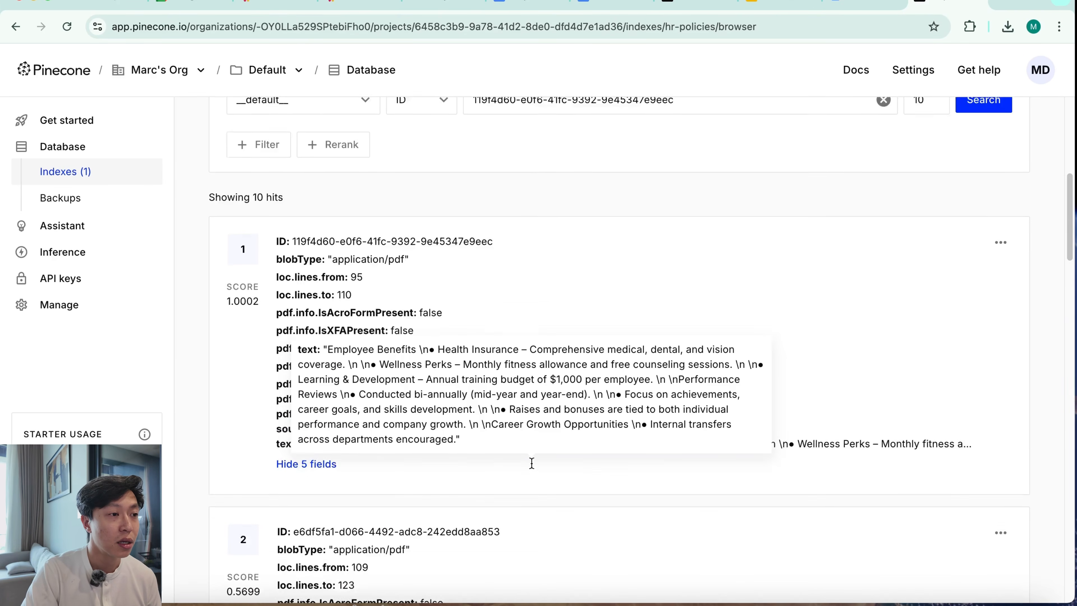
scroll(532, 462, down, 2)
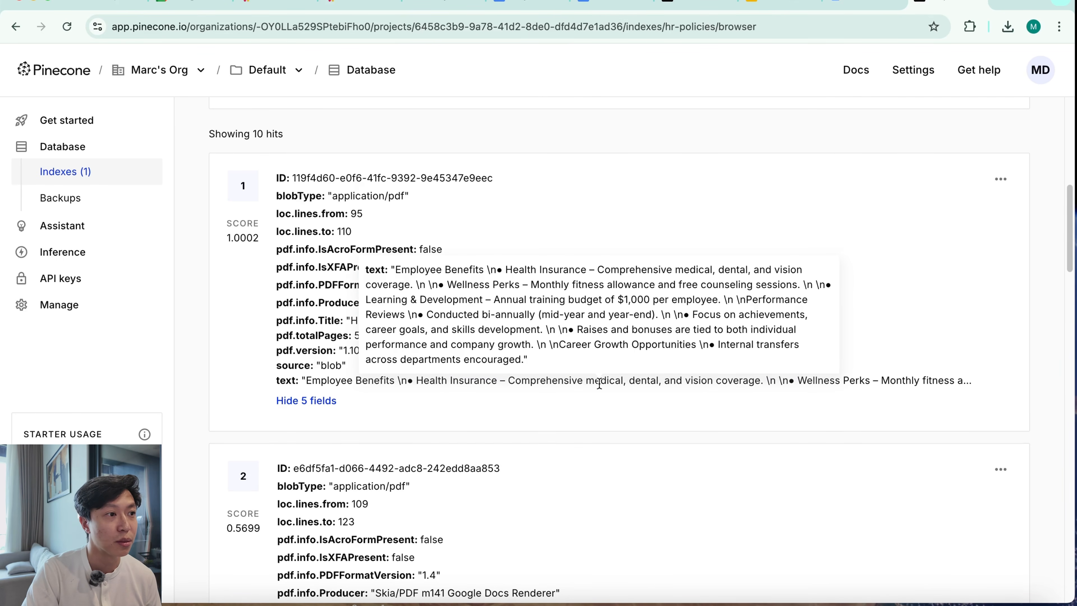
scroll(575, 467, down, 5)
click(327, 361)
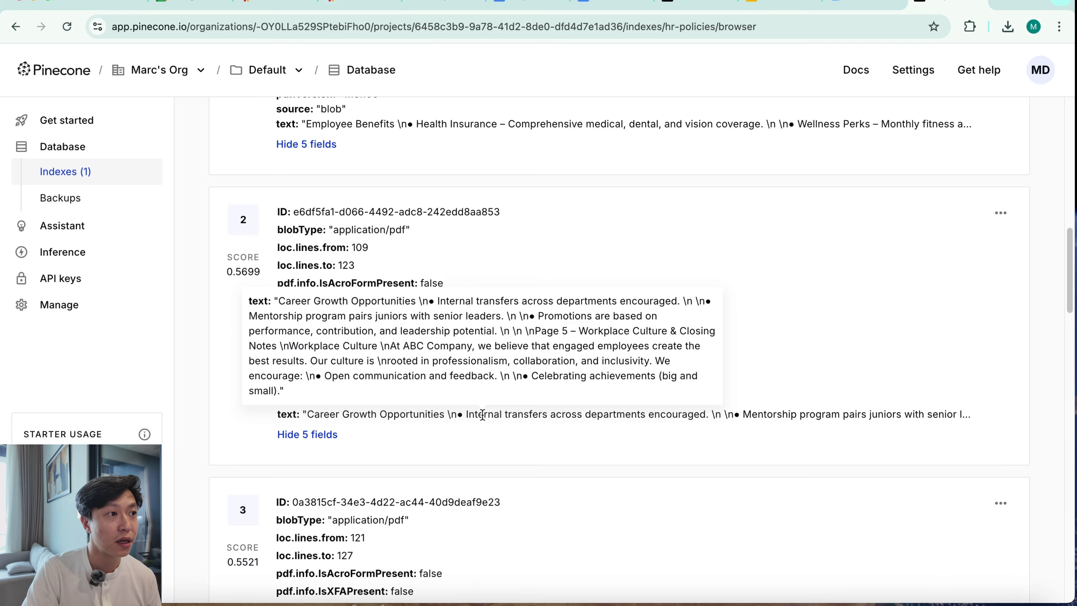
scroll(502, 466, down, 5)
scroll(502, 467, down, 2)
click(317, 329)
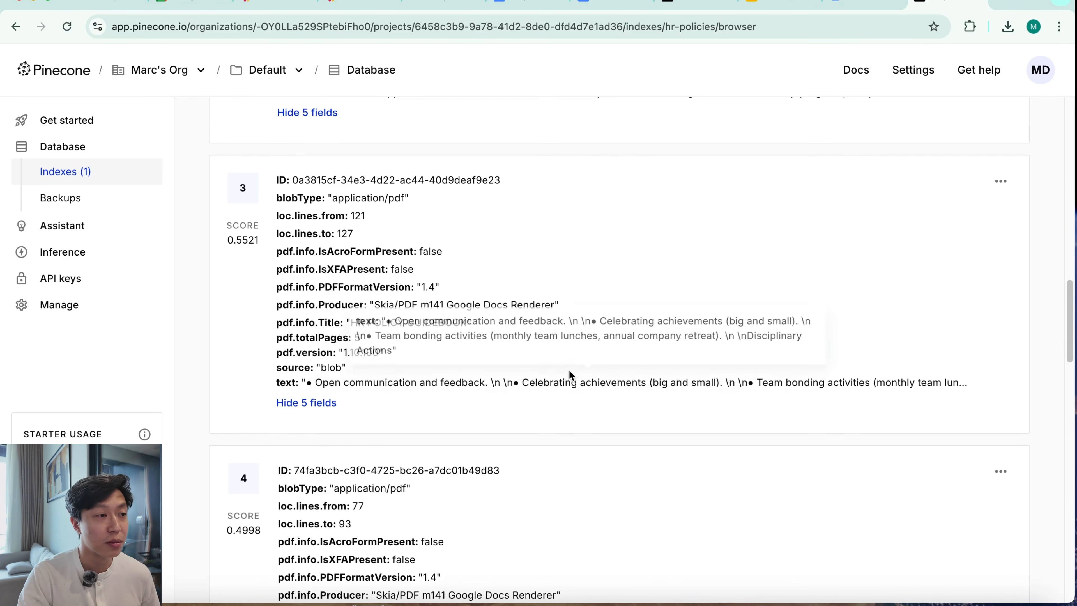
scroll(594, 483, down, 1)
scroll(696, 464, up, 15)
scroll(697, 464, up, 3)
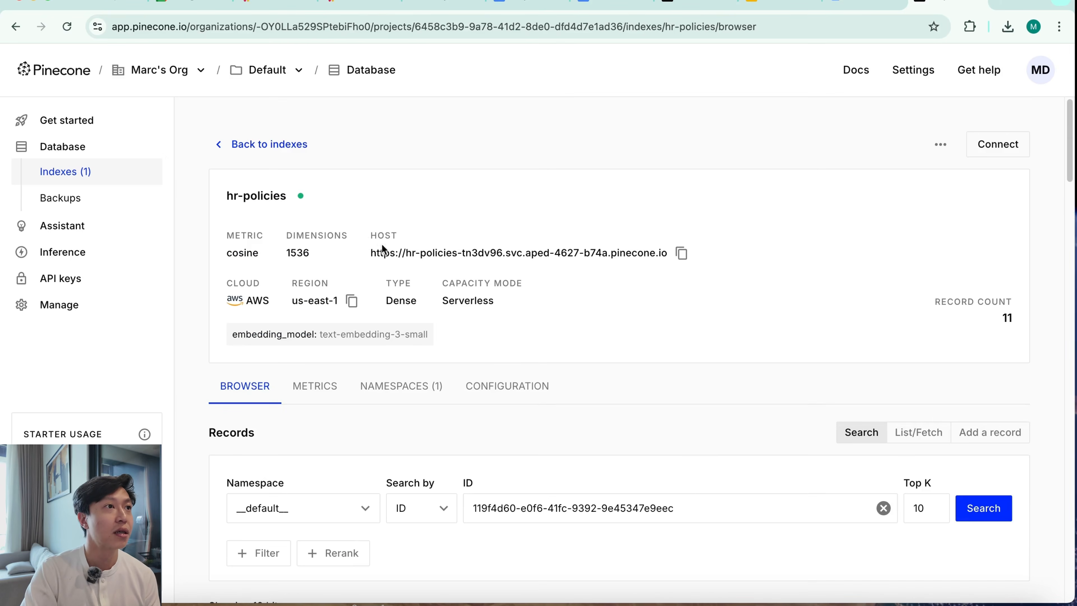
Back in n8n, connect the Download file output to the Loop Over Items input and delete the loop node's connection to itself
click(481, 6)
click(786, 61)
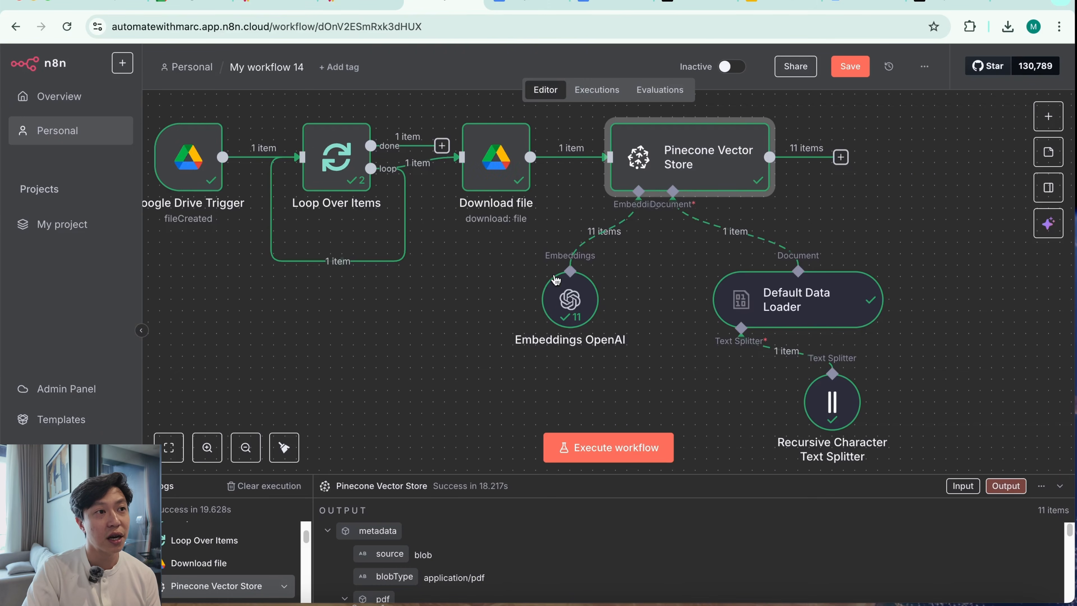
drag(404, 333, 465, 346)
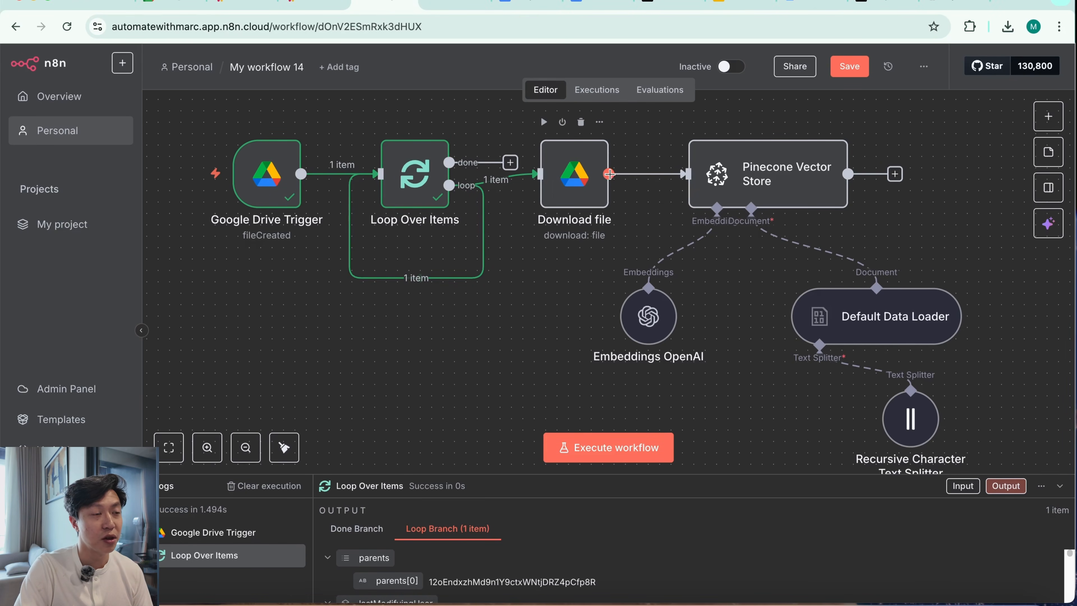
drag(609, 174, 362, 180)
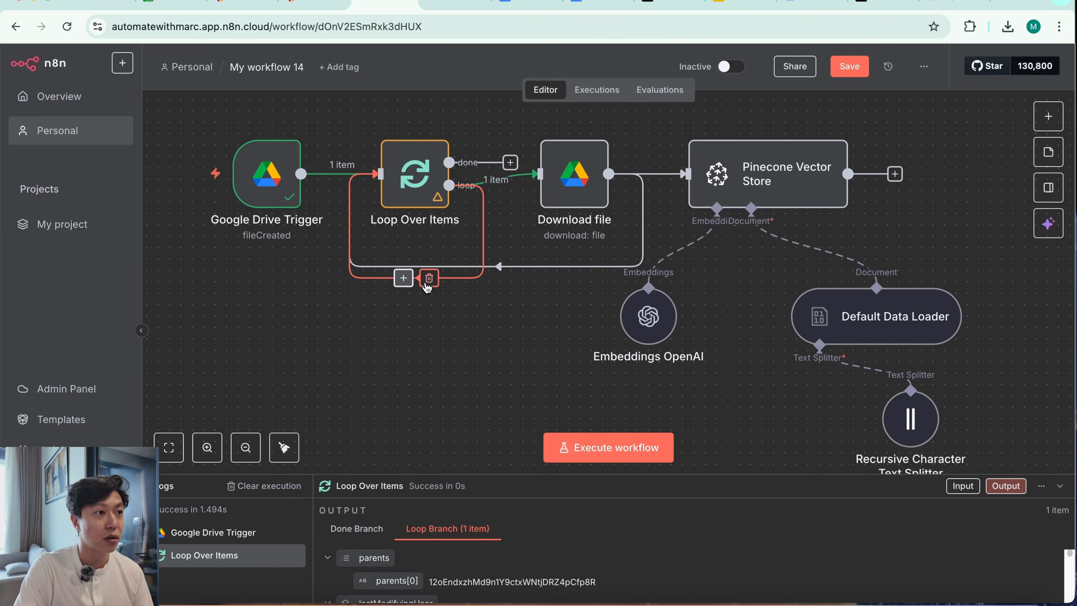
click(429, 278)
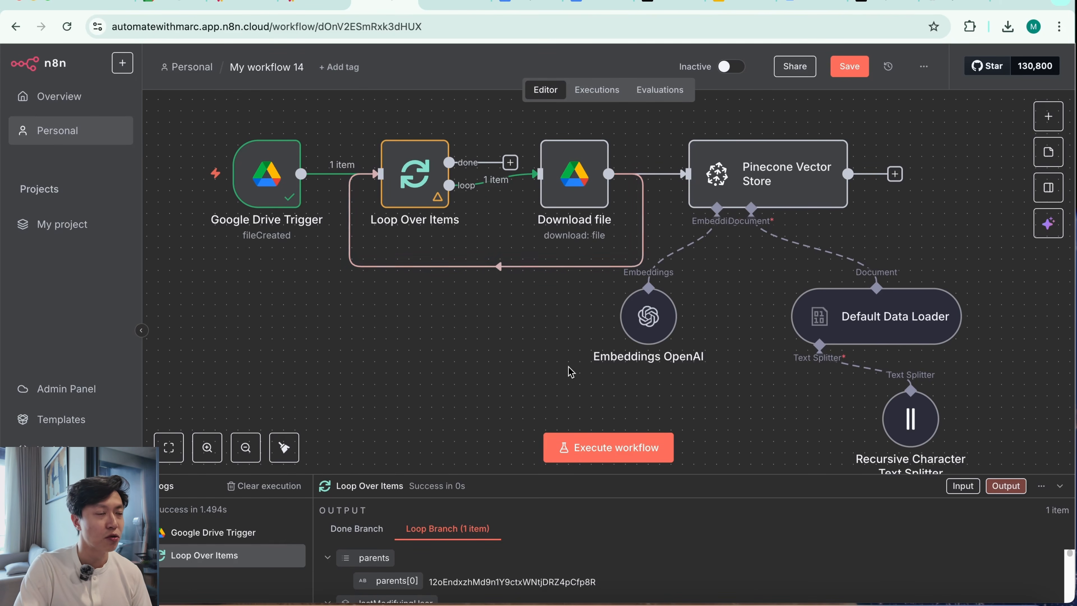
Save the workflow and switch it to Active
scroll(571, 371, right, 2)
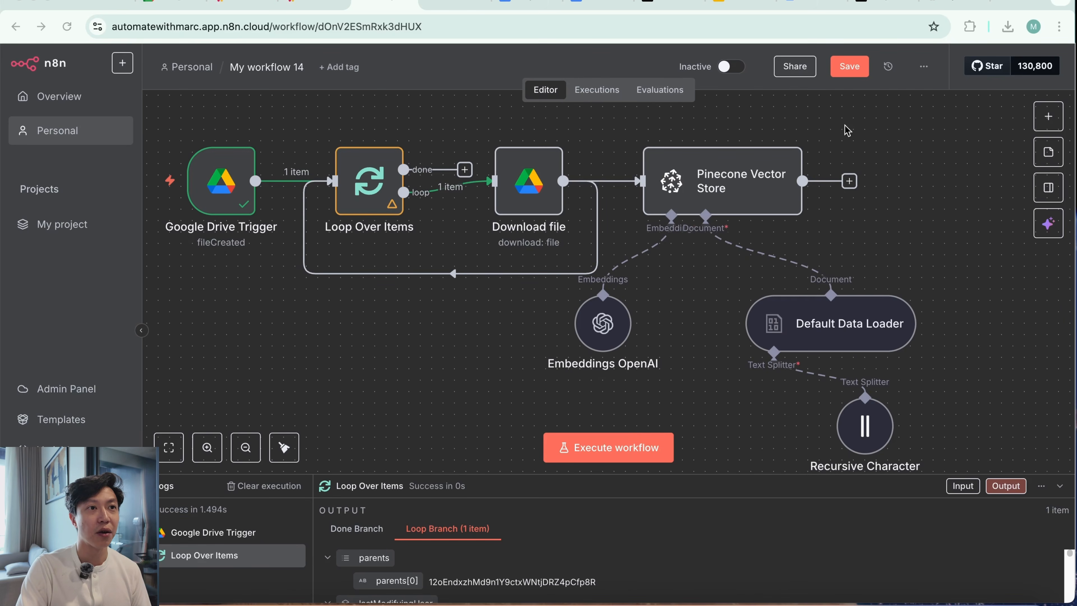
click(849, 66)
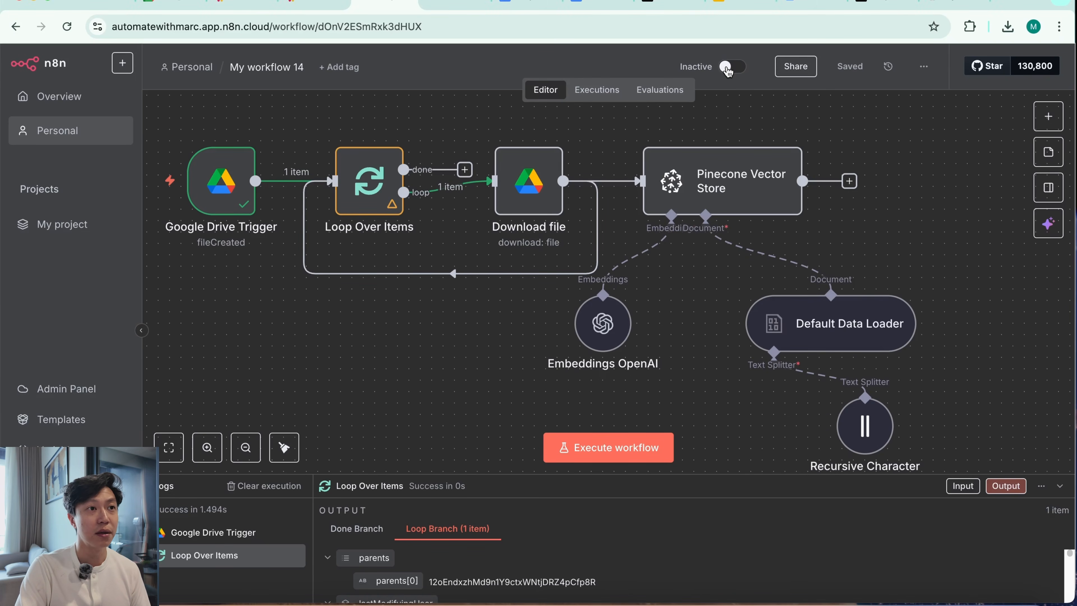
click(728, 70)
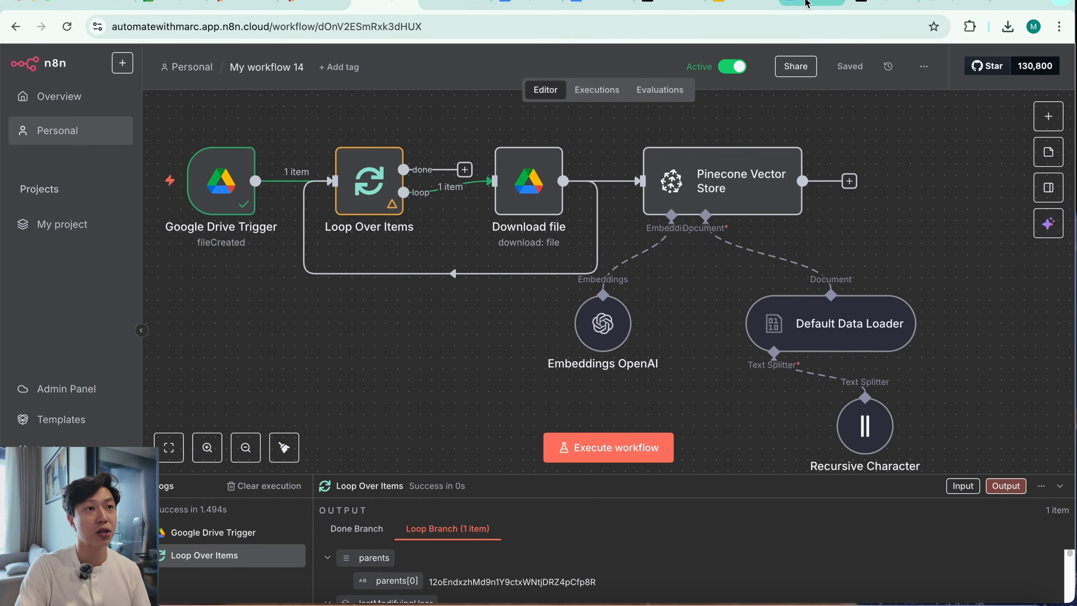
Switch to Google Drive and upload ABC_Company_Customer_FAQ.pdf and the Project Updates - ABC Marketing Agency PDF to the Pinecone DB Folder
click(807, 3)
right_click(566, 362)
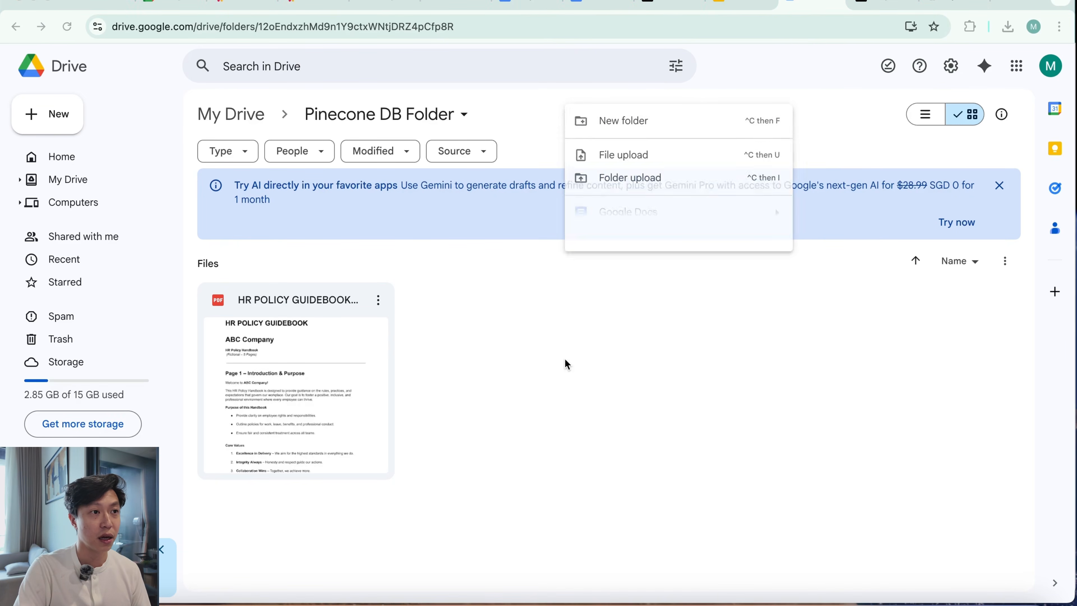
click(651, 154)
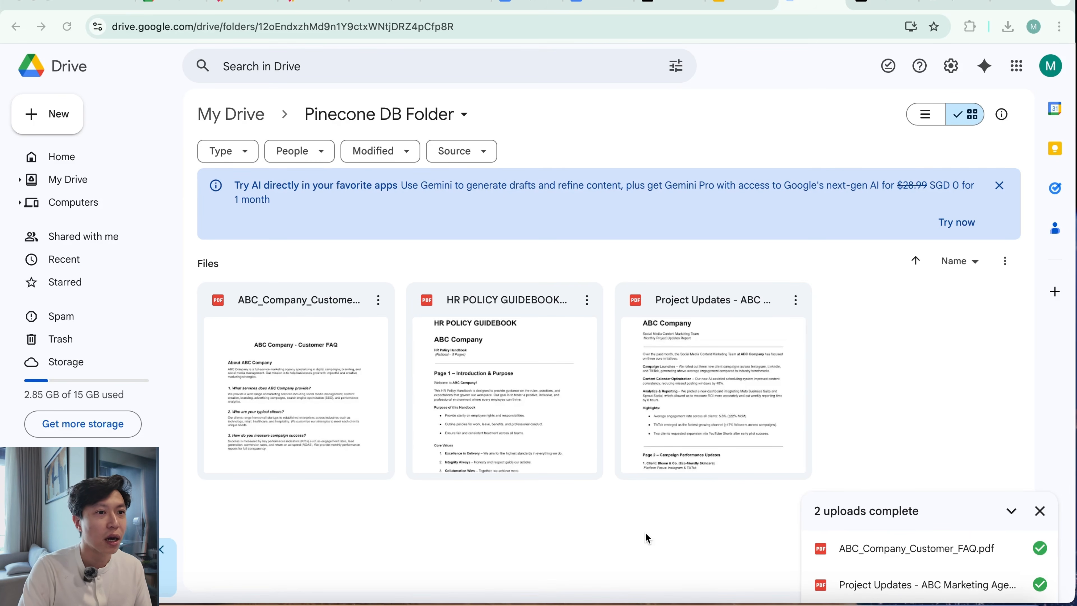
Back in n8n, view the latest workflow execution and check which file each of the two Download file runs output
click(383, 6)
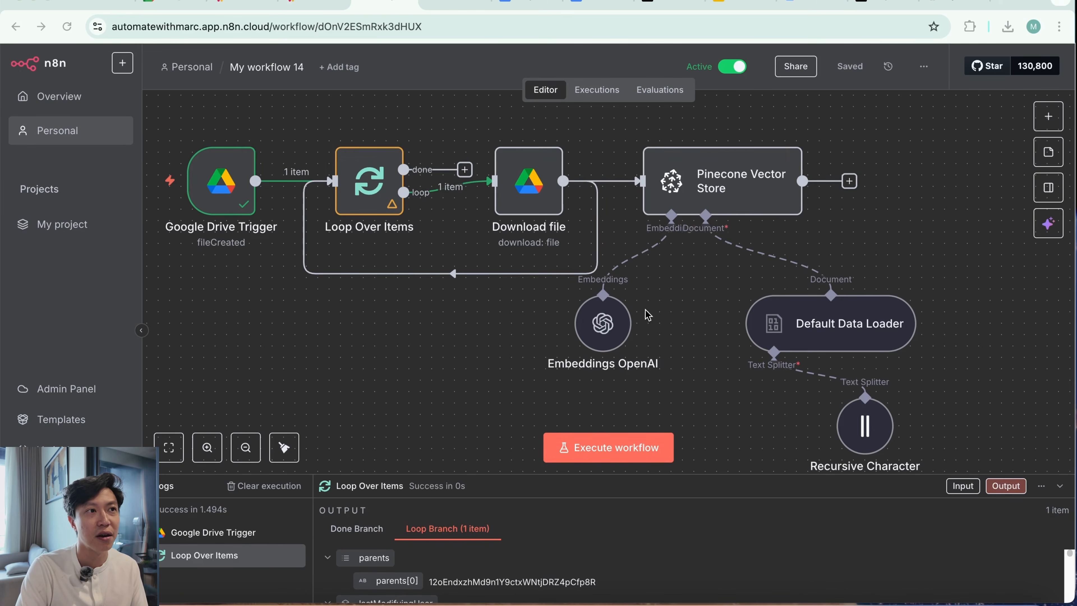
click(600, 96)
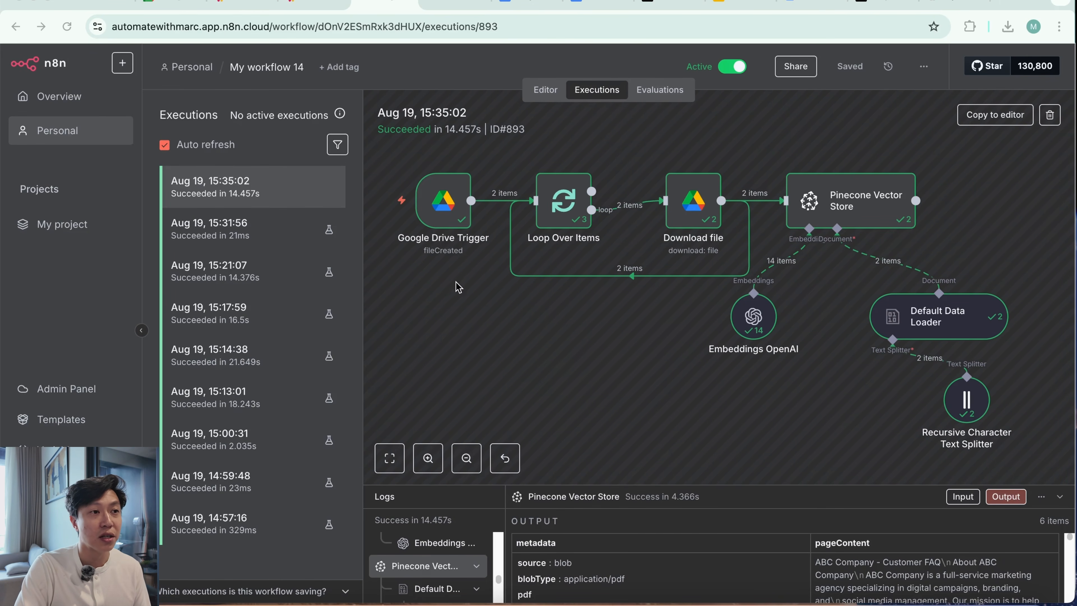
double_click(696, 204)
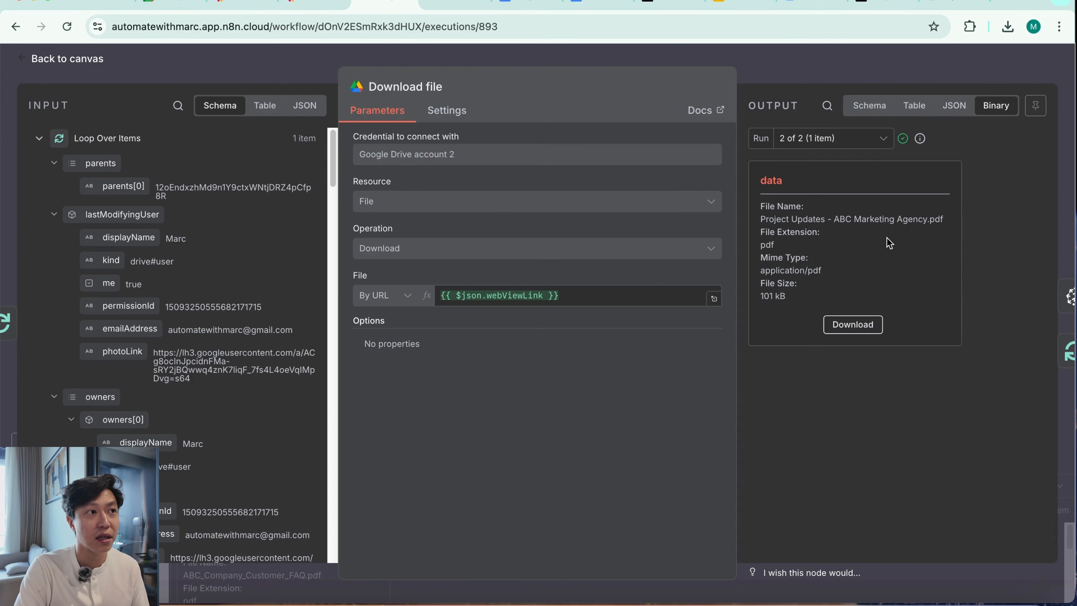
click(873, 143)
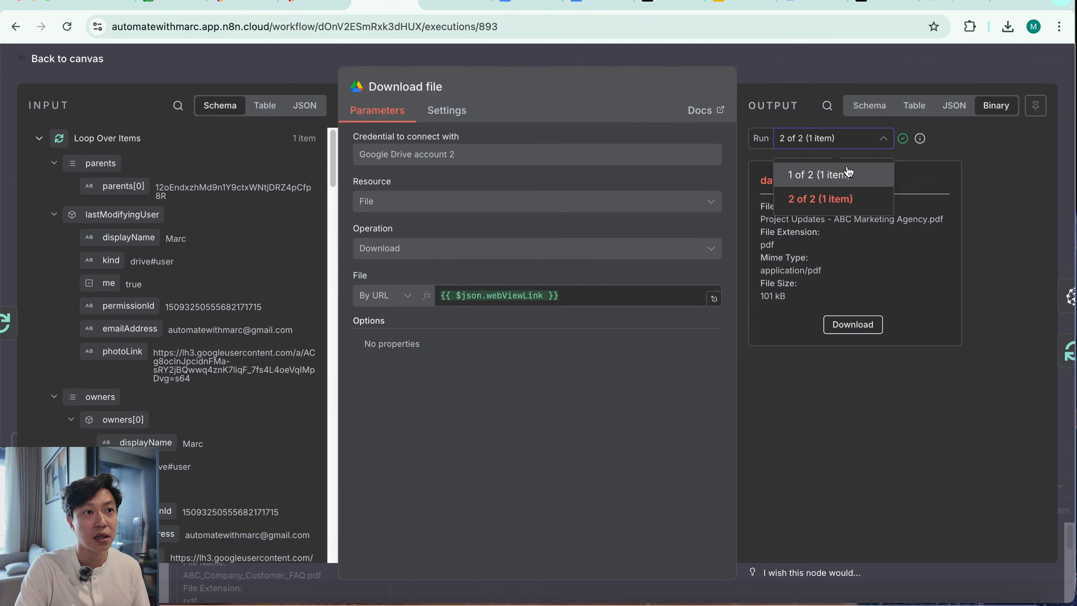
click(849, 171)
drag(782, 220, 879, 220)
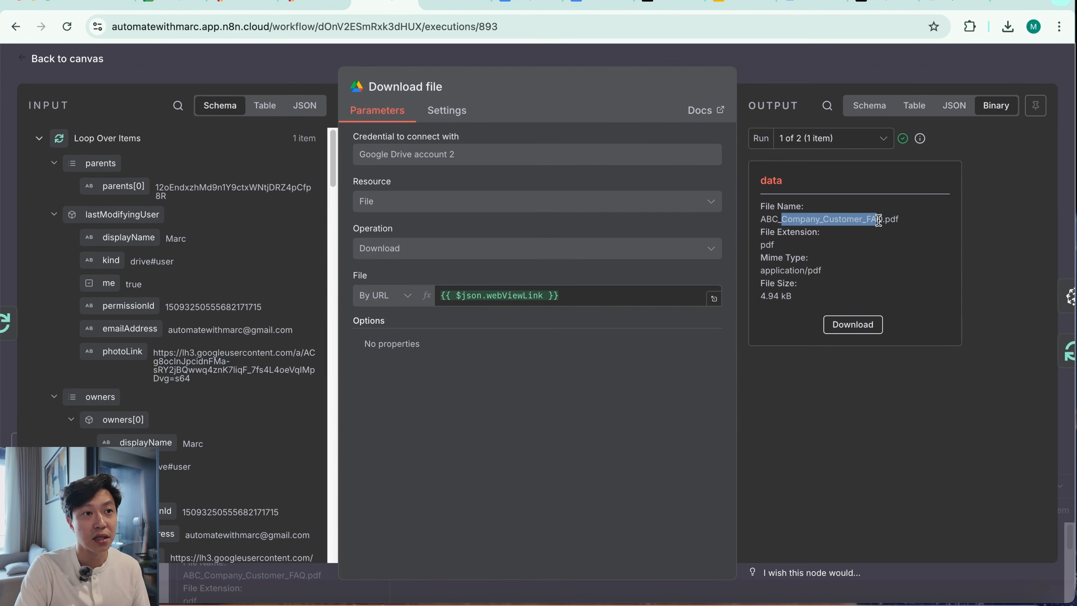
click(874, 144)
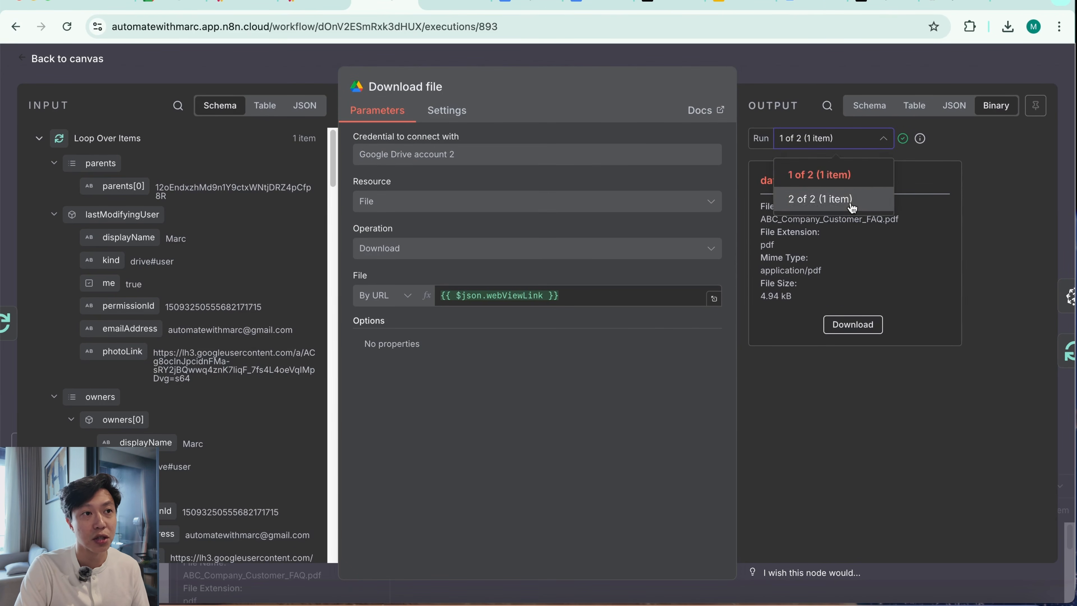
click(852, 205)
drag(774, 220, 851, 220)
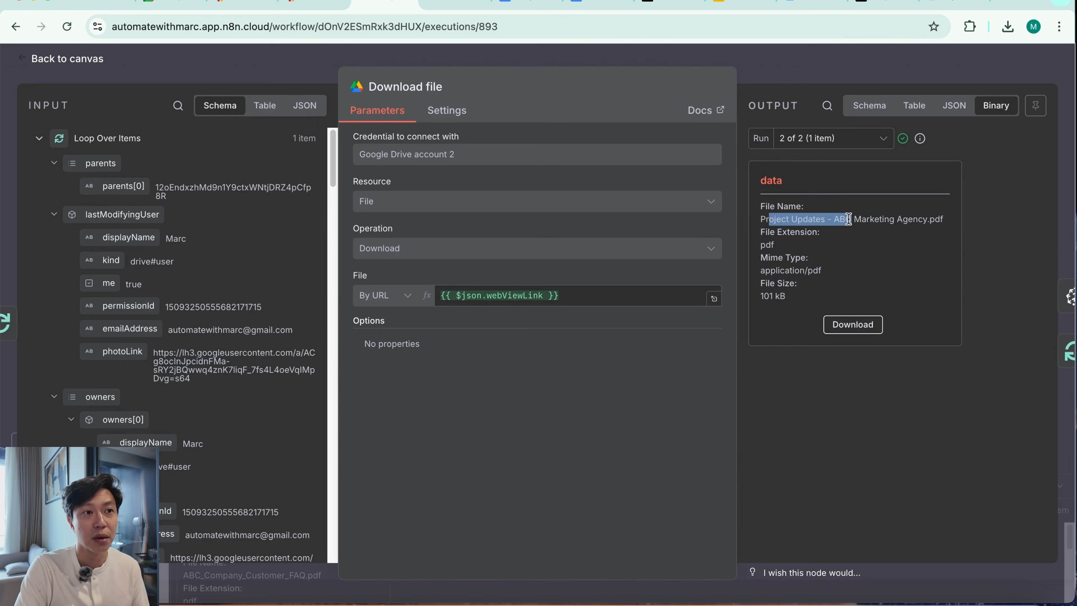
click(847, 77)
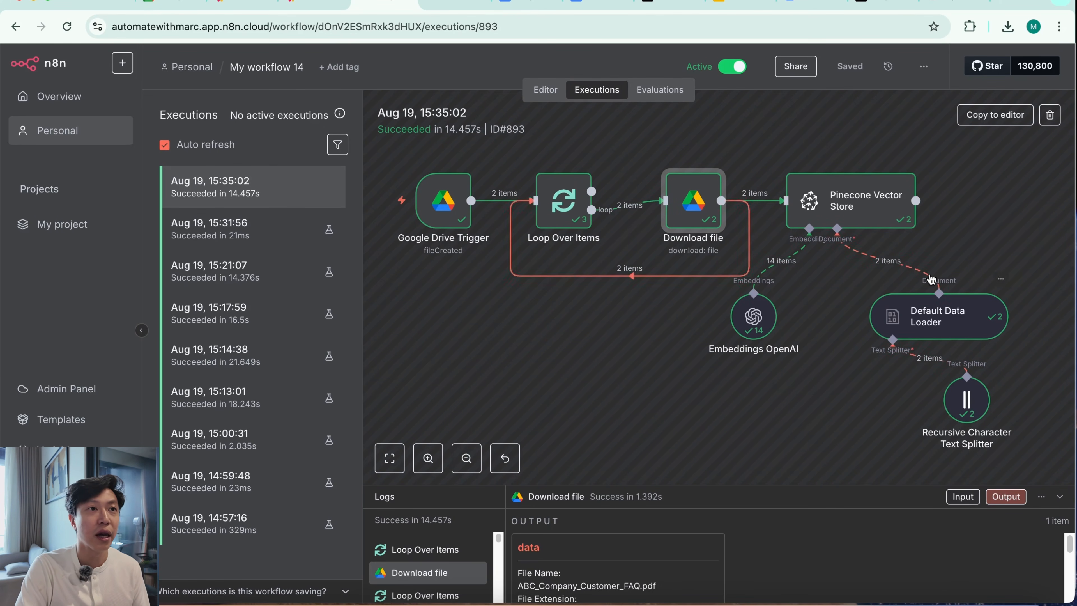
Switch to Pinecone and check the hr-policies index's record count, reading through its listed records
click(661, 11)
click(884, 5)
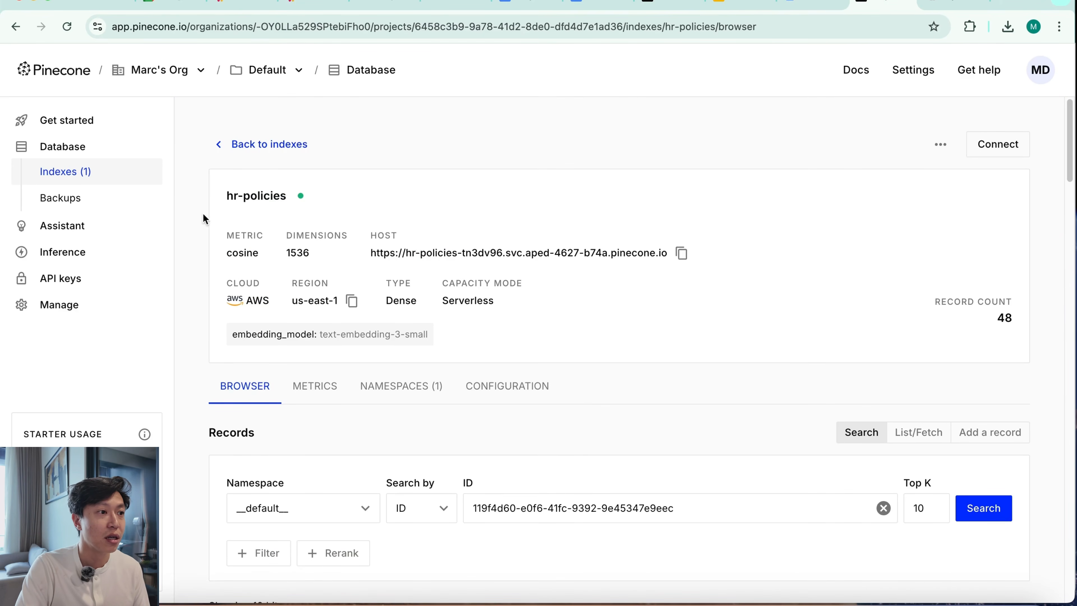
scroll(486, 431, down, 5)
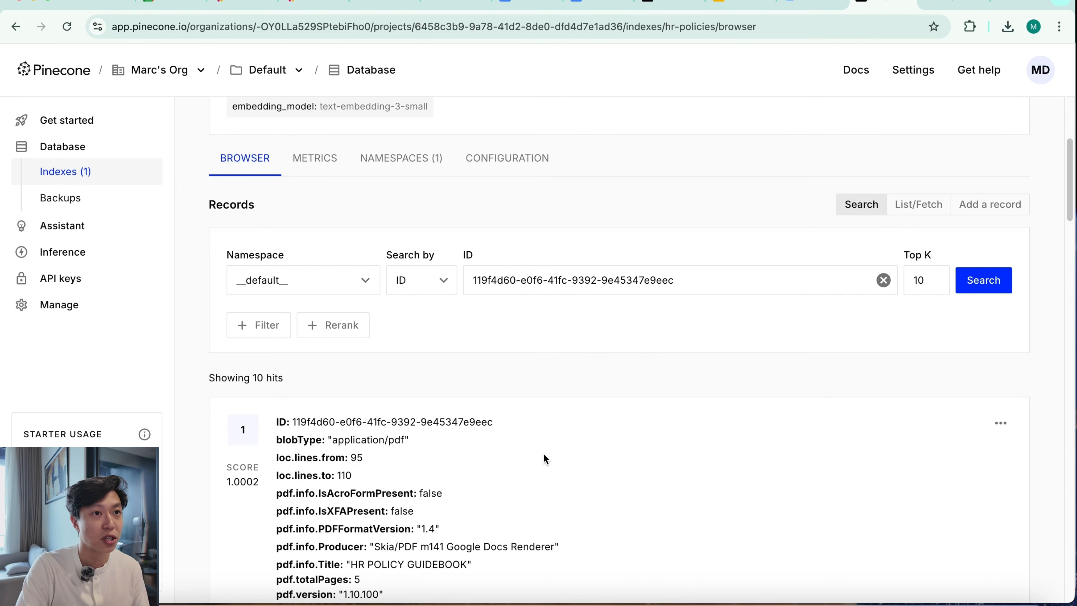
scroll(546, 450, up, 5)
scroll(598, 438, down, 5)
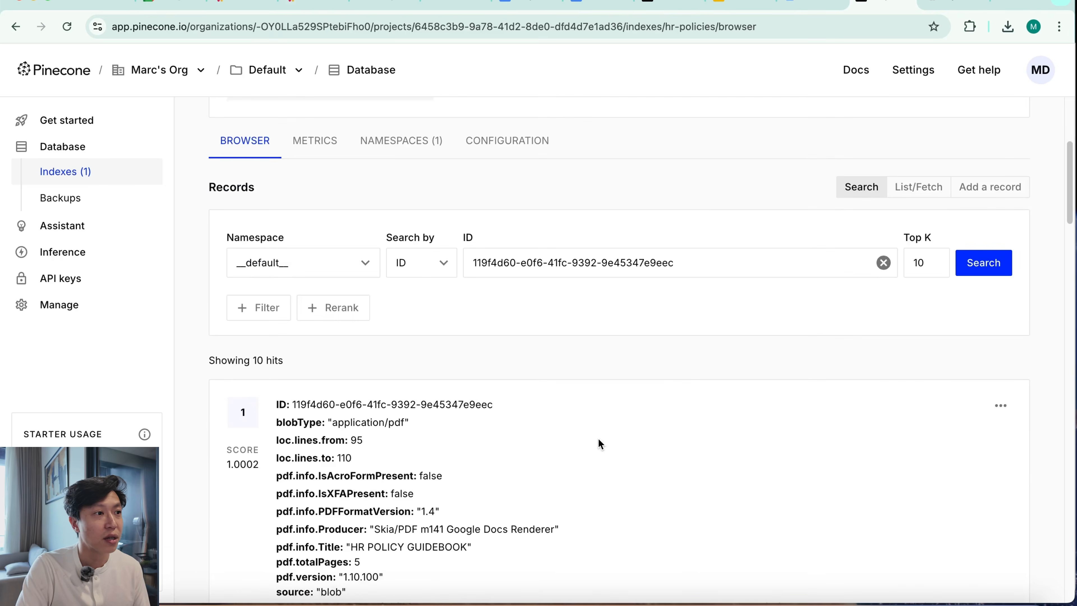
scroll(598, 440, down, 11)
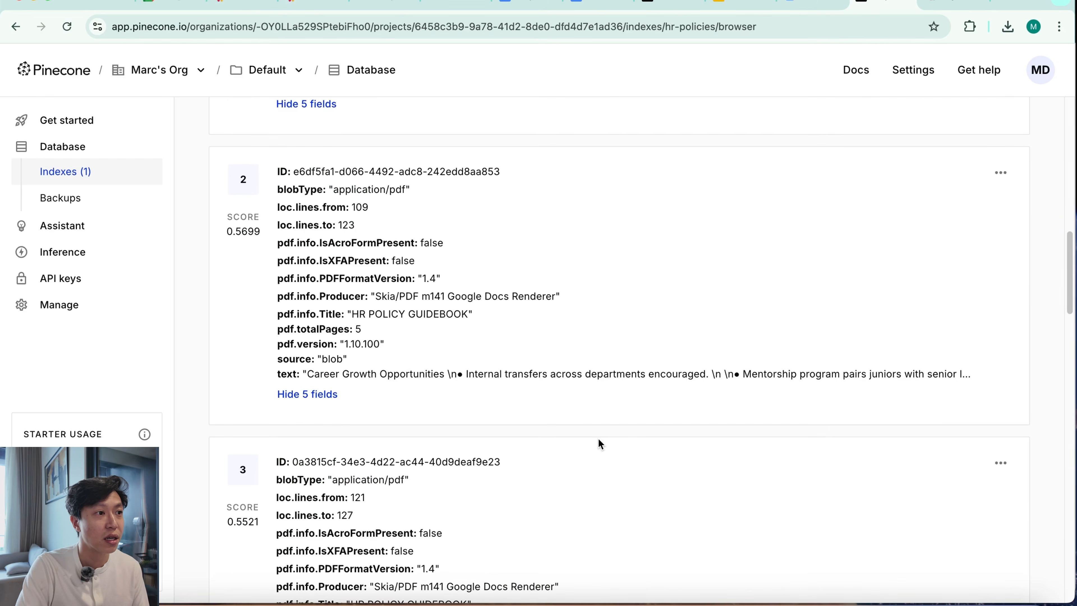
scroll(599, 441, down, 20)
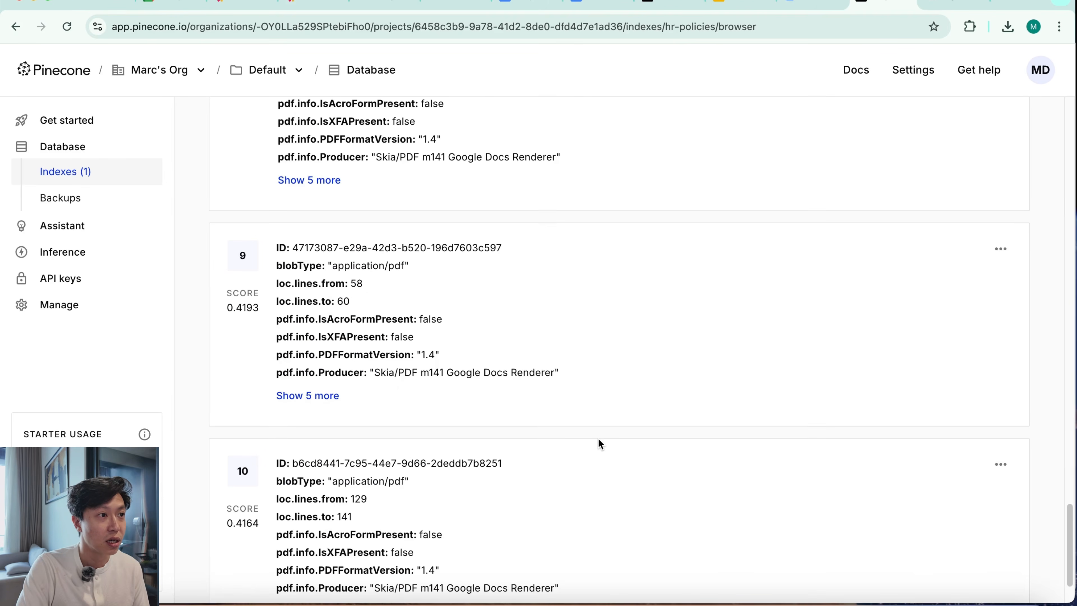
scroll(598, 438, down, 5)
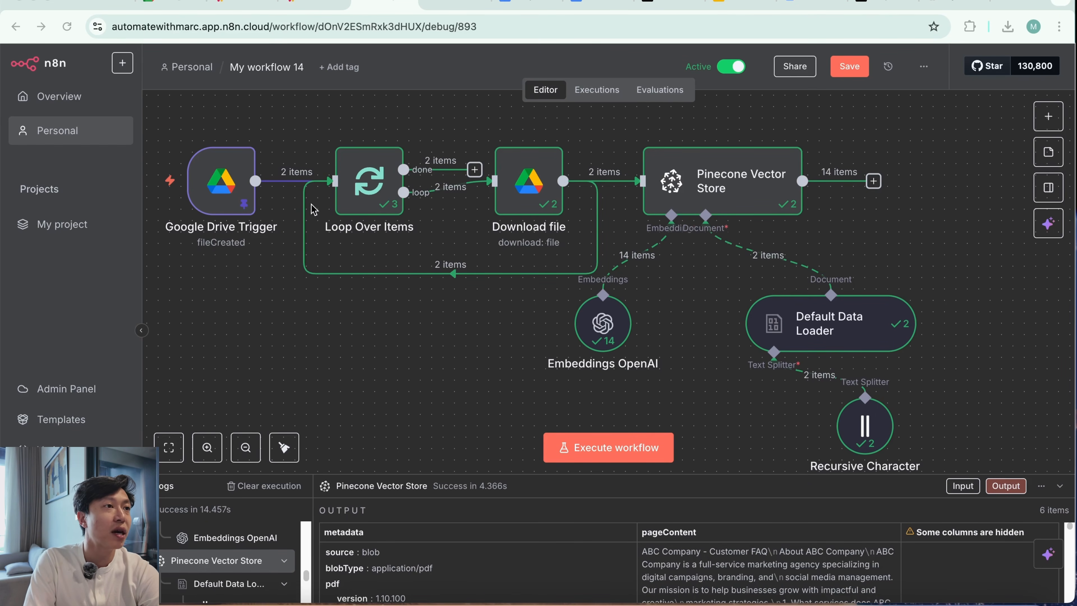
Switch to the empty new n8n workflow and add a chat message trigger as its first step
click(455, 3)
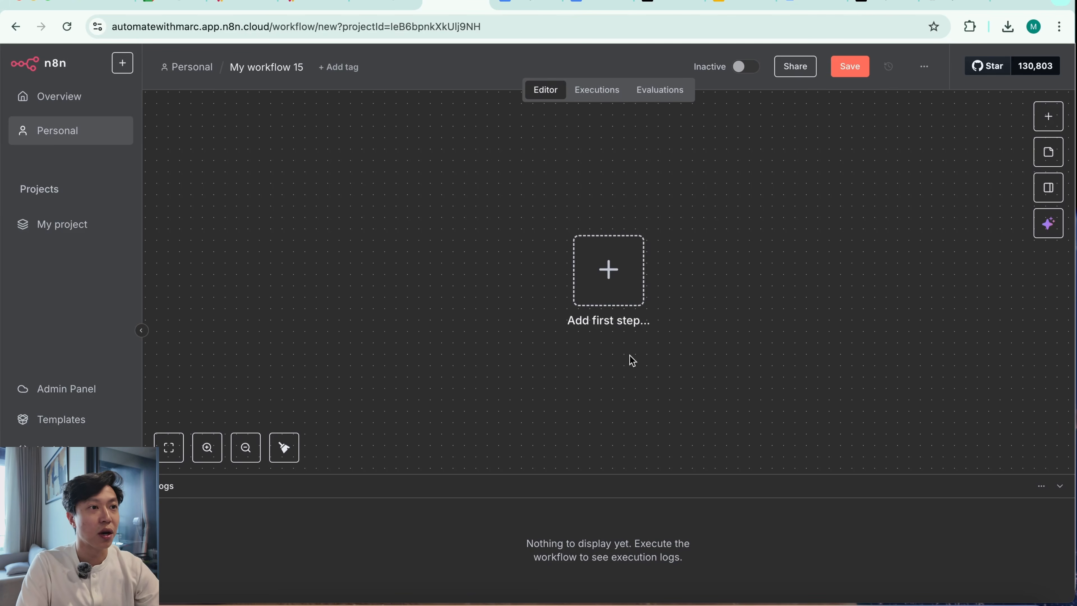
click(609, 270)
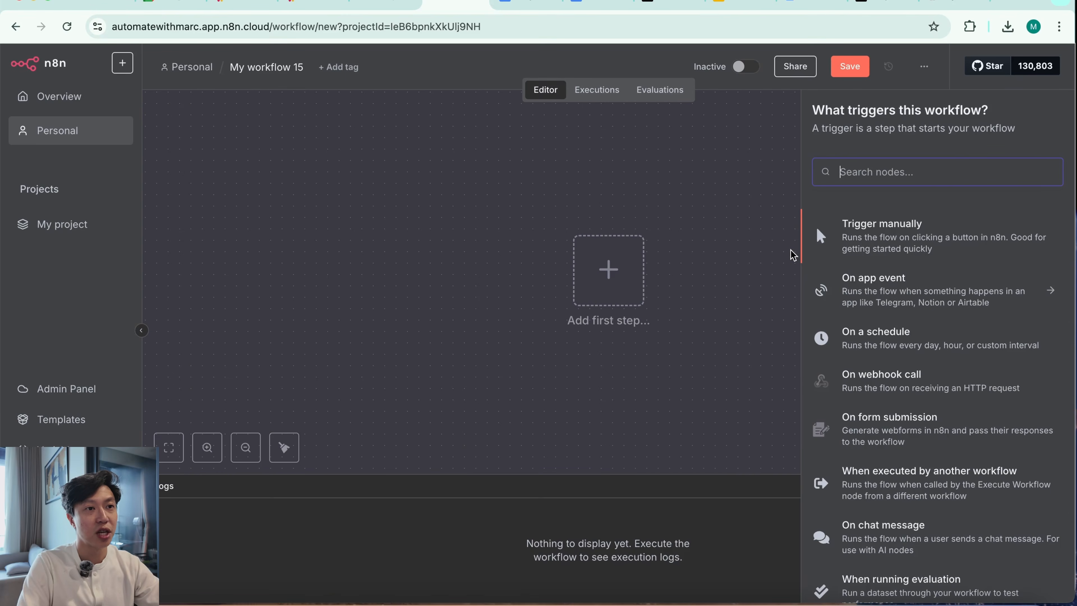
text(cha)
click(860, 338)
Send the test message "hello" in the workflow's chat
click(295, 569)
text(h)
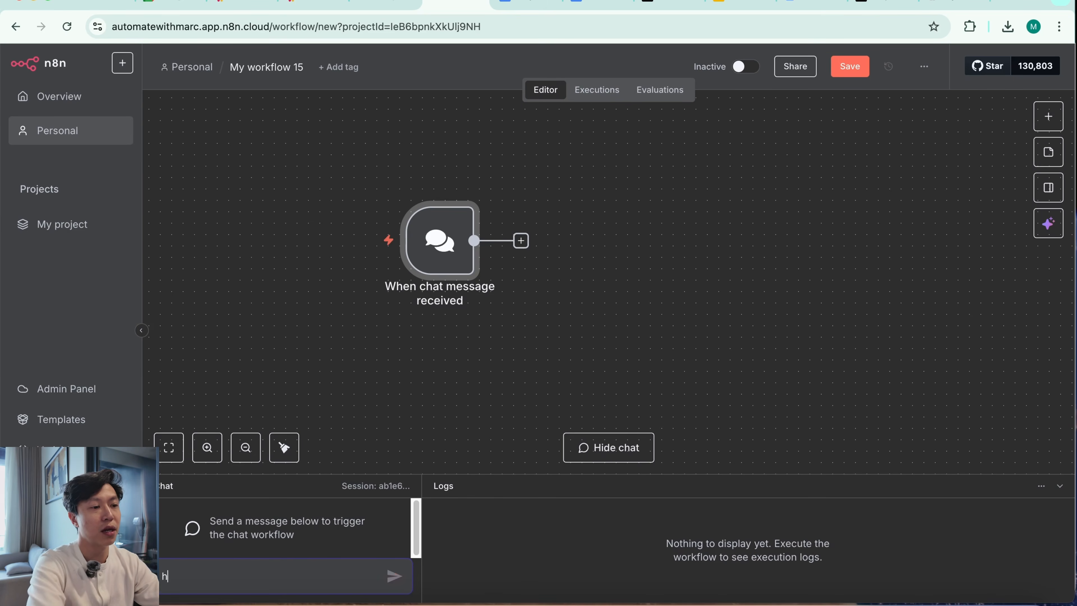
text(ello)
key(Return)
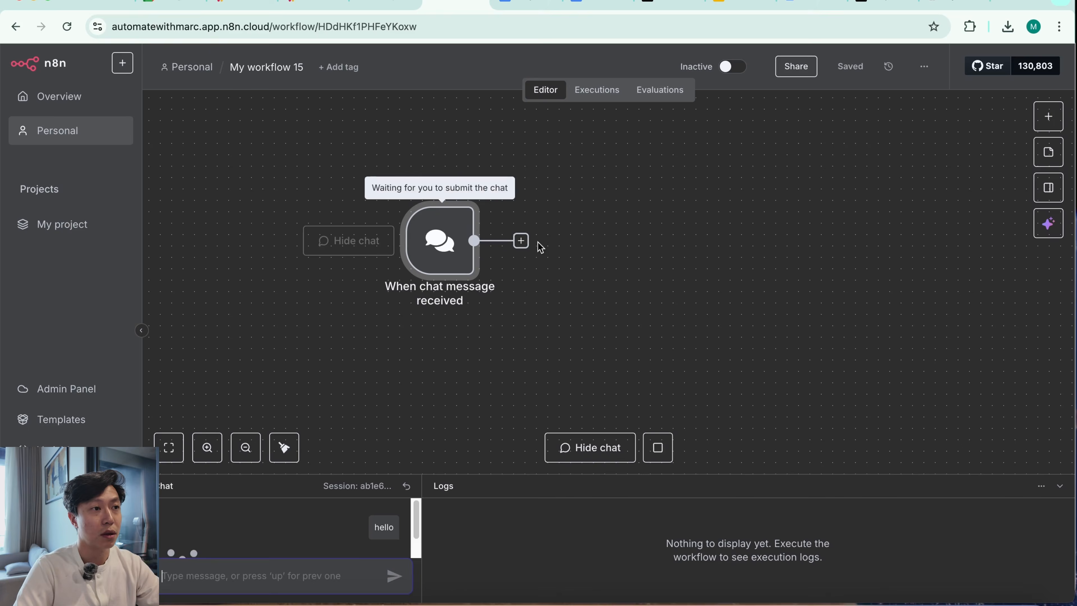
Add an AI Agent node after the chat message trigger
click(545, 242)
text(agen)
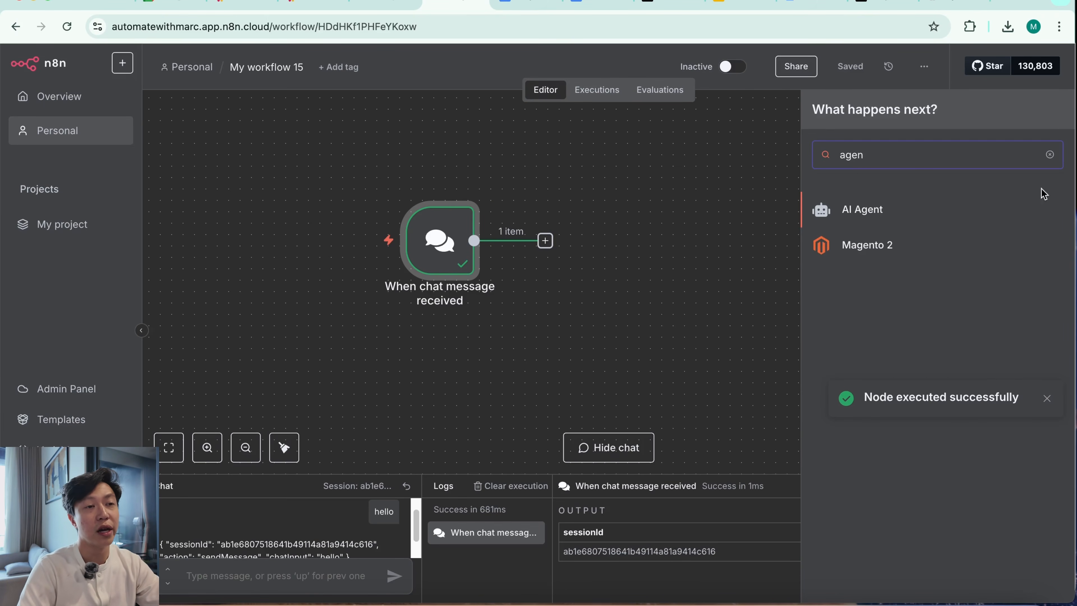
click(954, 219)
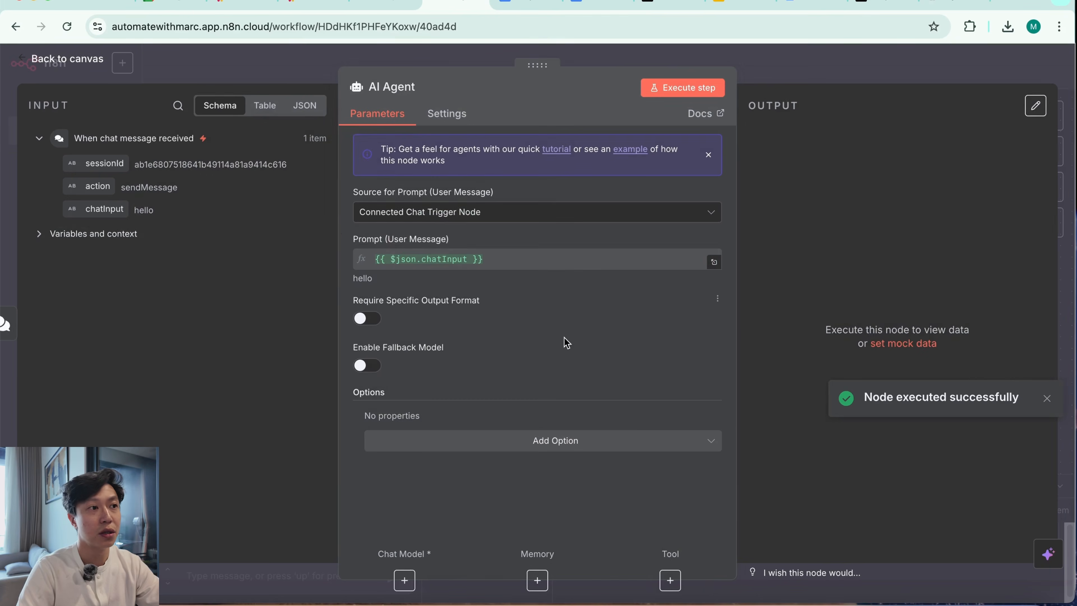
Set the agent's System Message to "You are a helpful assistant, refer to the attached Pinecone Vector Data Store tool to respond to user queries."
click(571, 444)
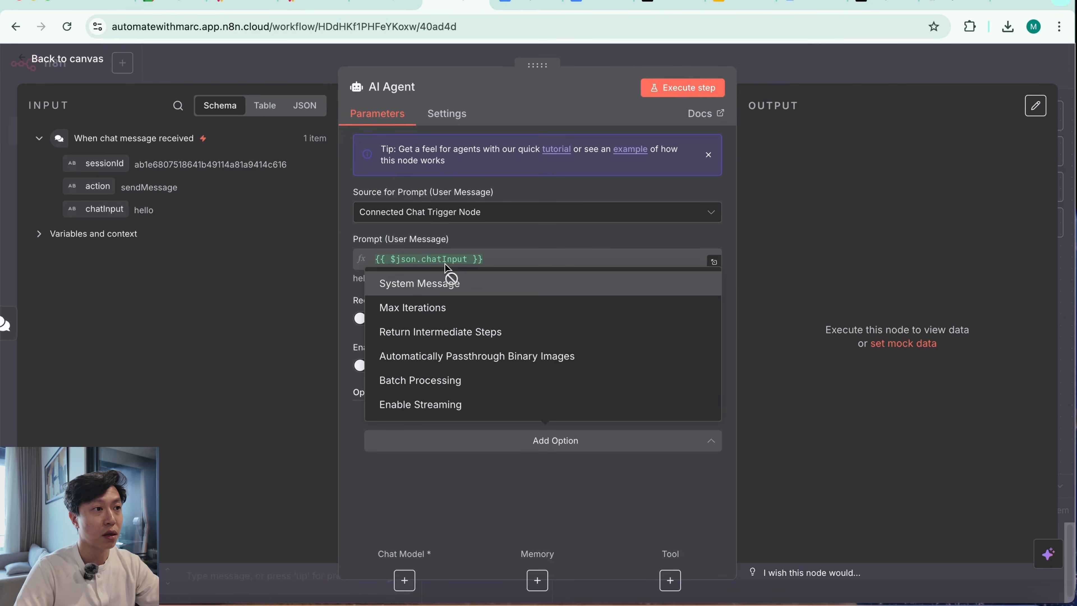
click(447, 284)
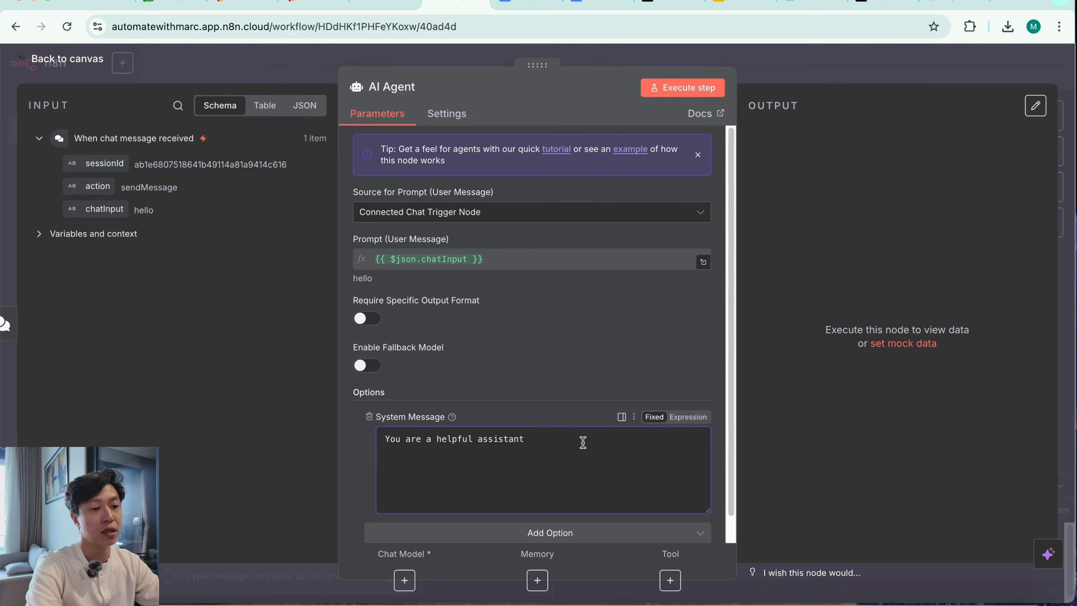
text(refer to the attached Pinc)
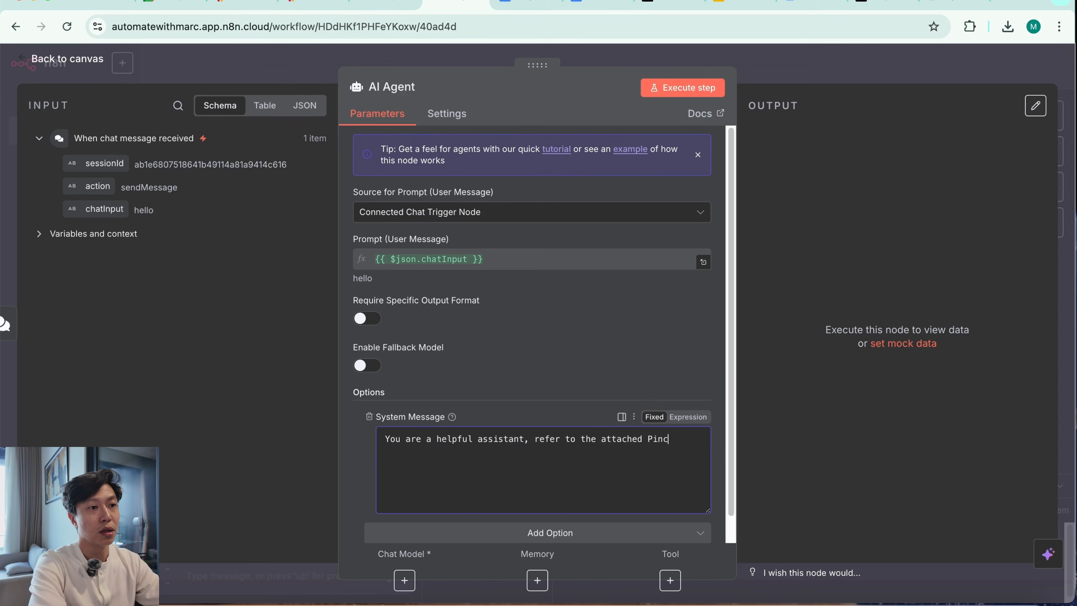
key(BackSpace)
text(econe Vector Data)
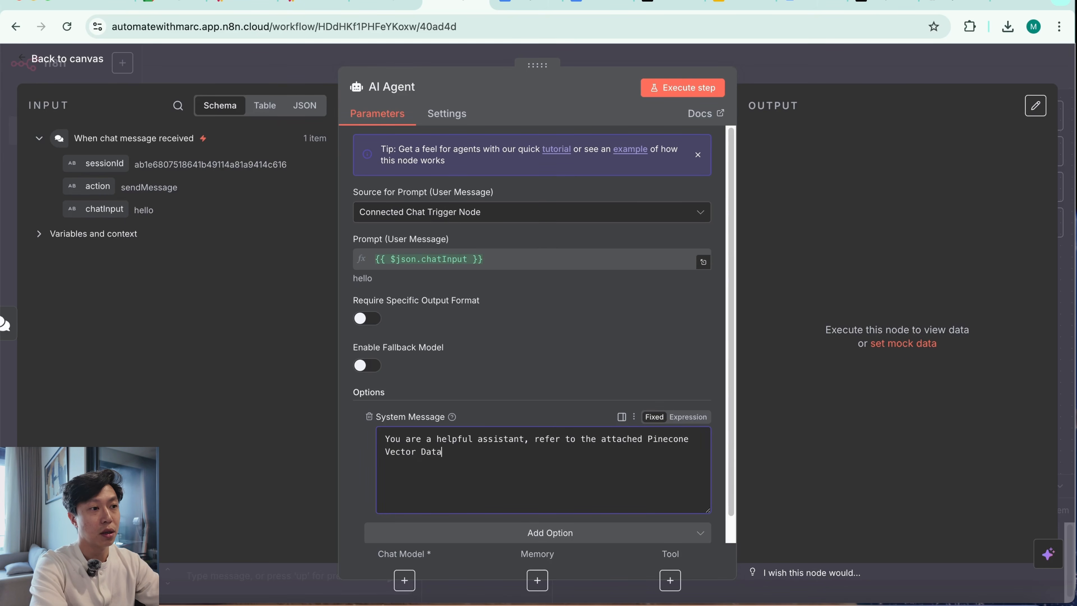
text( Store tool to repso)
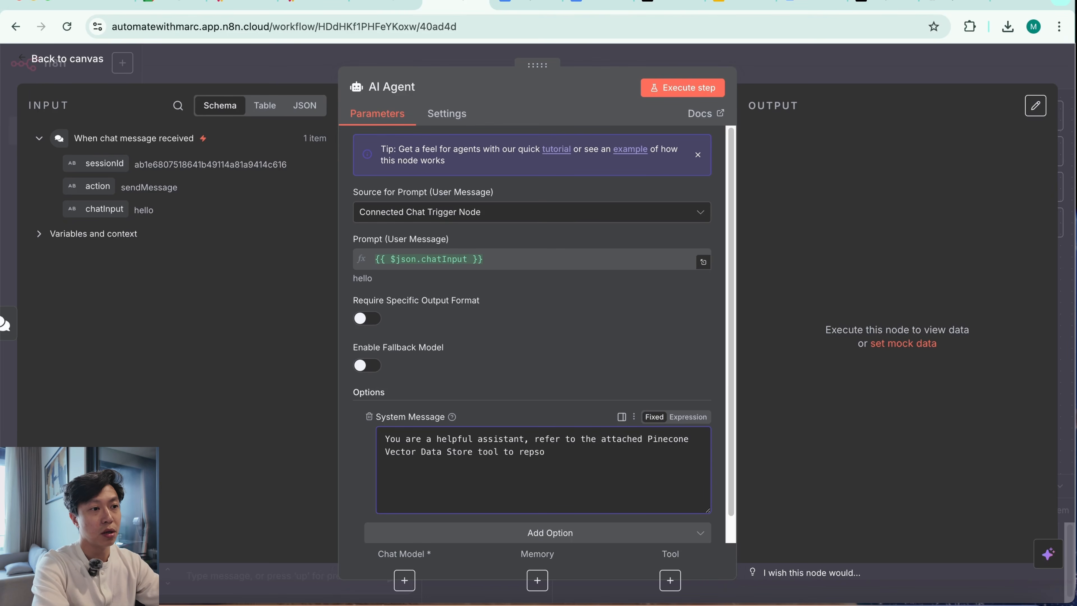
key(BackSpace)
key(BackSpace)
key(BackSpace)
text(spond to user queries.)
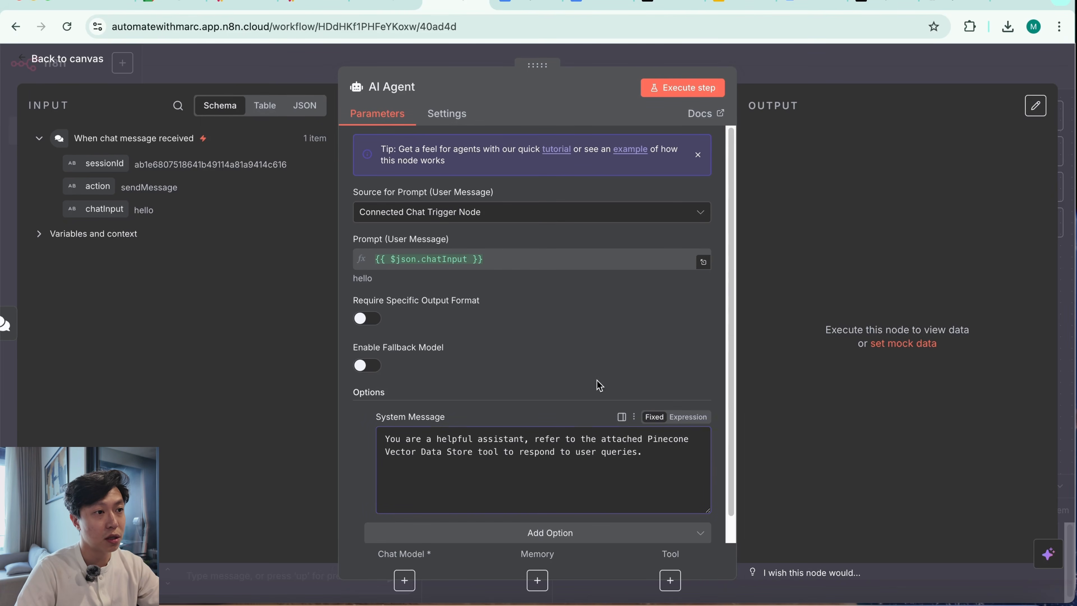
Attach an OpenAI Chat Model to the AI Agent and set its credential to OpenAi account 2
scroll(598, 419, down, 1)
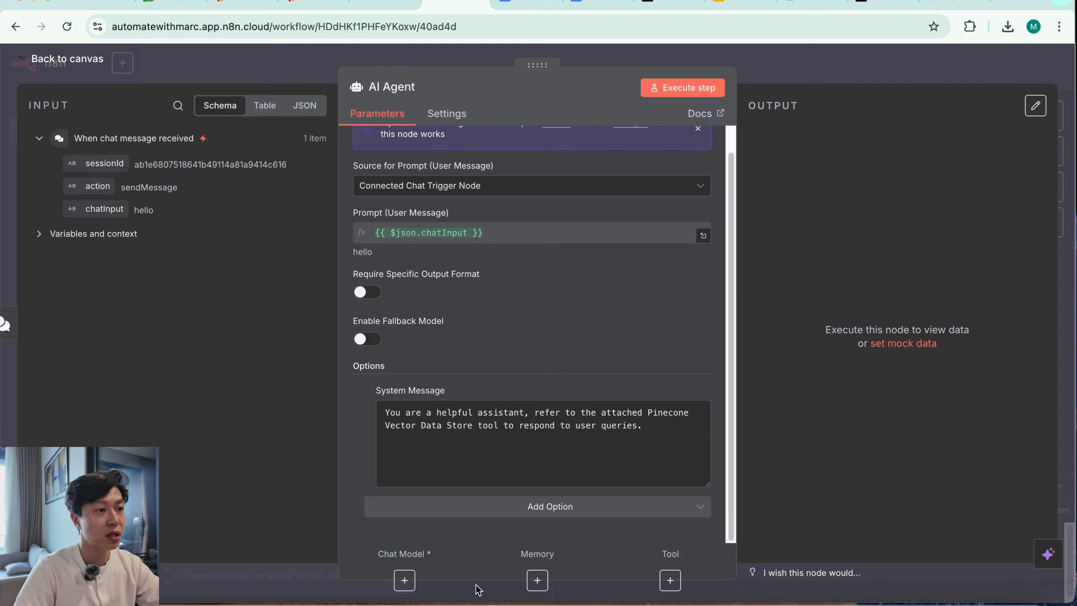
click(405, 580)
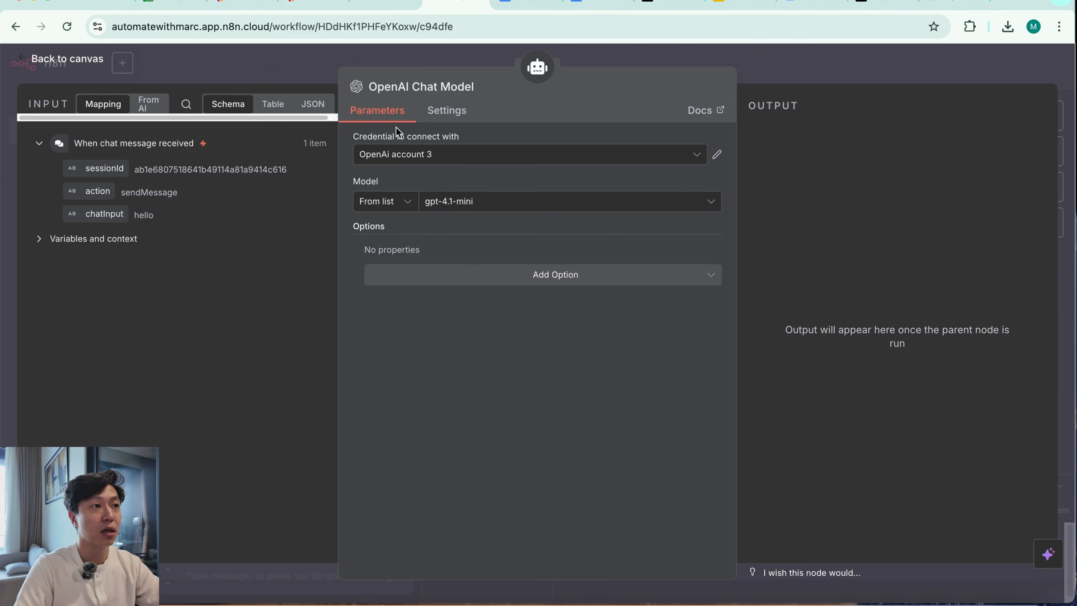
click(451, 155)
click(484, 226)
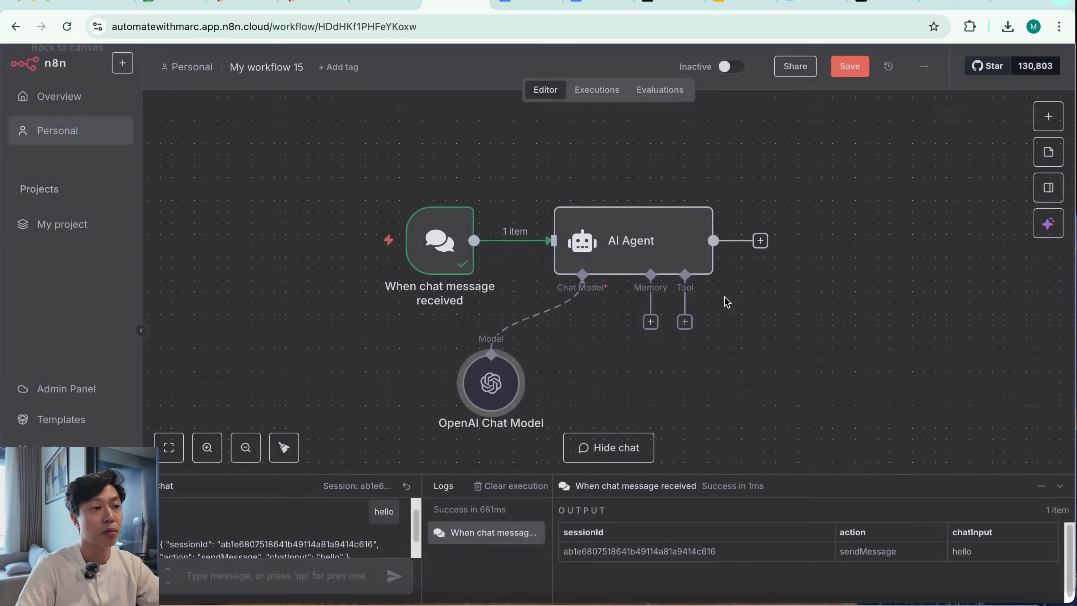
click(865, 77)
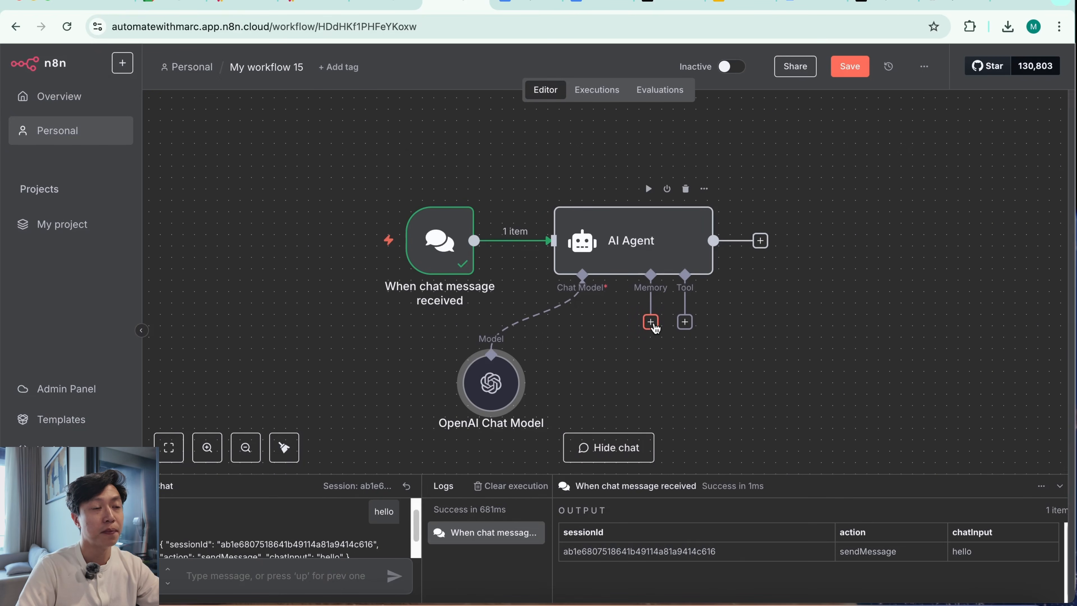
Attach Simple Memory to the AI Agent and shift its node slightly away from the OpenAI Chat Model
click(650, 321)
click(937, 233)
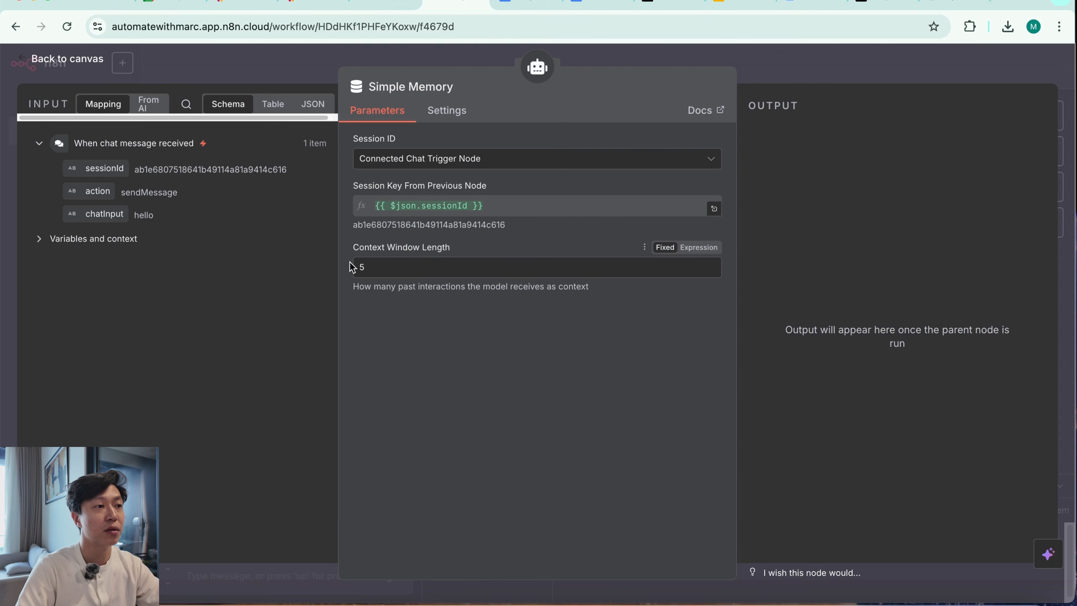
key(Escape)
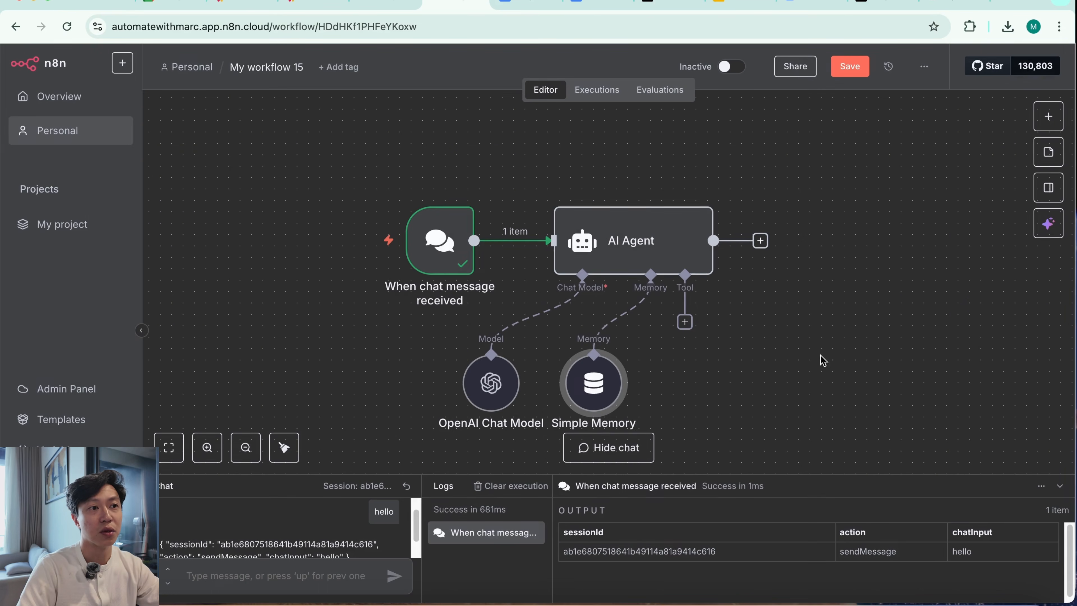
drag(593, 385, 616, 384)
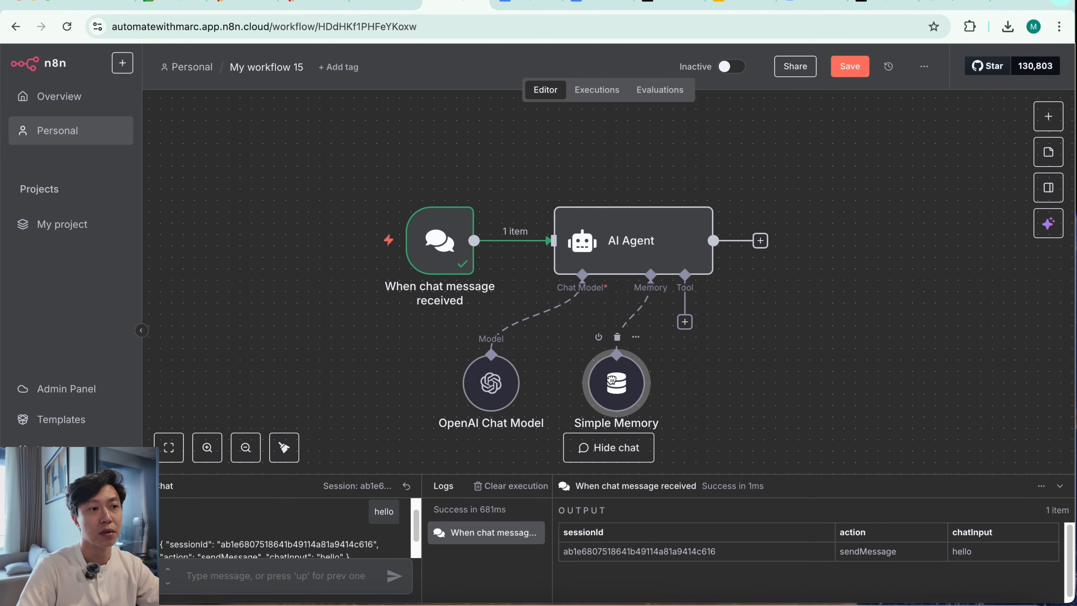
Attach a Pinecone Vector Store node to the AI Agent as its tool
click(685, 321)
text(pineco)
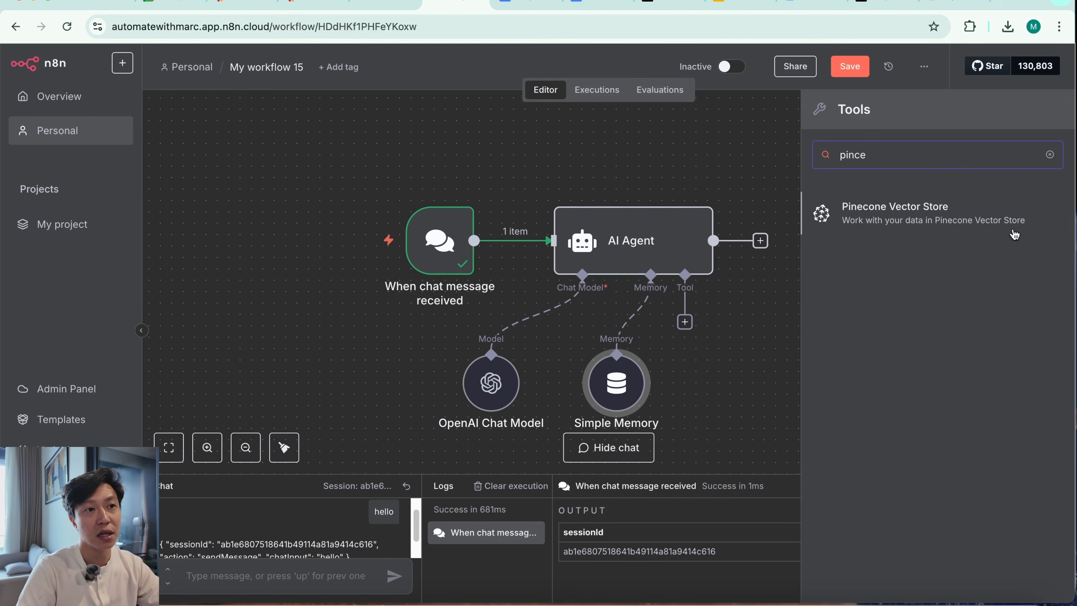
click(928, 221)
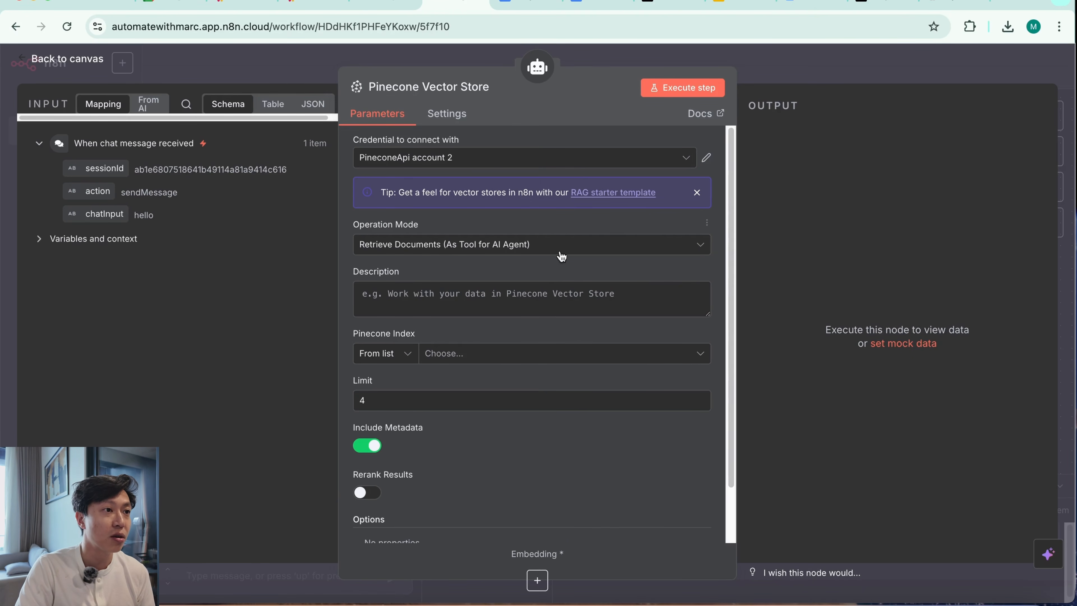
Set the Pinecone tool's Description to "Refer to this Vector DB to answer user queries accurately." and its Pinecone Index to hr-policies
click(508, 293)
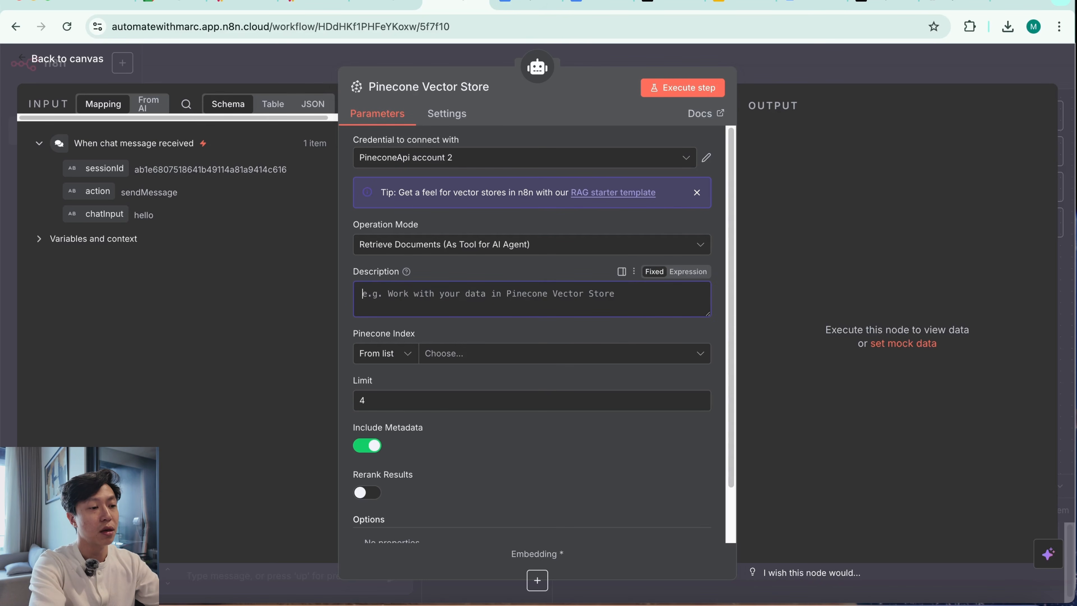
text(Refer to this docum)
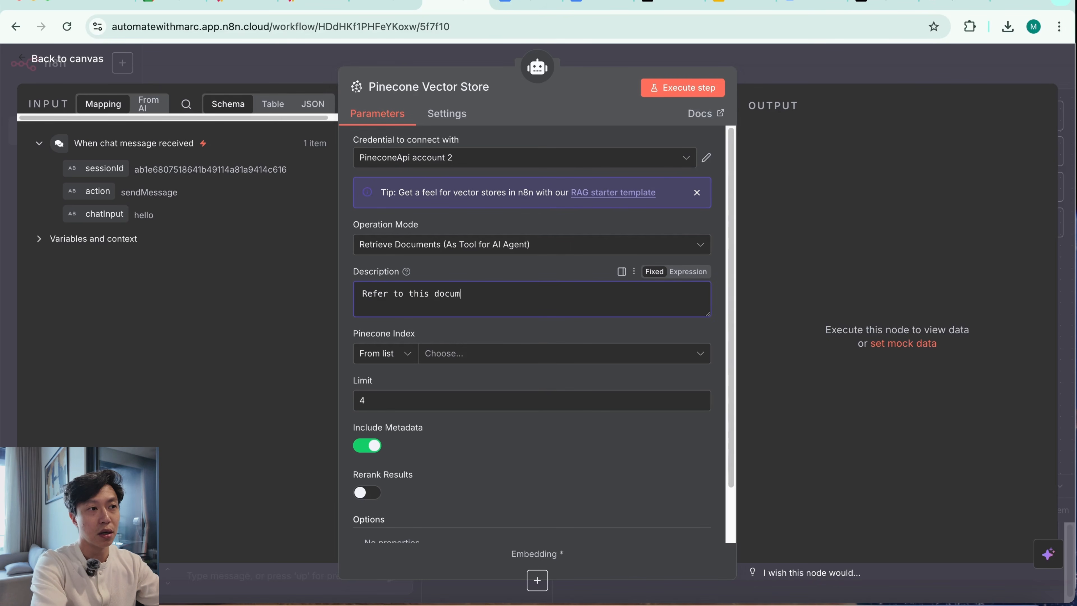
key(BackSpace)
key(BackSpace)
key(BackSpace)
key(BackSpace)
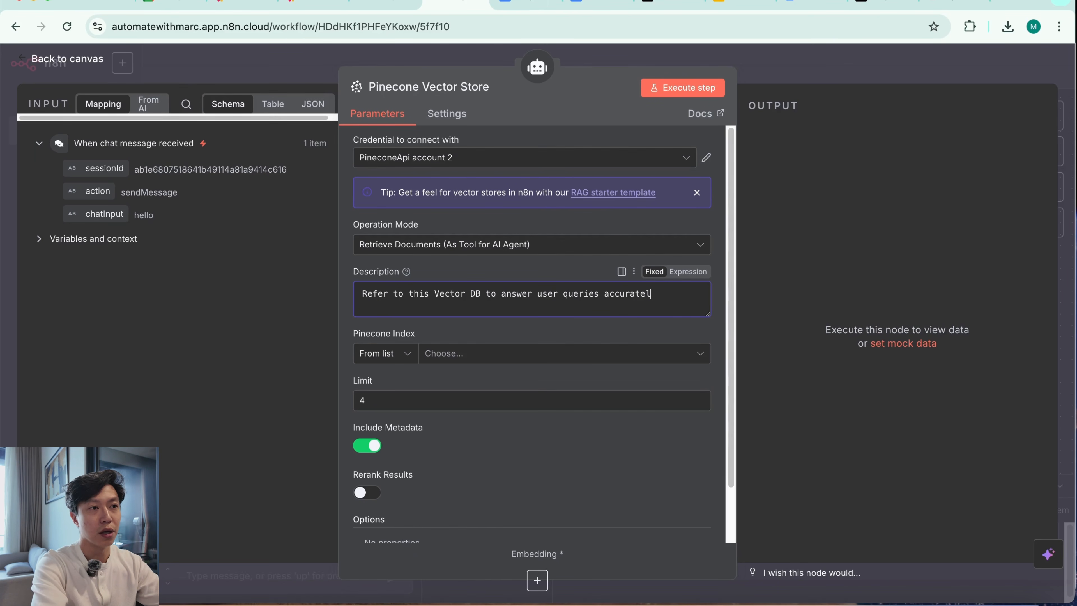
click(525, 361)
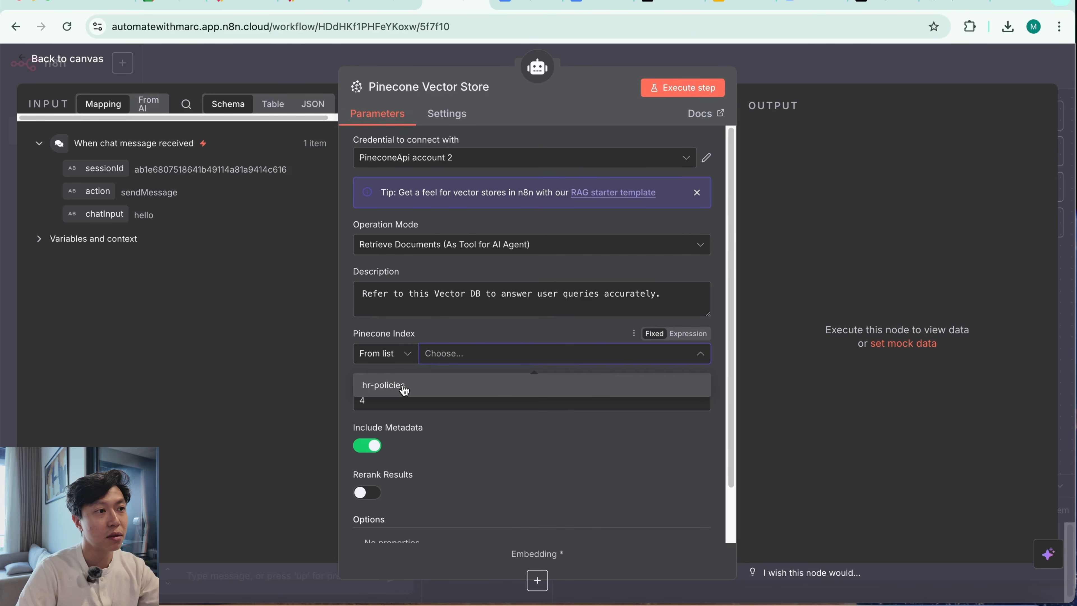
click(519, 386)
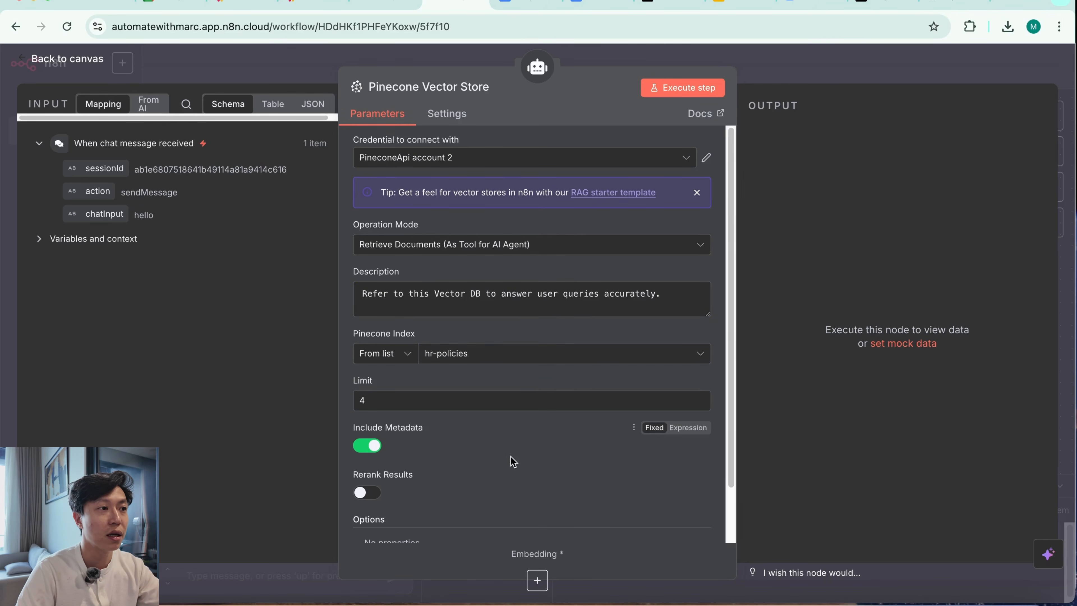
mouse_move(382, 385)
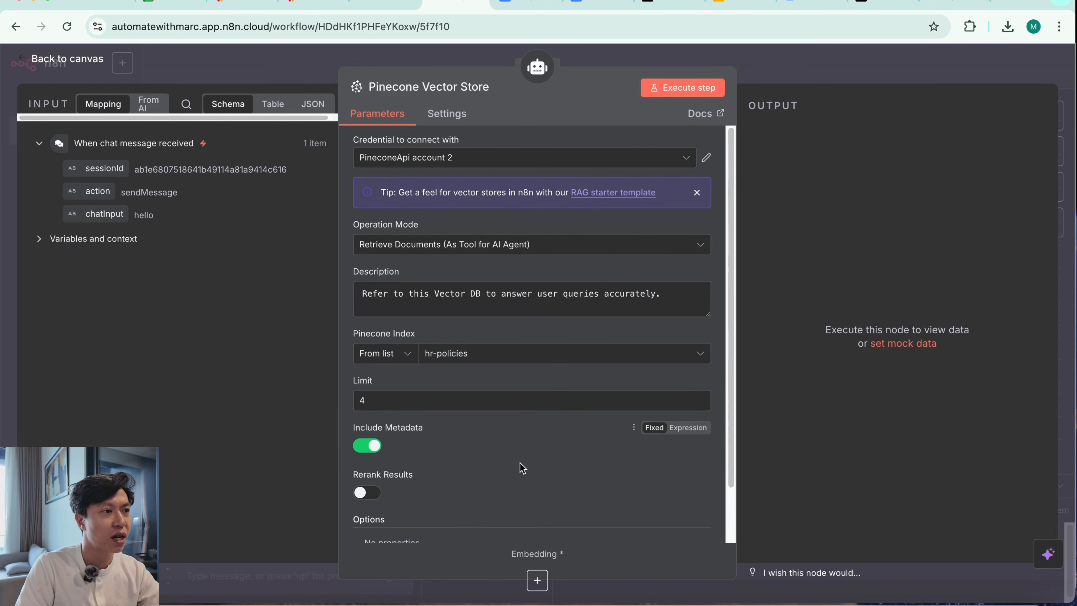
Attach an Embeddings OpenAI node to the Pinecone Vector Store and set its credential to OpenAi account 2
scroll(519, 466, down, 2)
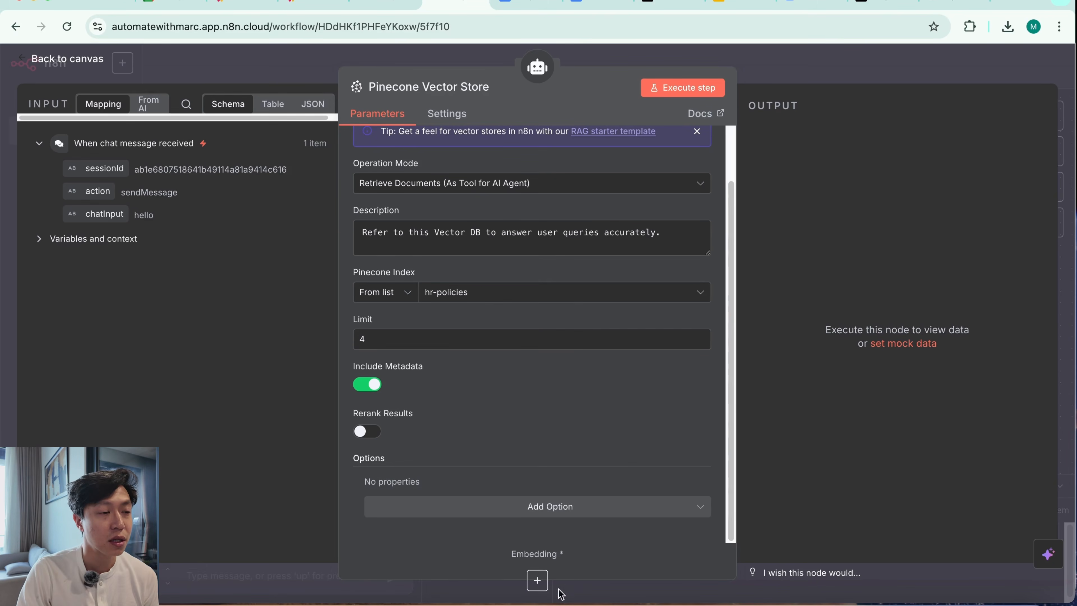
click(538, 580)
text(op)
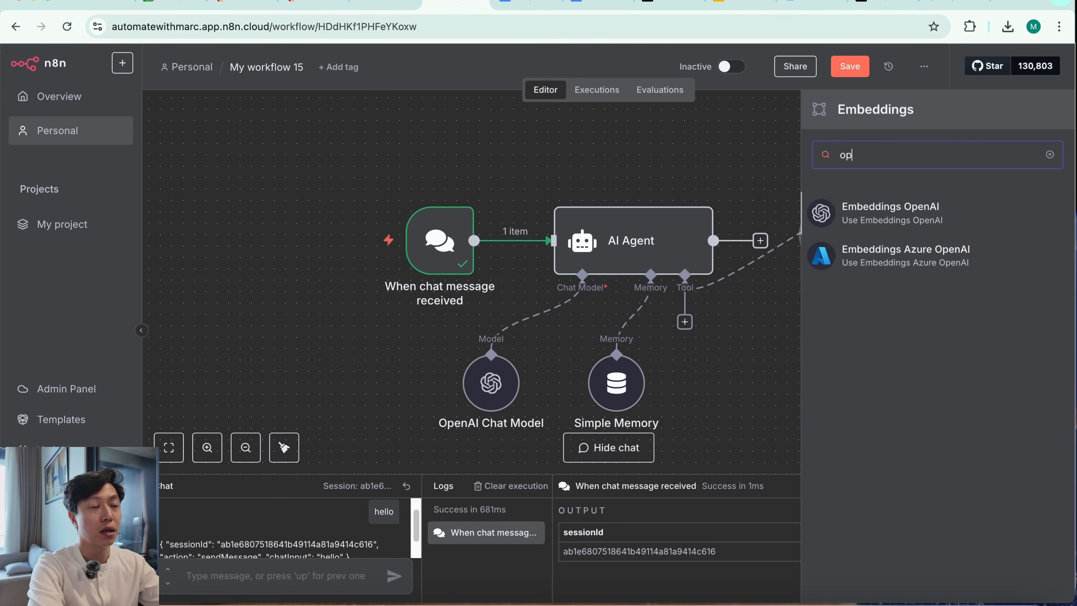
click(909, 214)
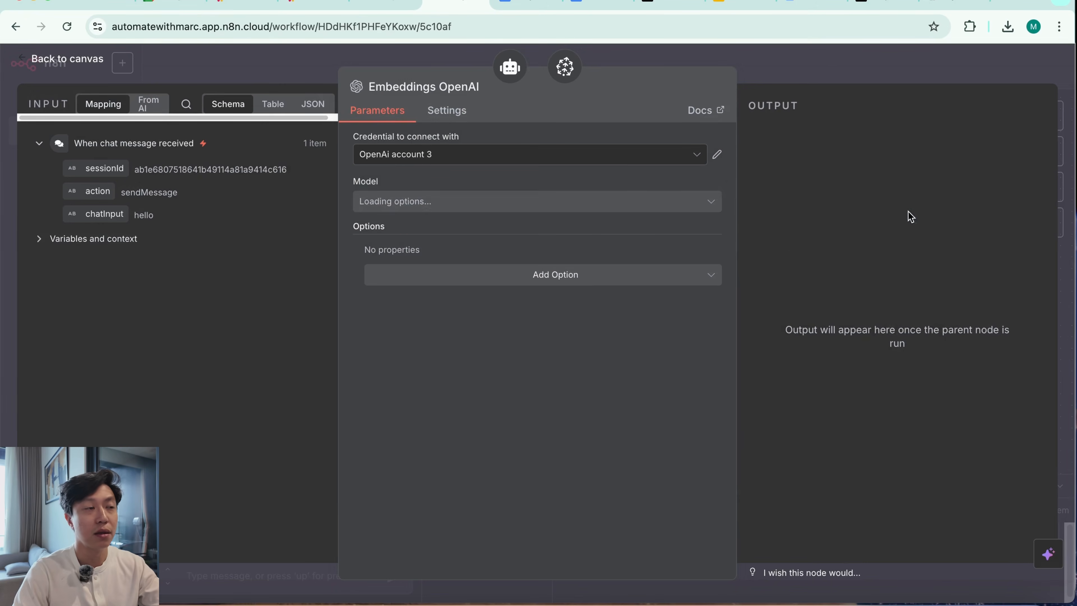
click(527, 161)
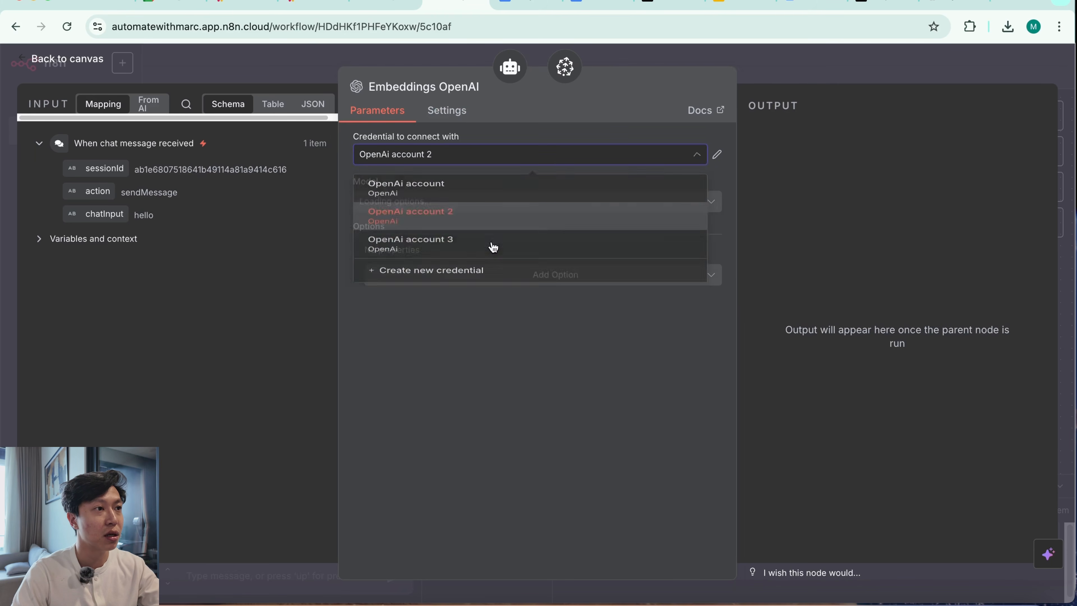
click(494, 240)
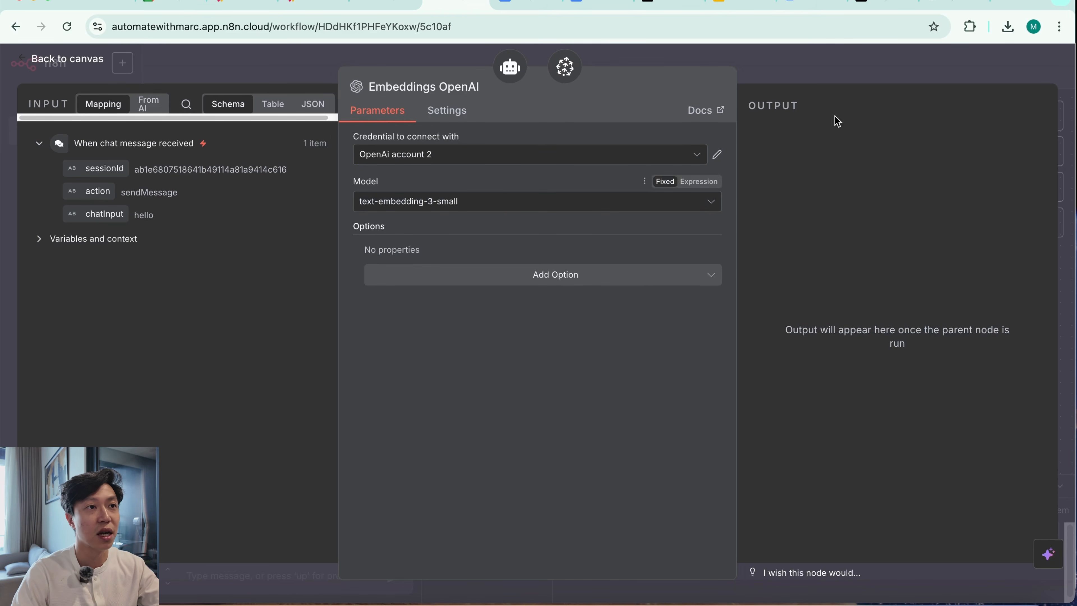
key(Escape)
Move the Pinecone Vector Store beside Simple Memory and place Embeddings OpenAI directly beneath it
drag(894, 247, 769, 361)
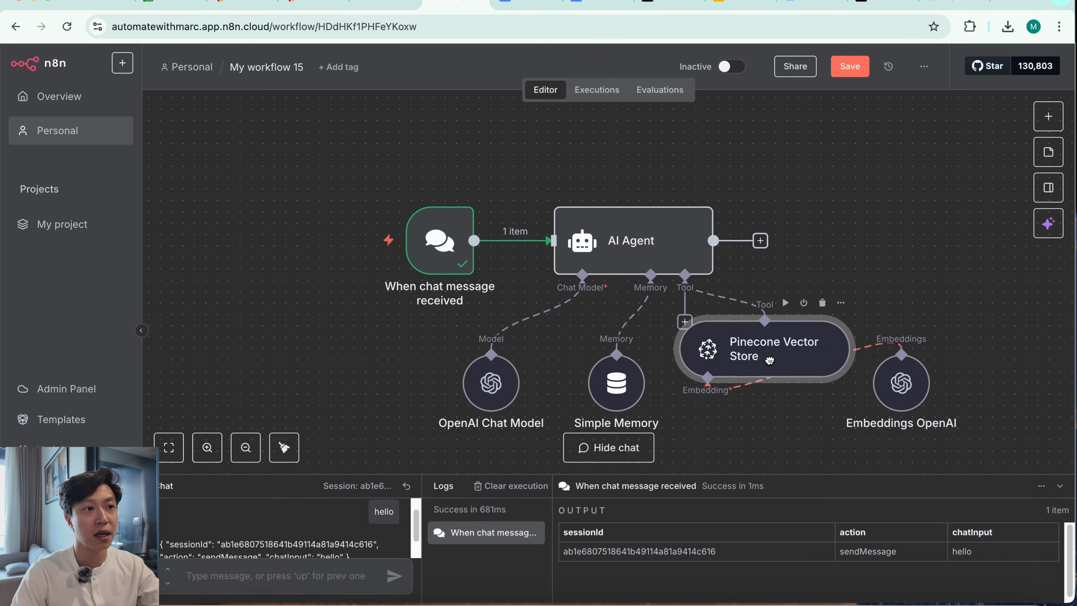
drag(910, 391, 786, 398)
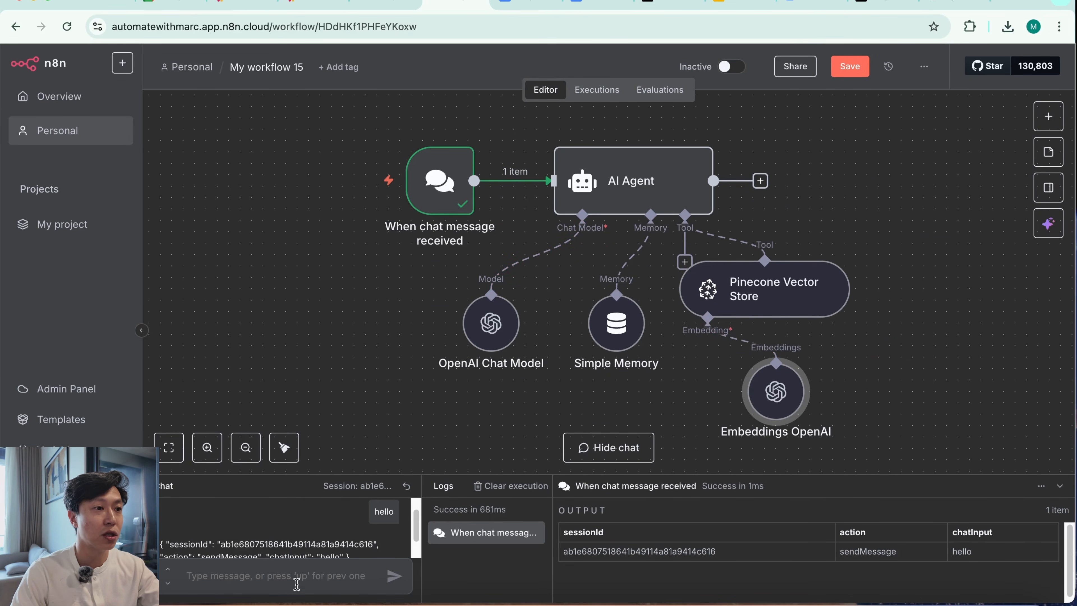
Execute the AI Agent node with the existing hello message and enlarge the chat and logs area
click(650, 129)
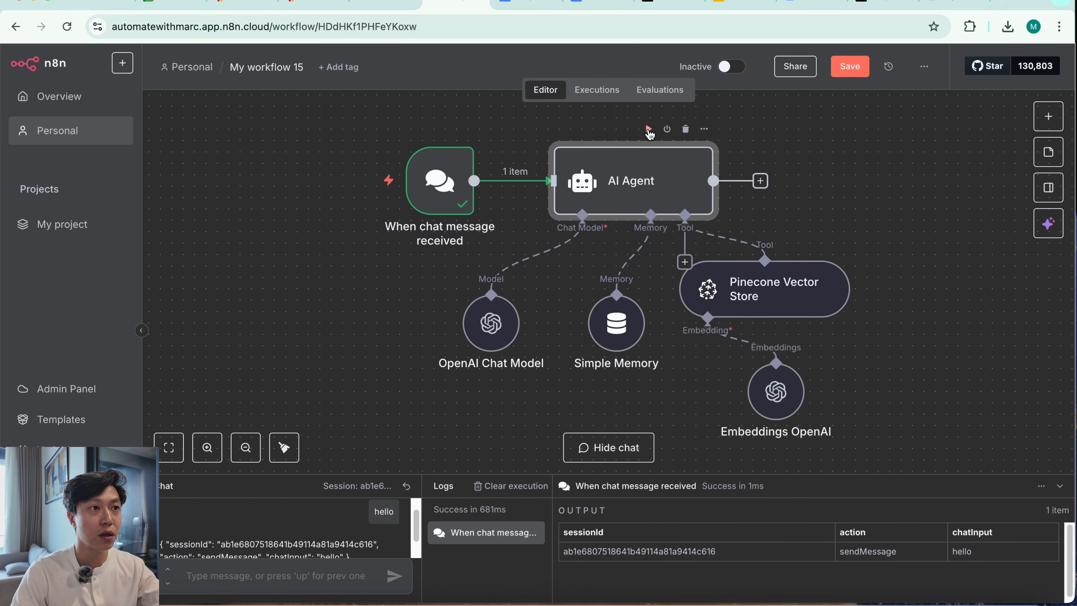
click(649, 129)
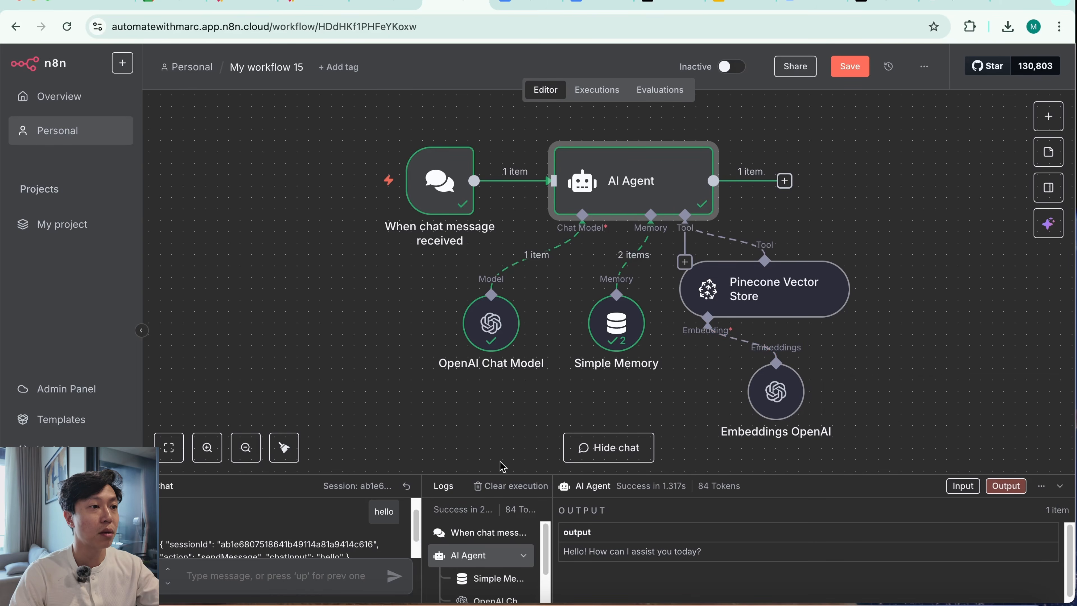
drag(489, 477, 490, 353)
click(296, 569)
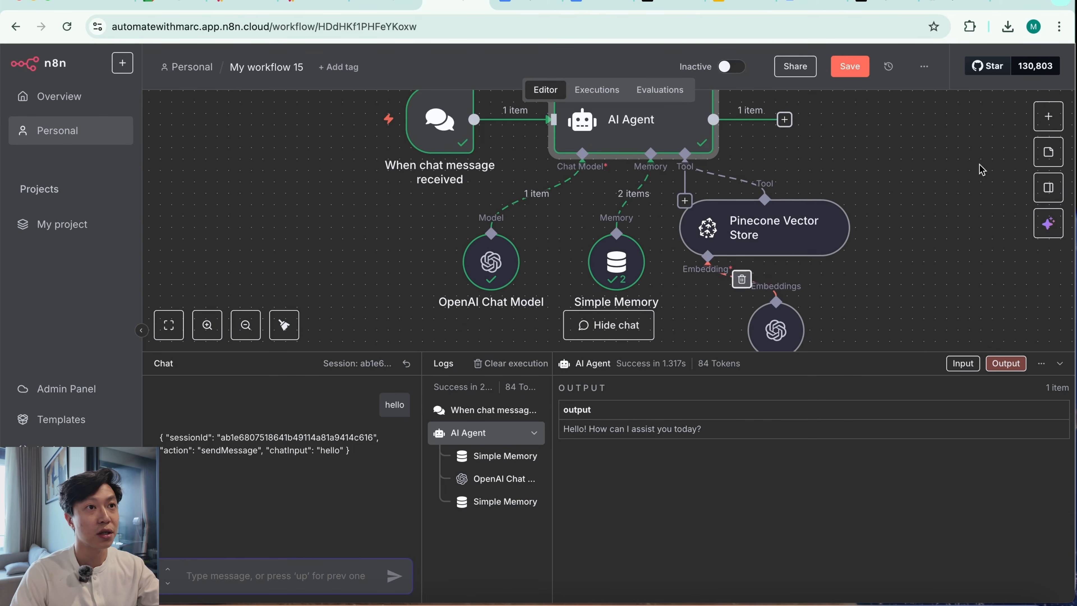
Look through the Project Updates - ABC Marketing Agency document in Google Docs and go to its Page 3 team operations section
click(524, 2)
scroll(586, 450, down, 20)
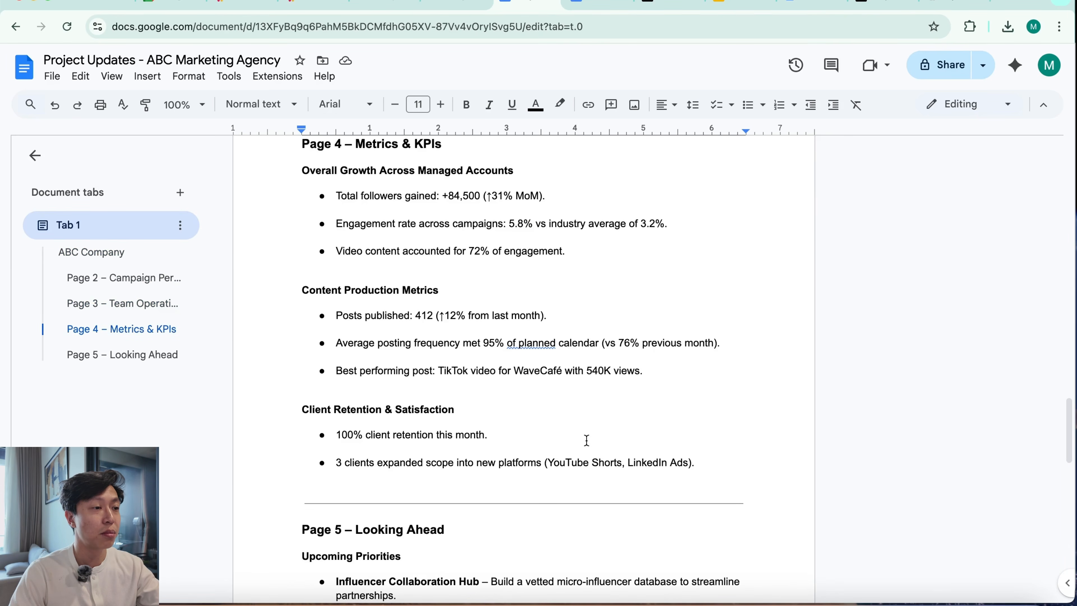
scroll(586, 442, down, 7)
scroll(585, 439, down, 15)
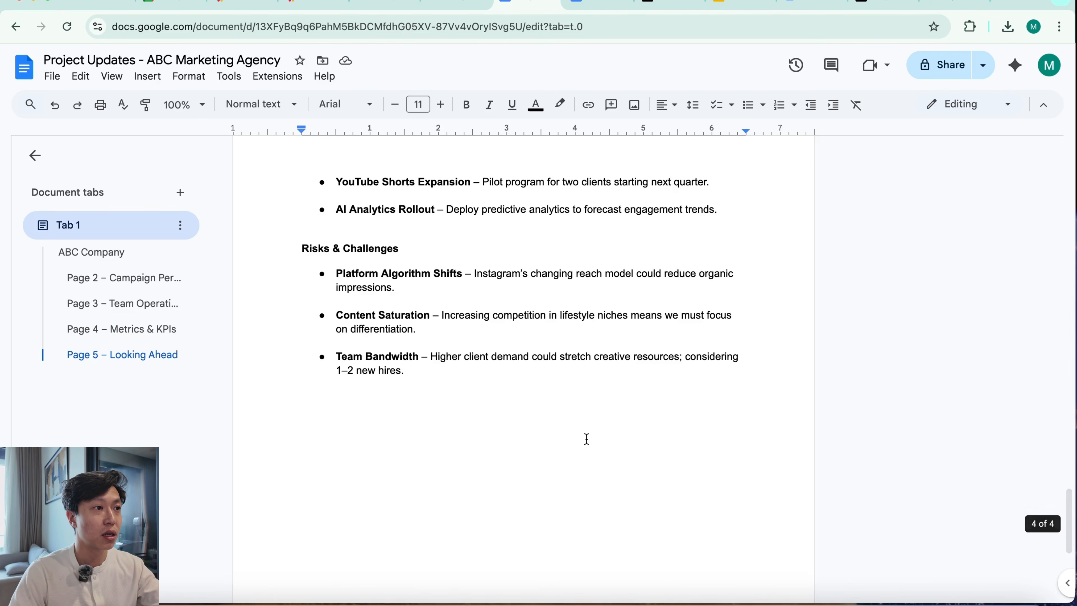
click(123, 303)
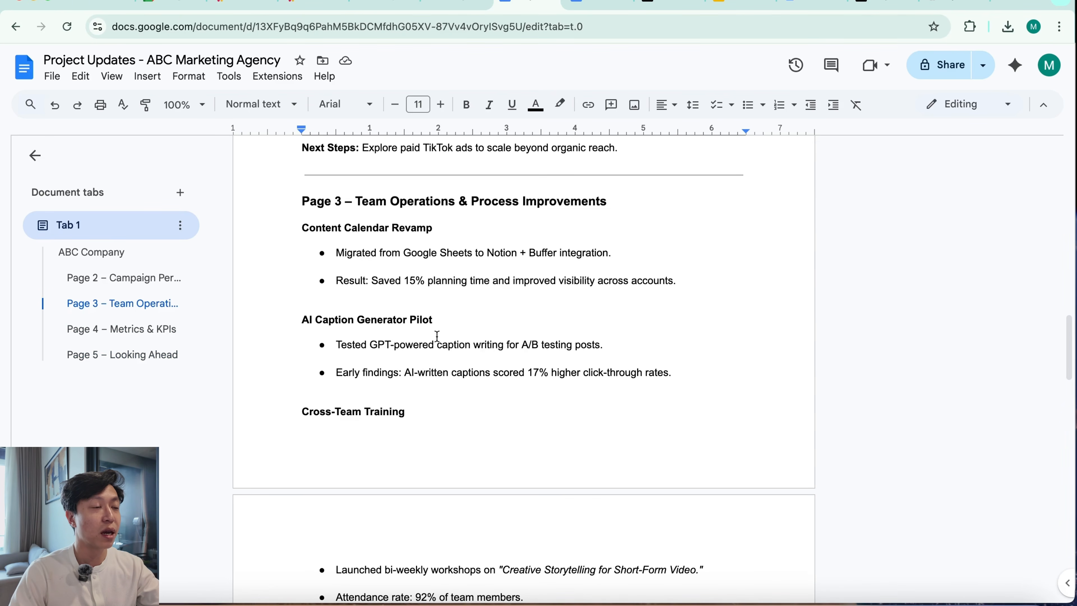
Return to the n8n workflow and send the chat message "What's happening with the AI caption generator pilot?"
click(457, 3)
text(What's hap)
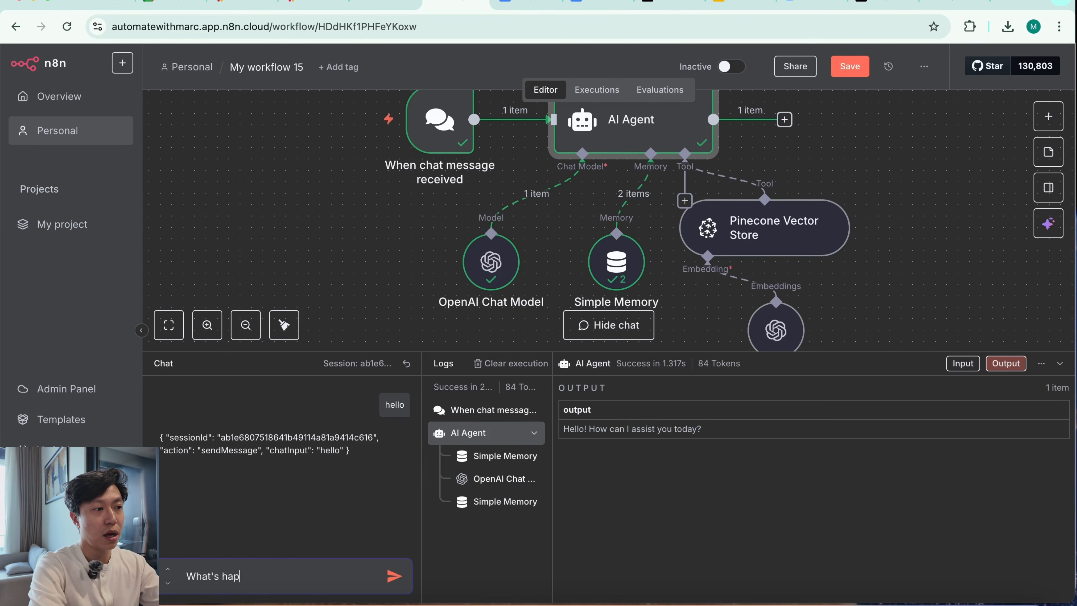
text(pening with the AI )
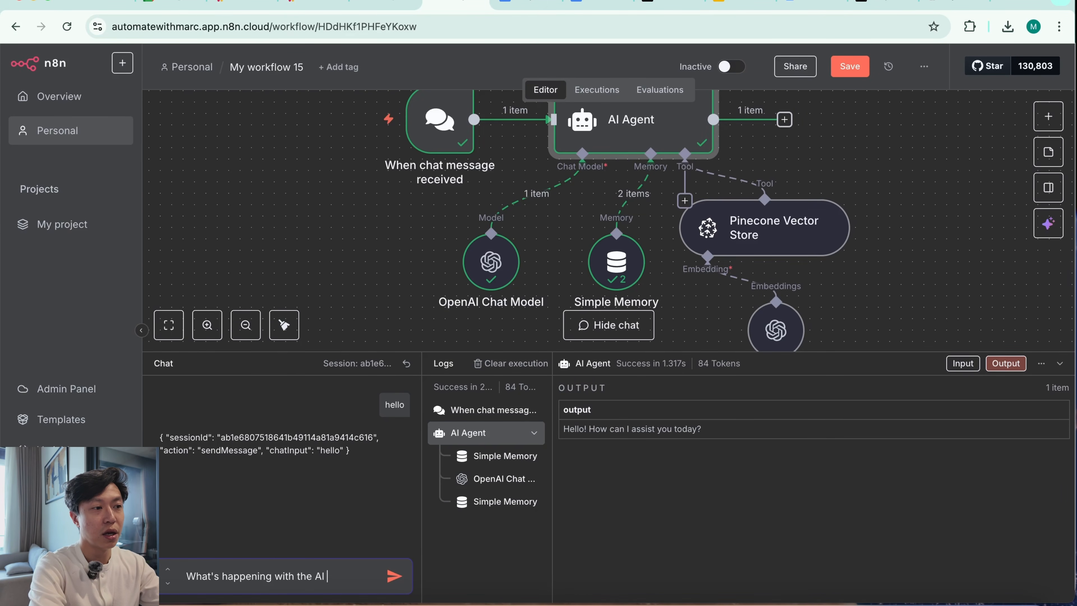
text(caption generat)
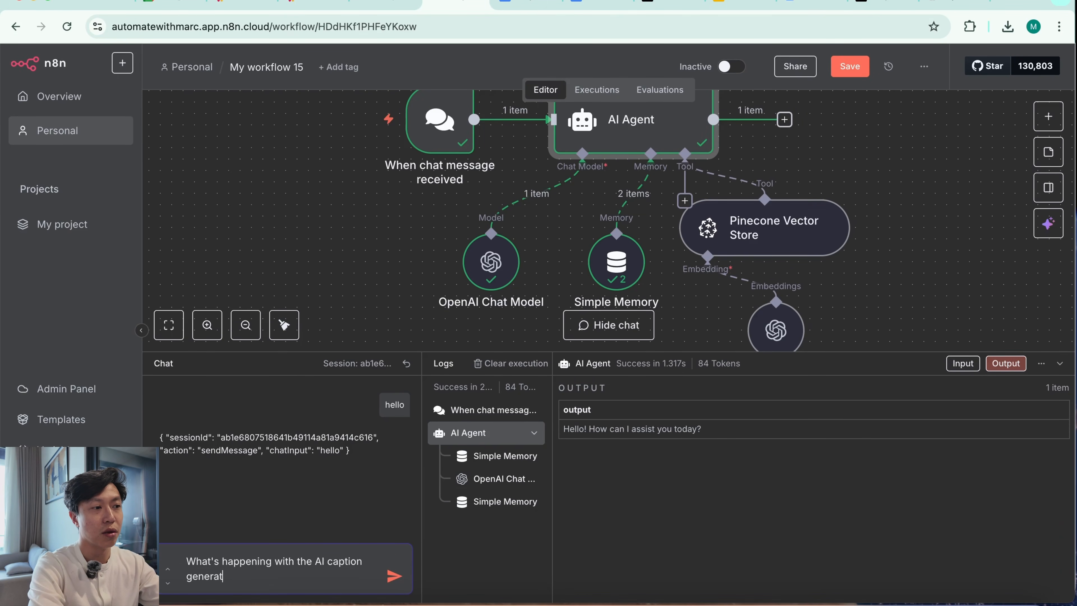
text(or pilot?)
key(Return)
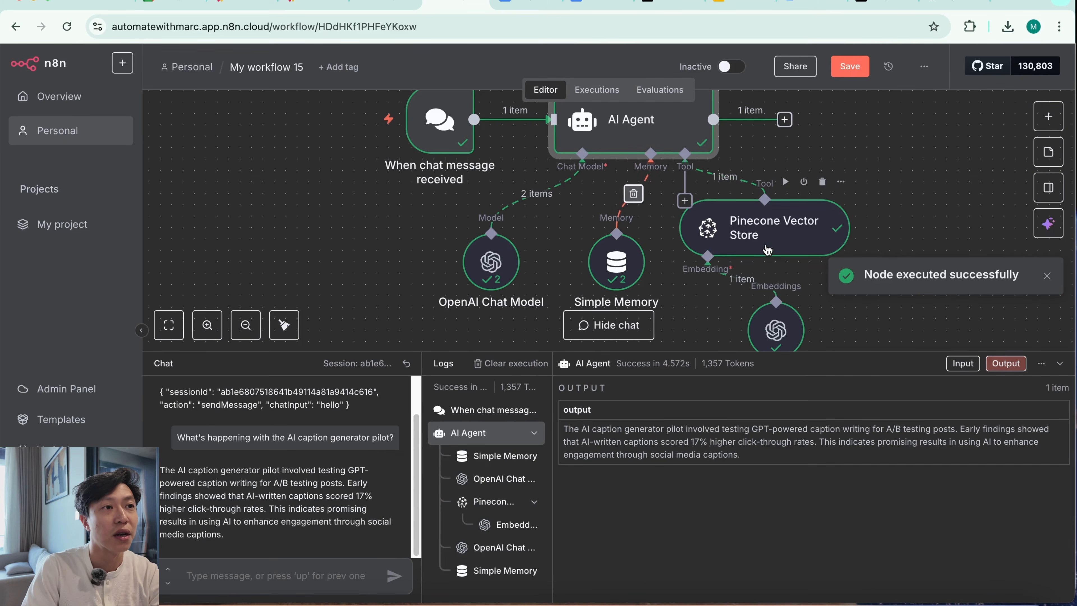
Compare the agent's answer on click-through rates with the AI Caption Generator Pilot section of the Google Docs document
drag(593, 429, 795, 442)
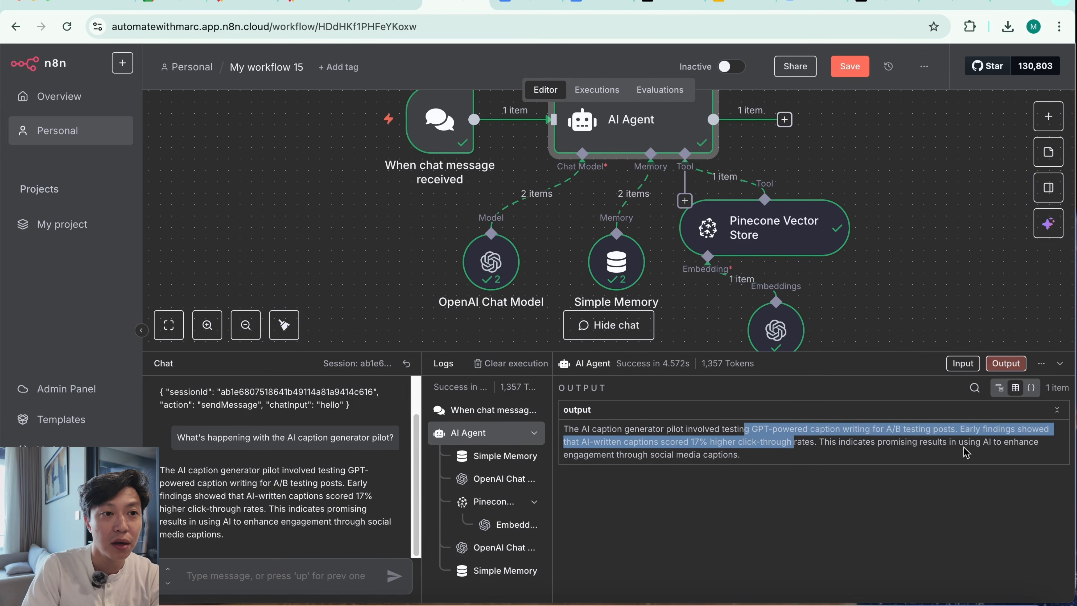
click(597, 442)
drag(631, 441, 810, 441)
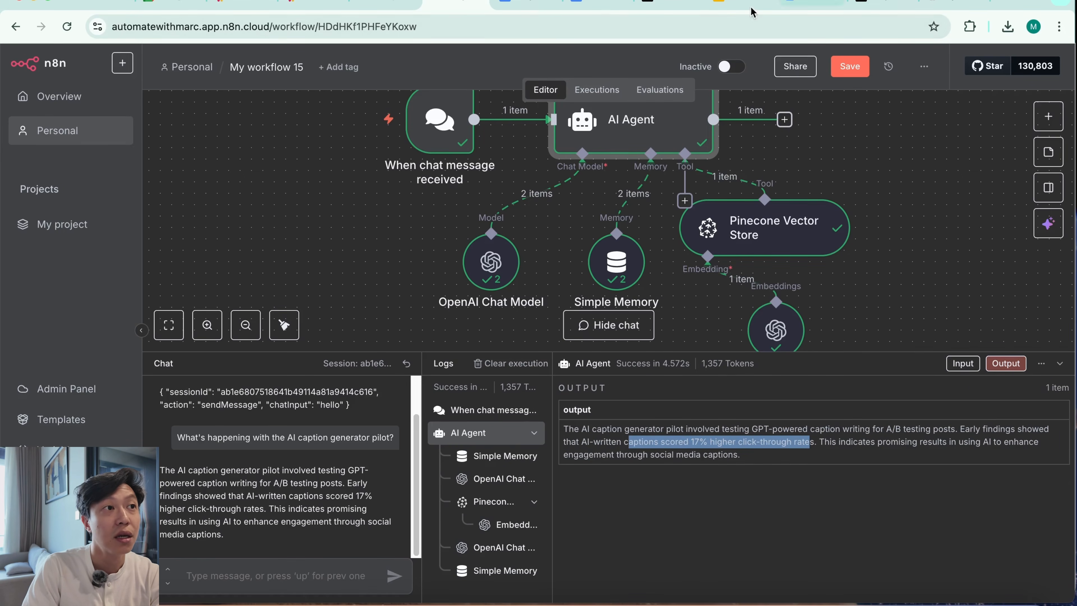
click(518, 8)
drag(352, 372, 590, 375)
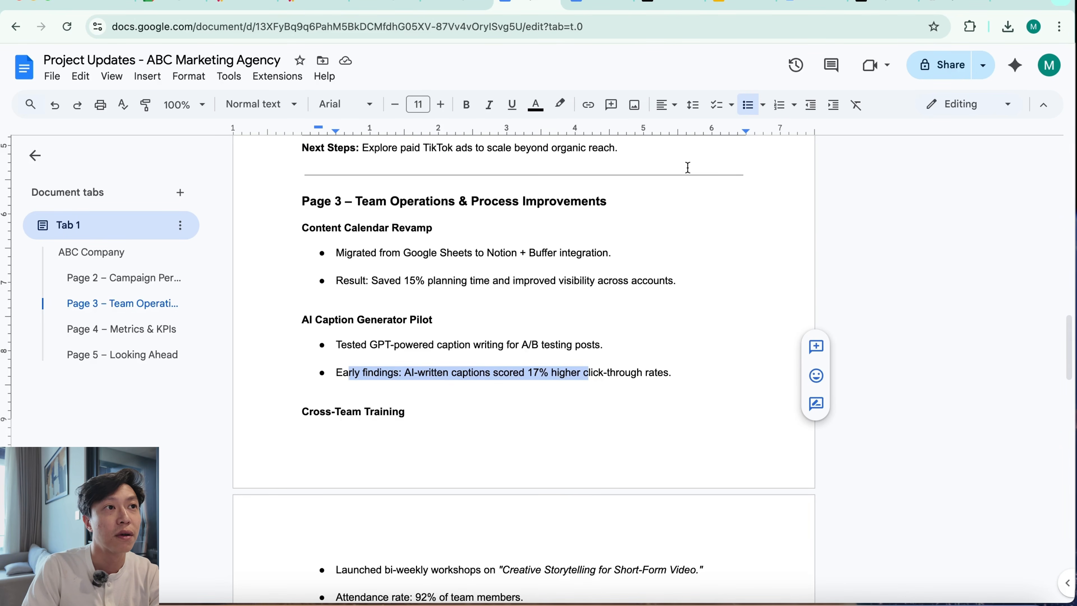
Examine the ABC Company Customer FAQ PDF, focusing on the question about typical clients
click(597, 3)
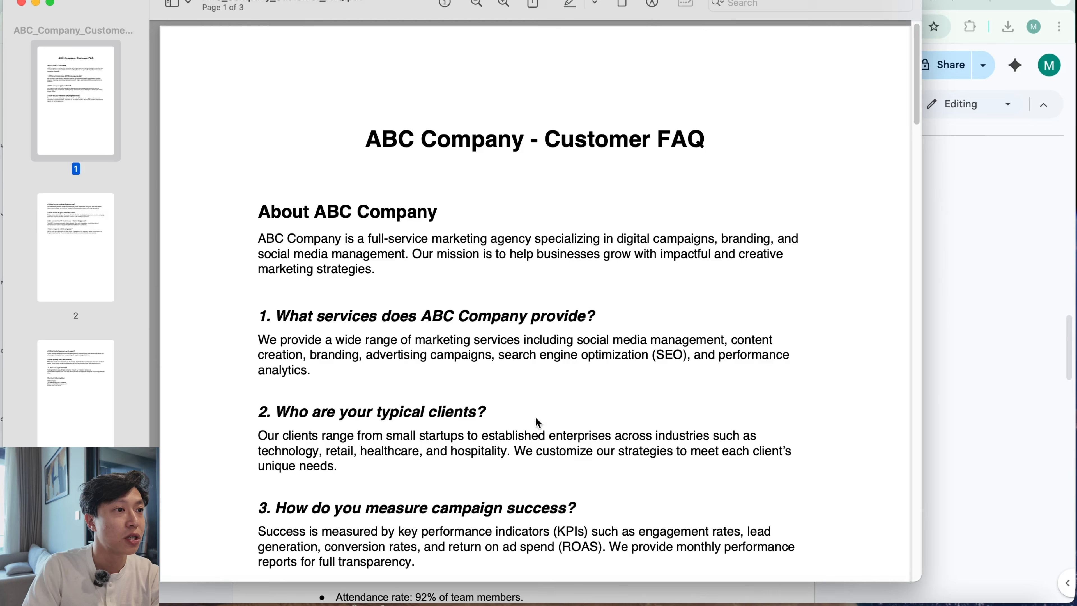
scroll(547, 429, down, 2)
scroll(547, 435, down, 2)
scroll(539, 433, up, 3)
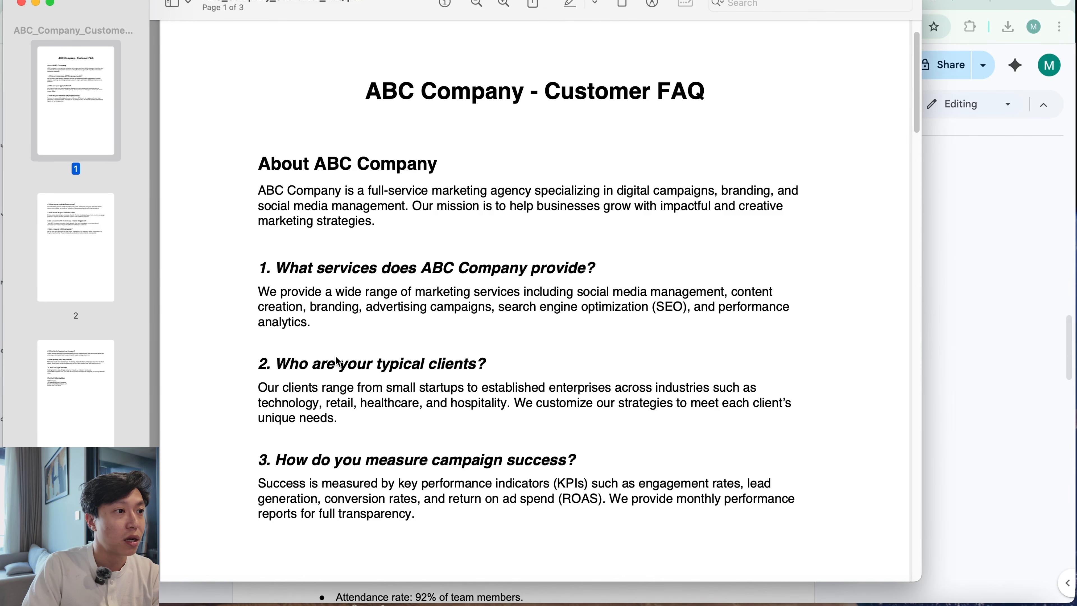
drag(365, 365, 468, 365)
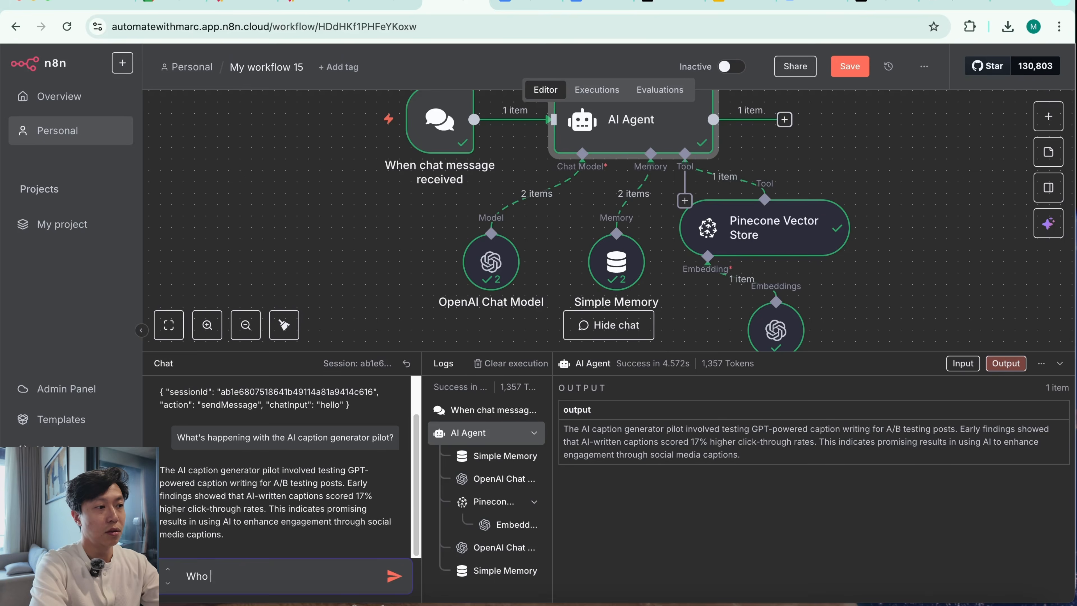
Send the chat message "Who are ABC's typical clients?" in the n8n workflow and review the agent's answer
text(are ABS)
key(BackSpace)
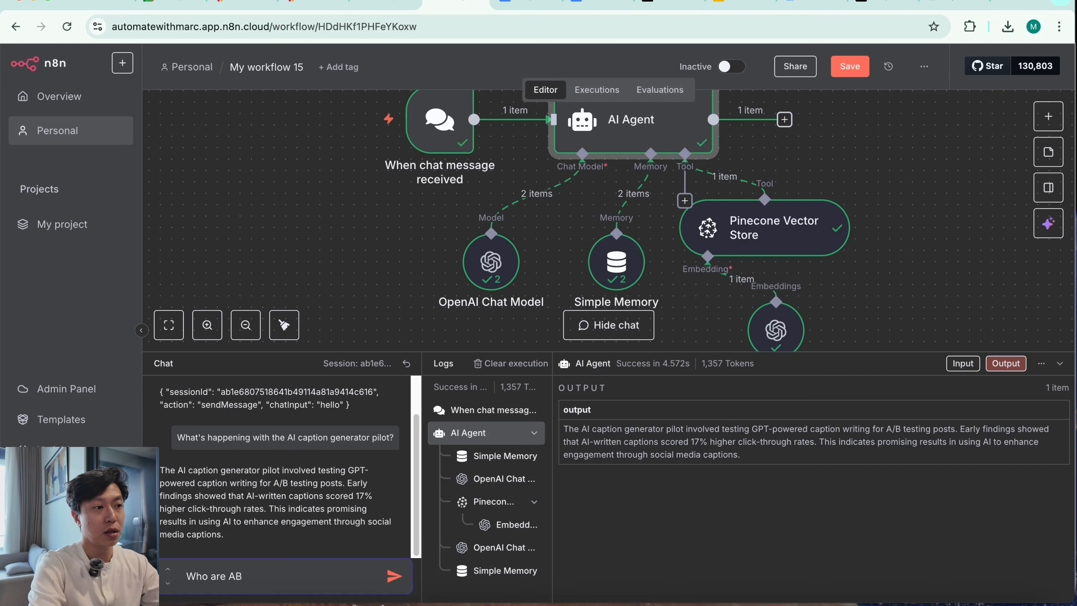
text(C's typical client)
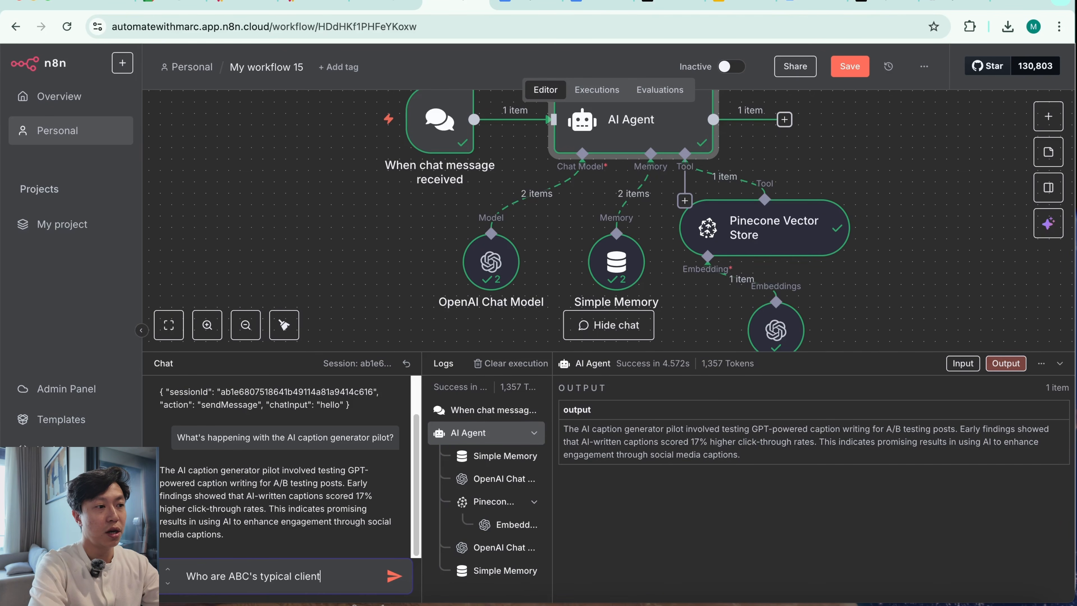
text(s?)
key(Return)
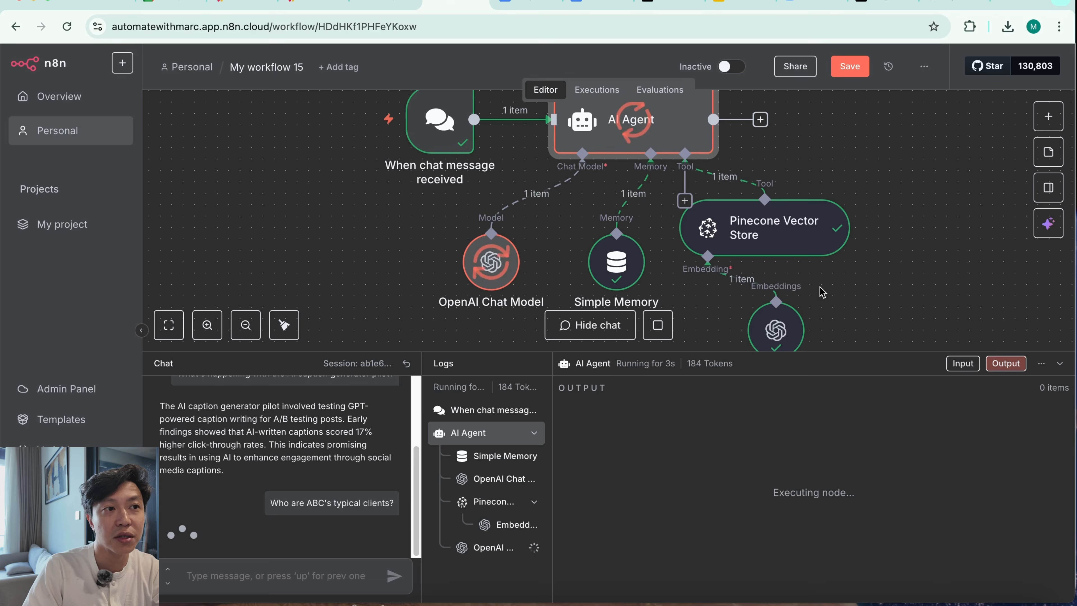
drag(722, 429, 914, 432)
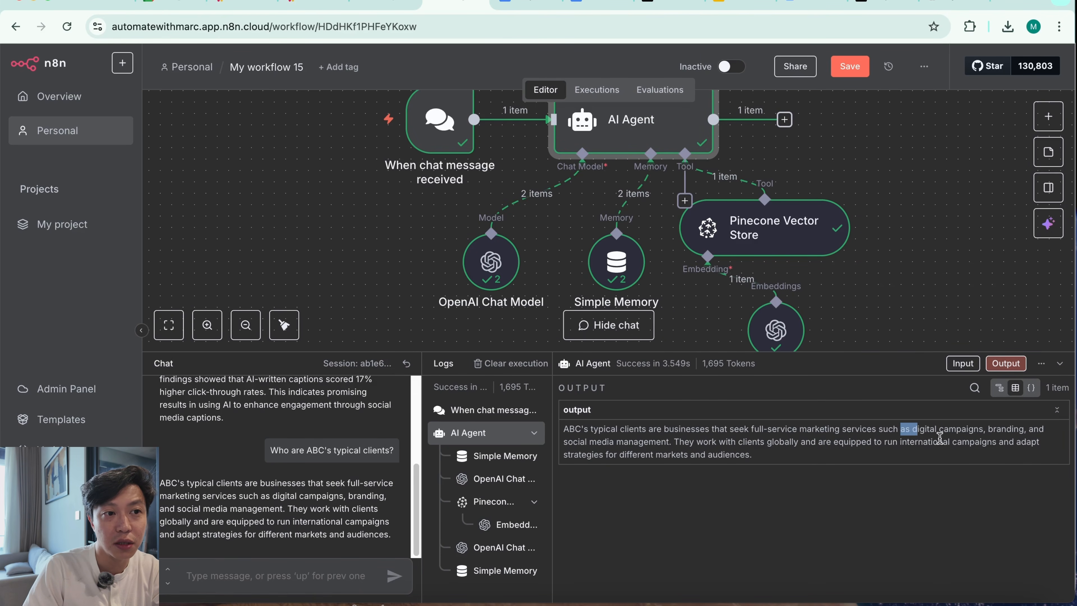
Examine the agent's answer about typical clients and the document chunks its Pinecone Vector Store tool retrieved for that query
click(956, 432)
drag(748, 443, 774, 457)
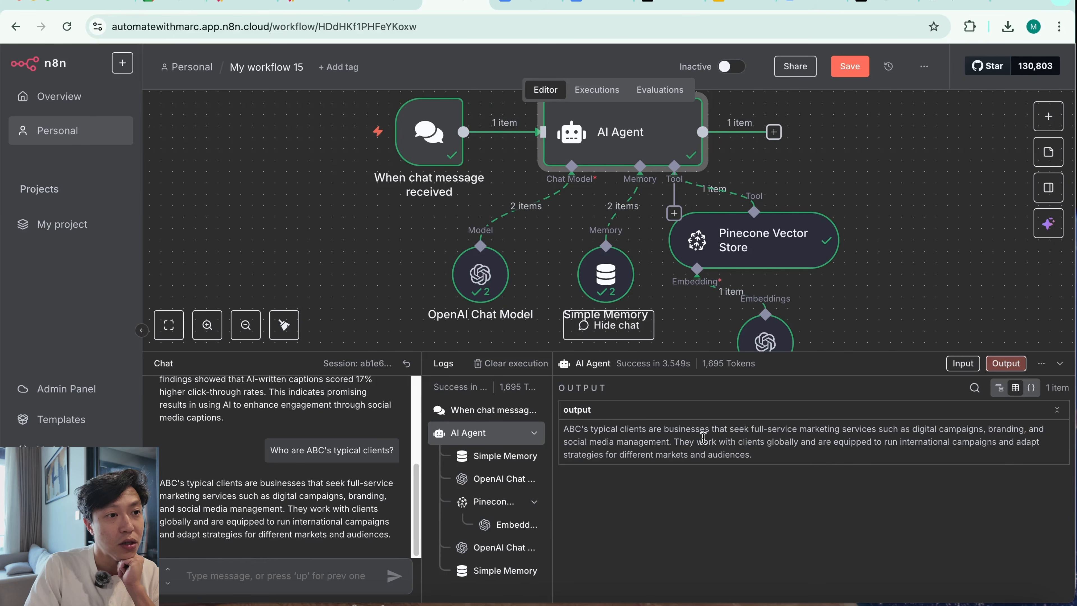
double_click(745, 244)
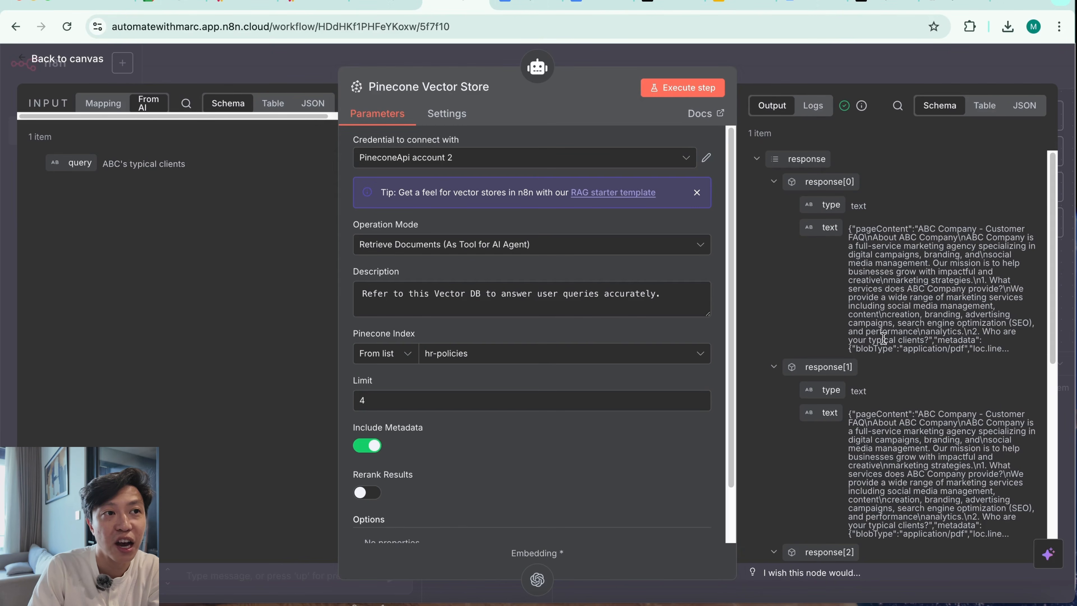
scroll(933, 339, down, 10)
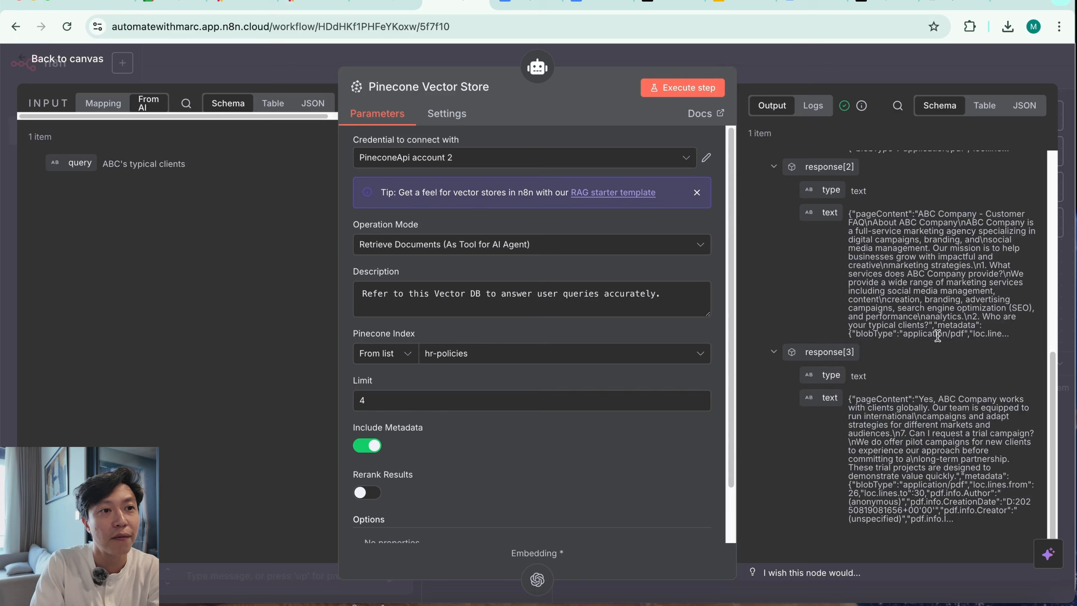
scroll(966, 420, up, 10)
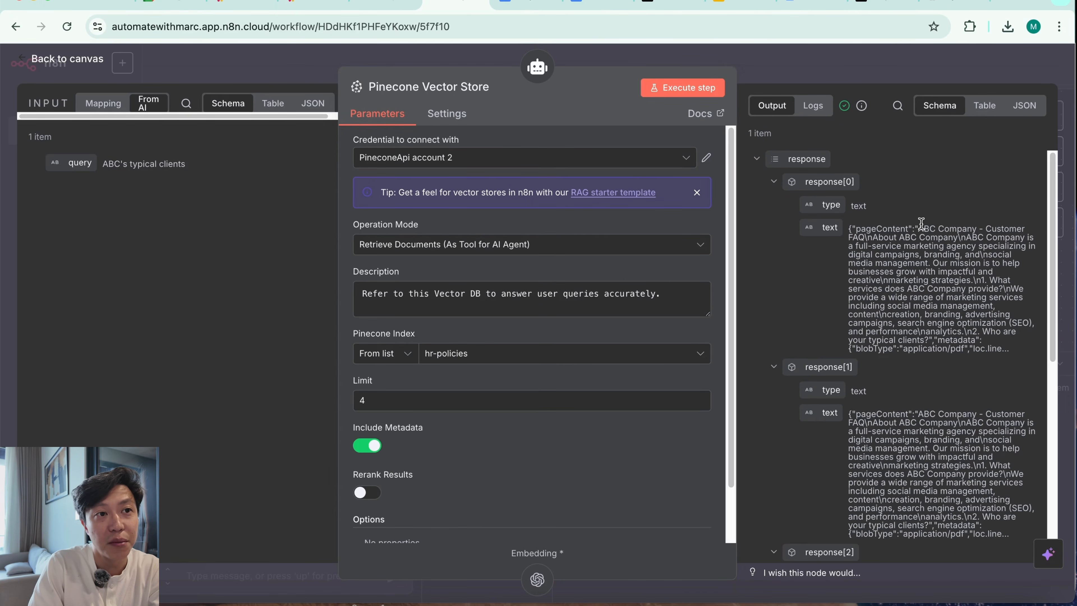
drag(922, 224, 1010, 342)
click(921, 427)
scroll(896, 501, down, 1)
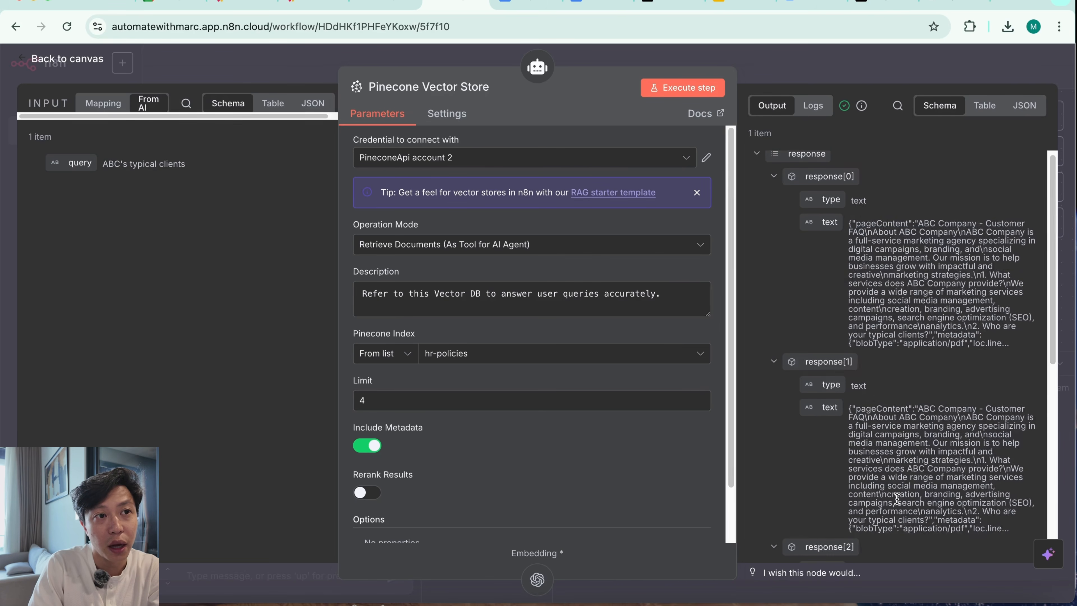
drag(928, 270, 992, 283)
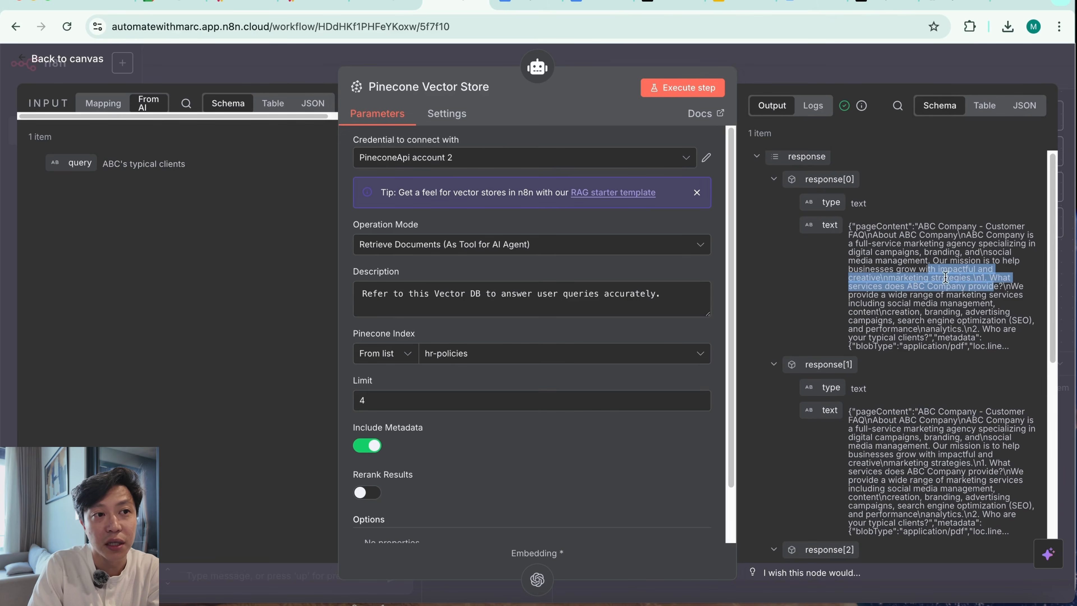
click(895, 67)
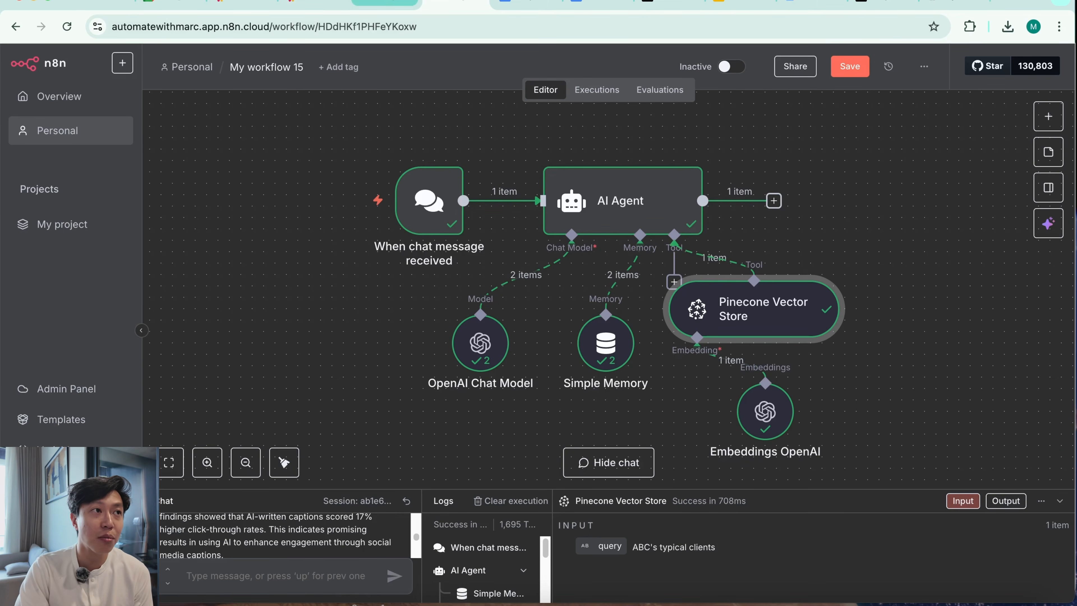
Switch to My workflow 14, which loads the Google Drive files into the Pinecone vector store
click(390, 2)
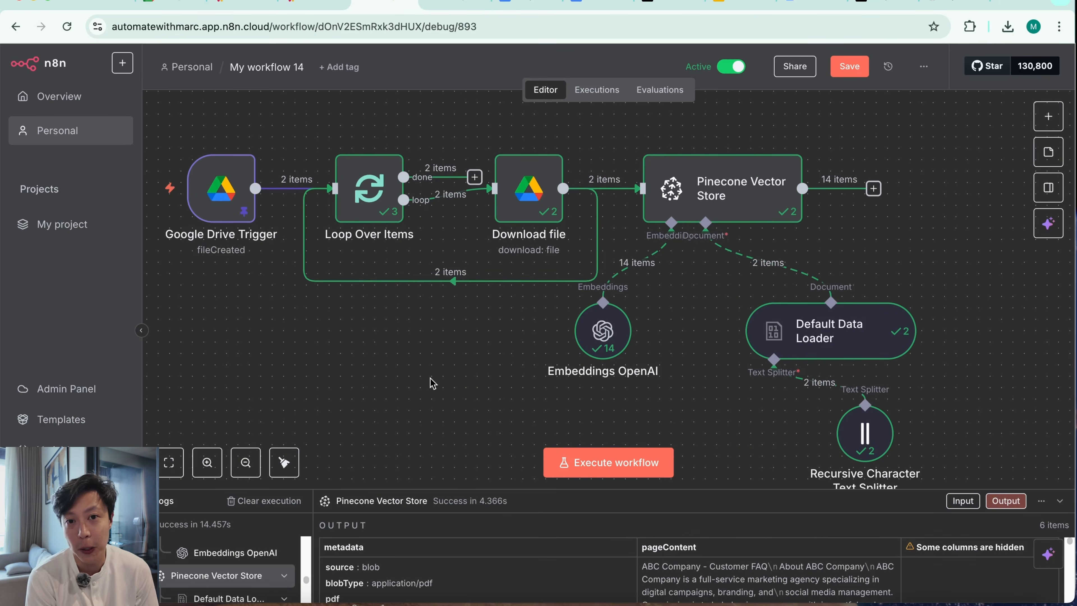